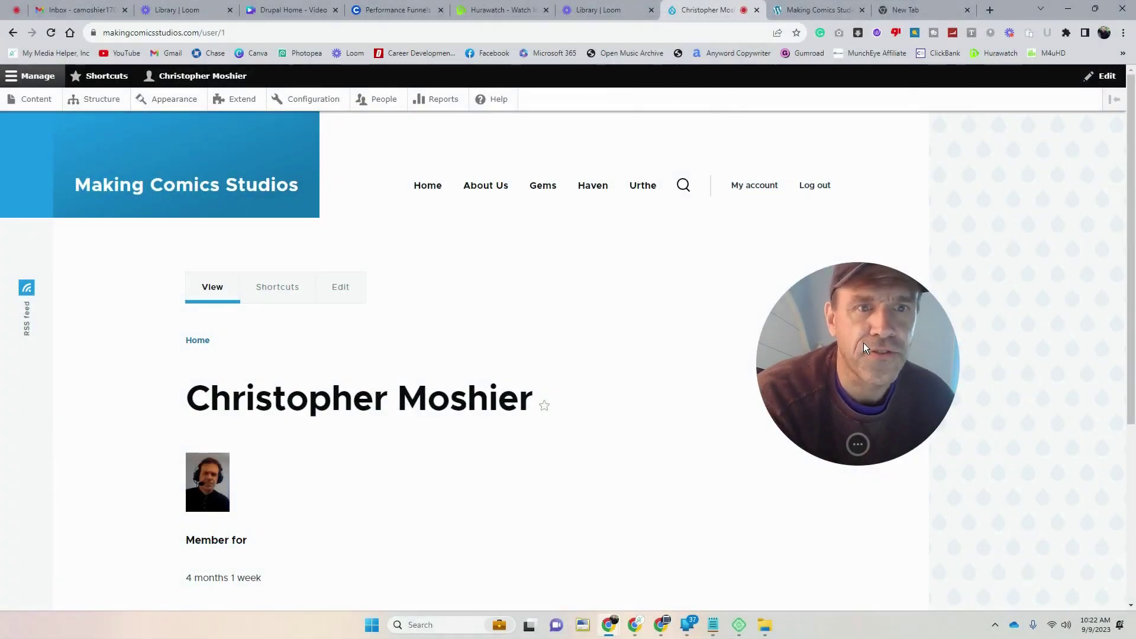
- Load the site's administration page by replacing user/1 in the address with admin
{"action": "left_click_drag", "start_coordinate": [864, 348], "coordinate": [747, 336]}
{"action": "scroll", "coordinate": [507, 353], "scroll_direction": "down", "scroll_amount": 3}
{"action": "scroll", "coordinate": [507, 353], "scroll_direction": "up", "scroll_amount": 3}
{"action": "left_click", "coordinate": [250, 40]}
{"action": "left_click_drag", "start_coordinate": [226, 33], "coordinate": [203, 34]}
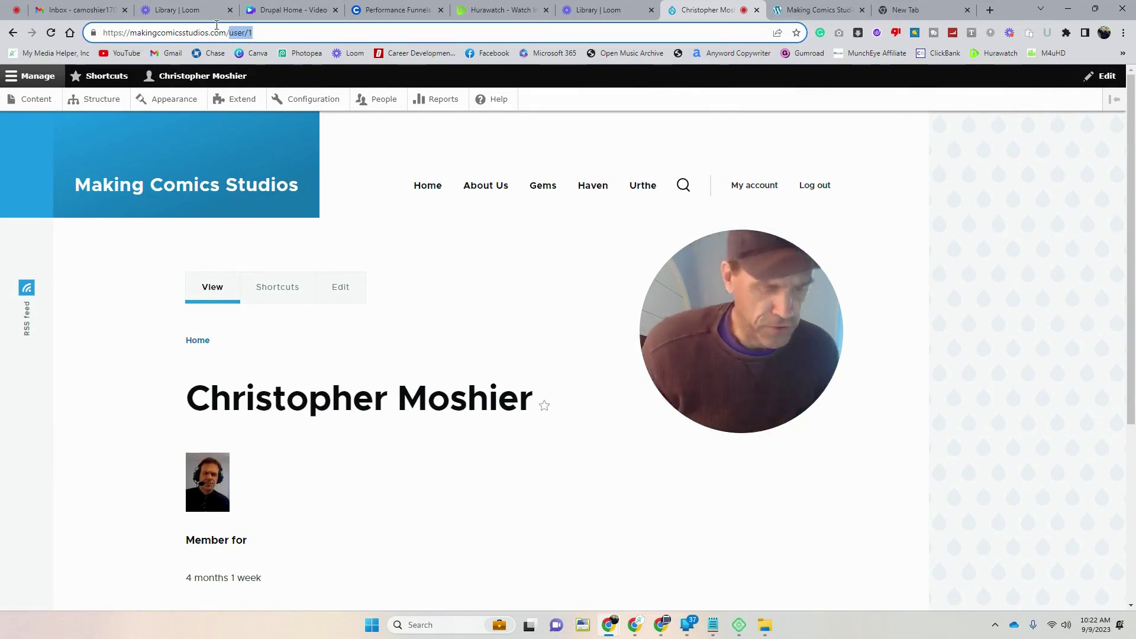
{"action": "key", "text": "BackSpace"}
{"action": "key", "text": "BackSpace"}
{"action": "key", "text": "Return"}
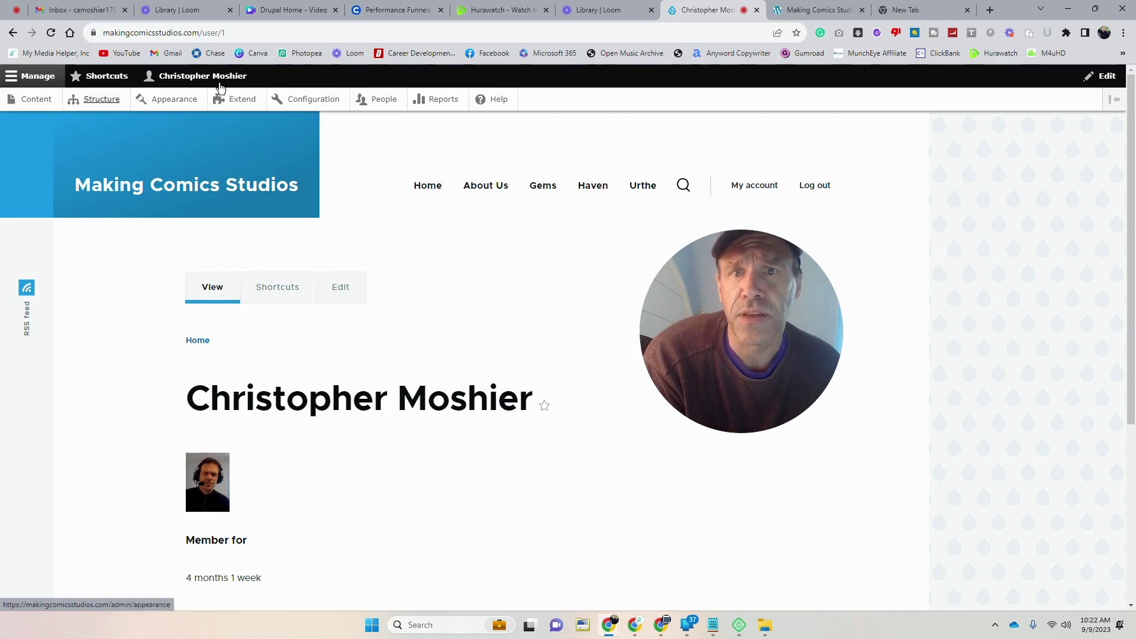
{"action": "left_click_drag", "start_coordinate": [255, 31], "coordinate": [210, 31]}
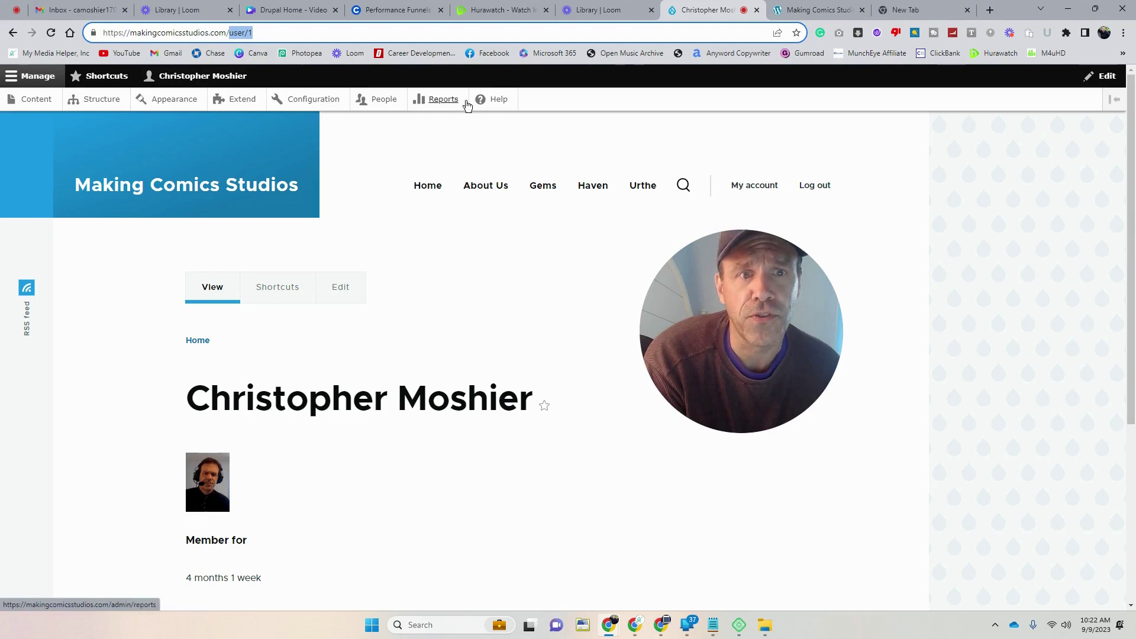
{"action": "type", "text": "admin"}
{"action": "key", "text": "Return"}
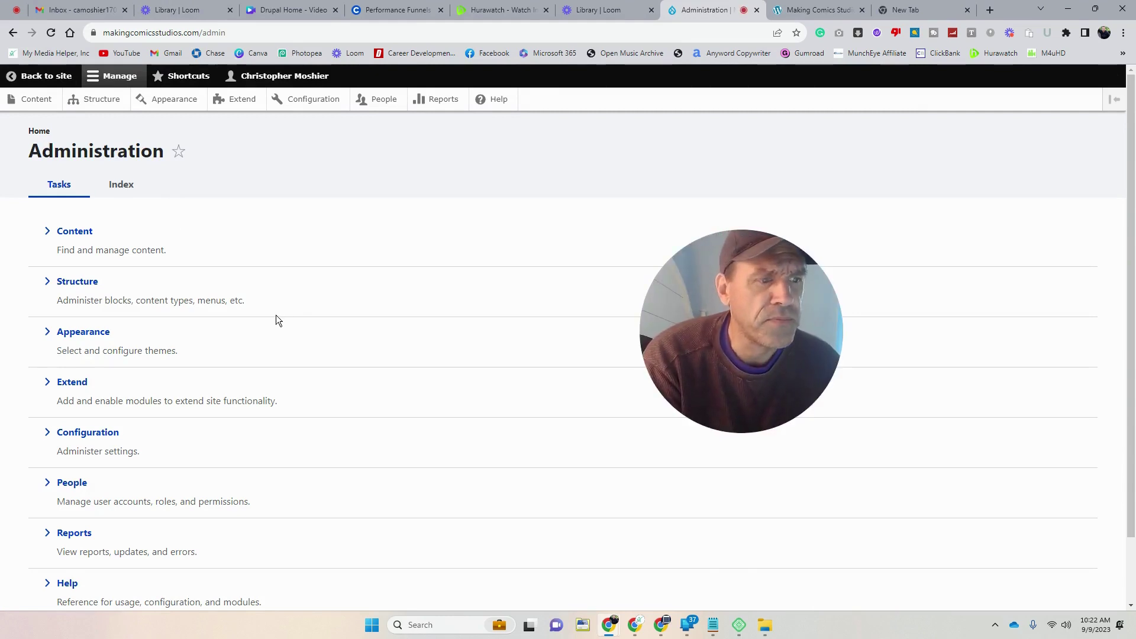
- Open the Content list and start editing the Home page
{"action": "left_click", "coordinate": [80, 226]}
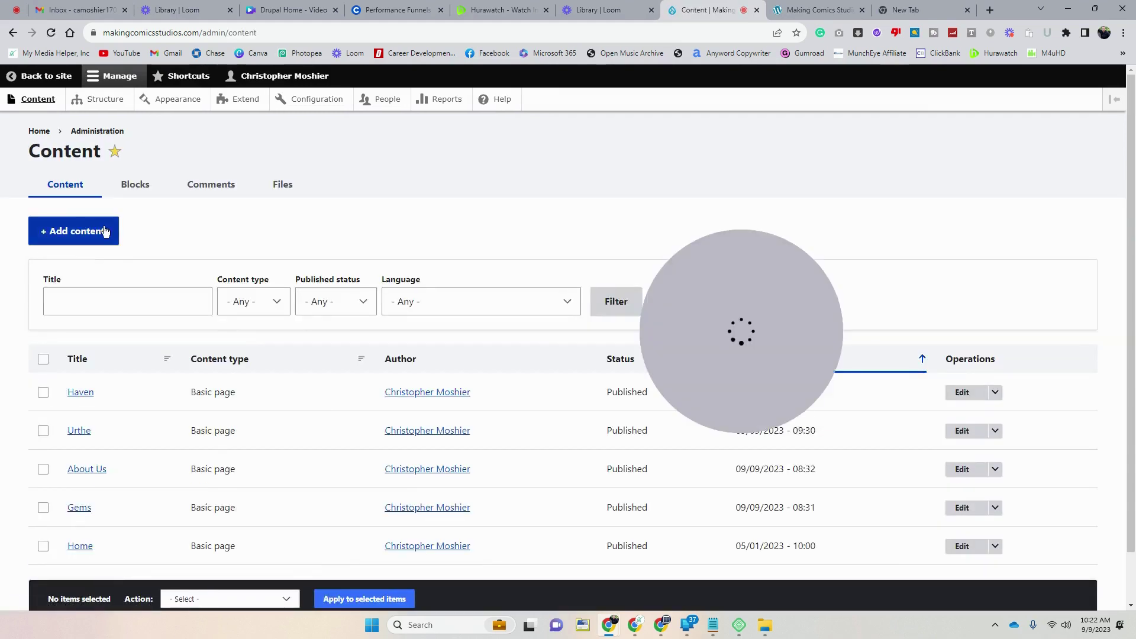
{"action": "scroll", "coordinate": [118, 237], "scroll_direction": "down", "scroll_amount": 1}
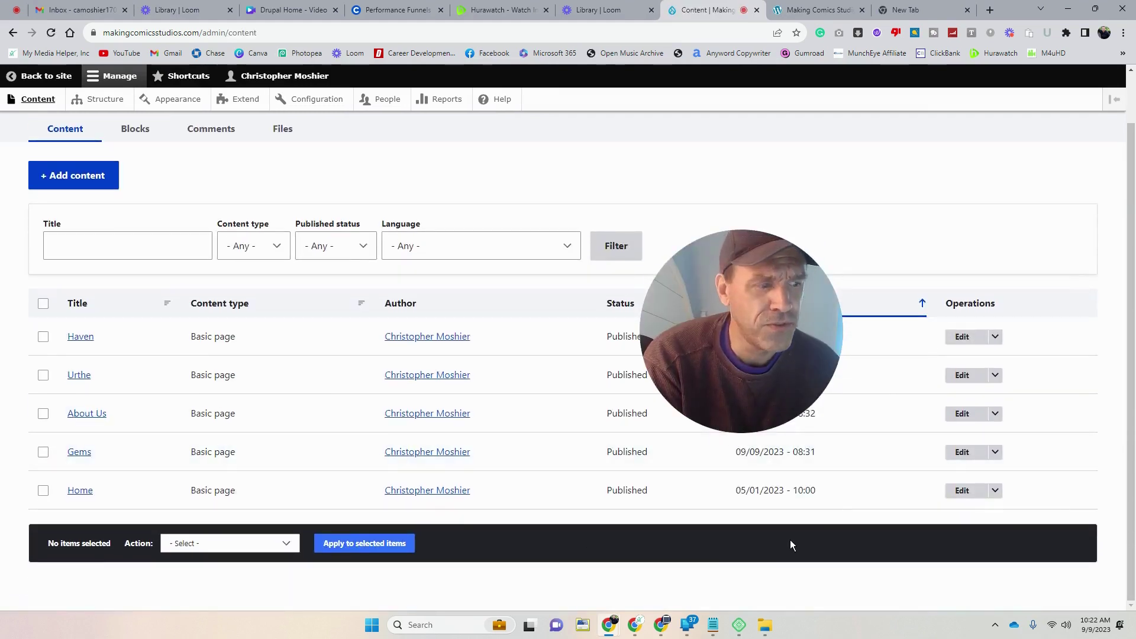
{"action": "left_click", "coordinate": [956, 492]}
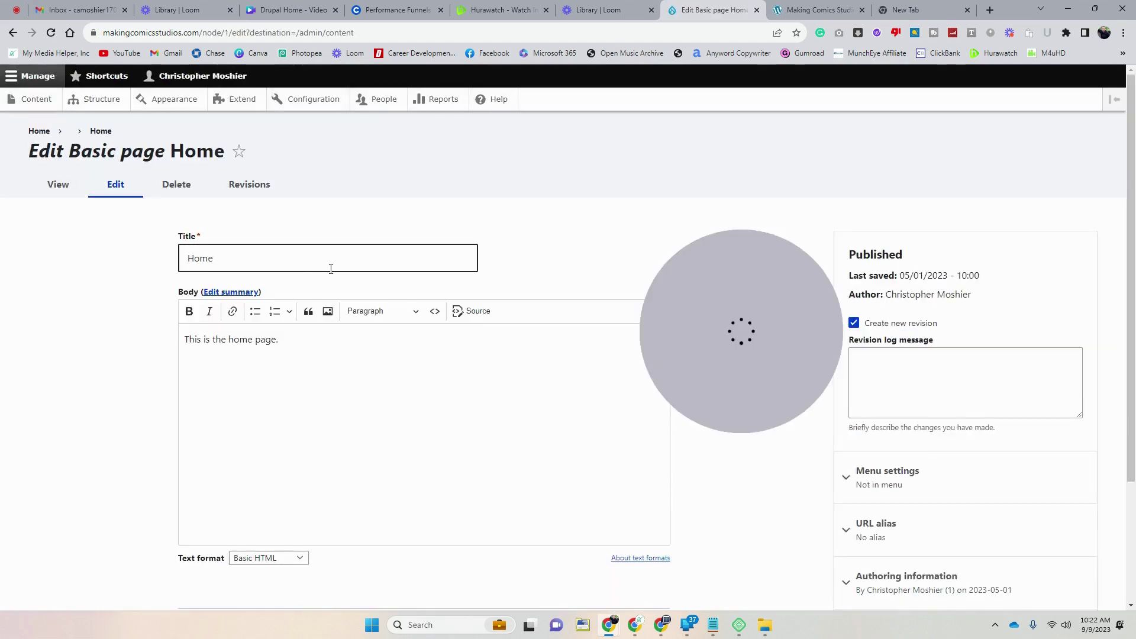
- Retitle the page 'Login In' and change its body to 'This is Login Page'
{"action": "left_click_drag", "start_coordinate": [311, 257], "coordinate": [112, 247]}
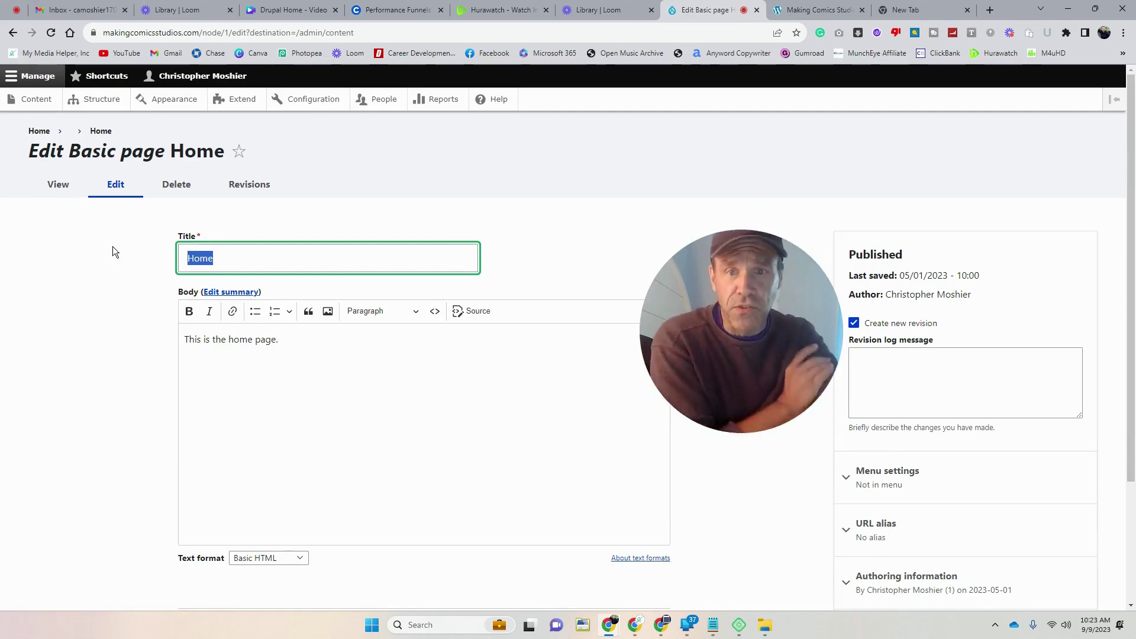
{"action": "type", "text": "Lo"}
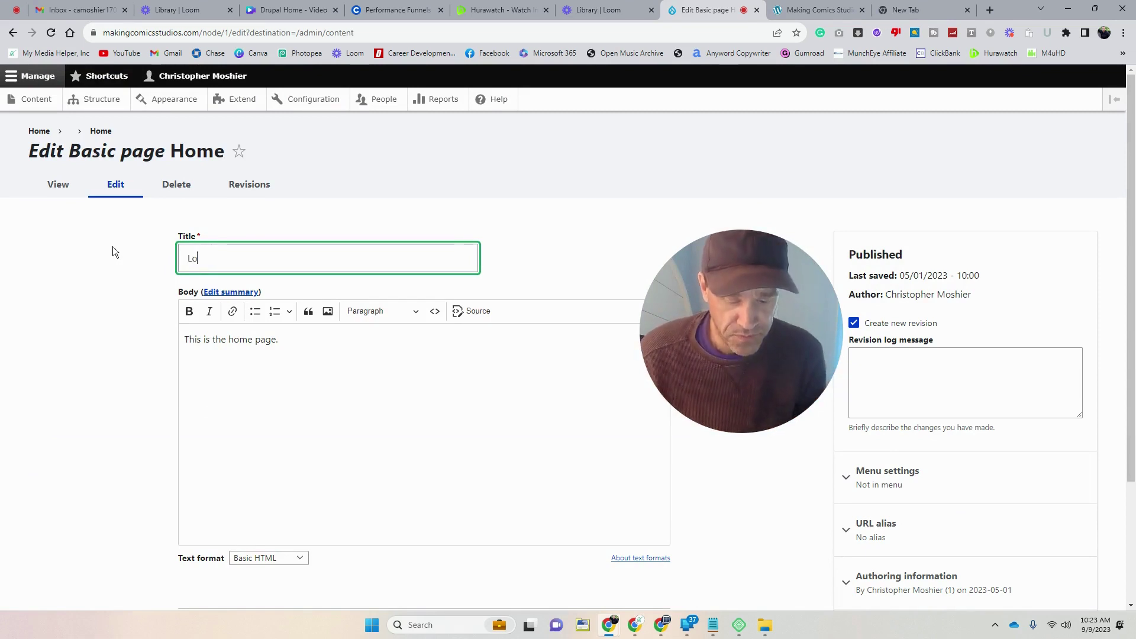
{"action": "type", "text": "gin In"}
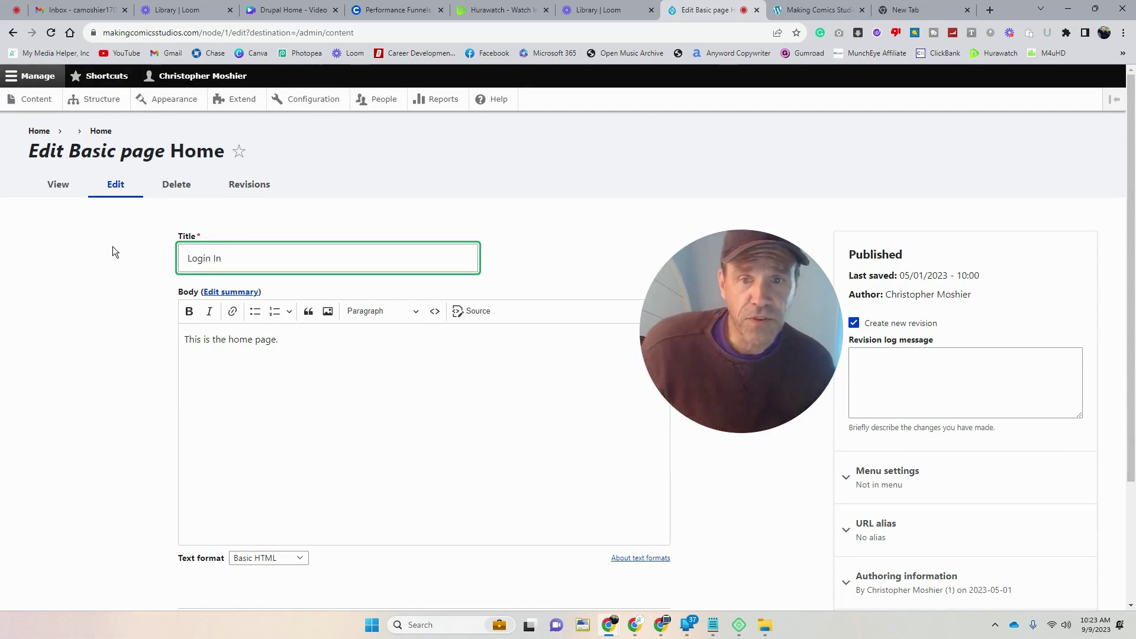
{"action": "left_click", "coordinate": [310, 339]}
{"action": "left_click_drag", "start_coordinate": [310, 339], "coordinate": [153, 334]}
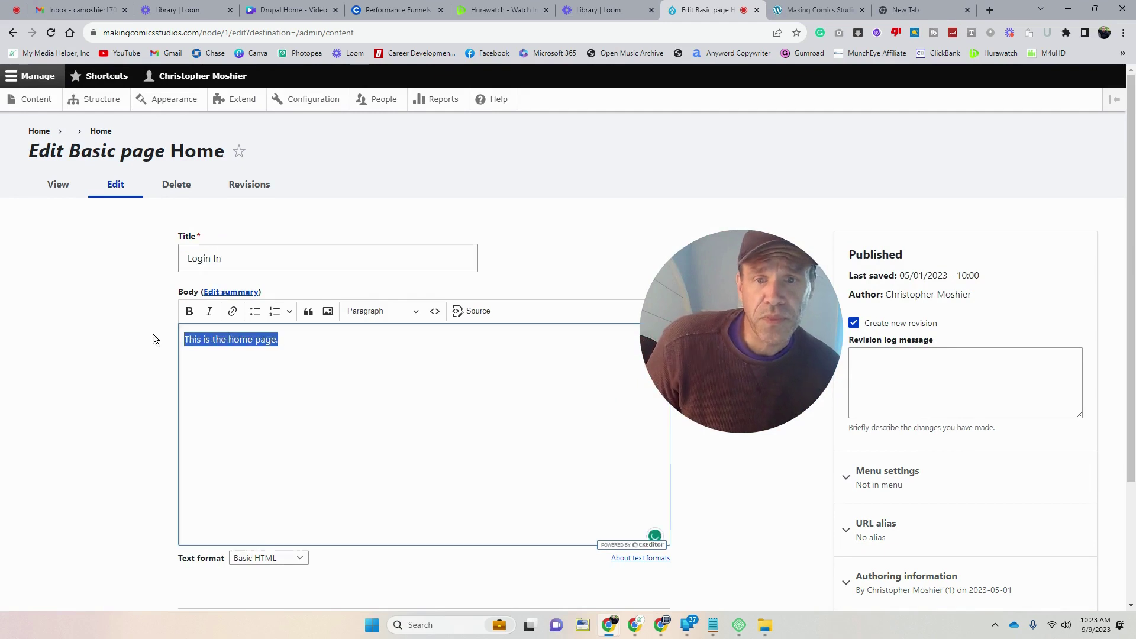
{"action": "type", "text": "This is "}
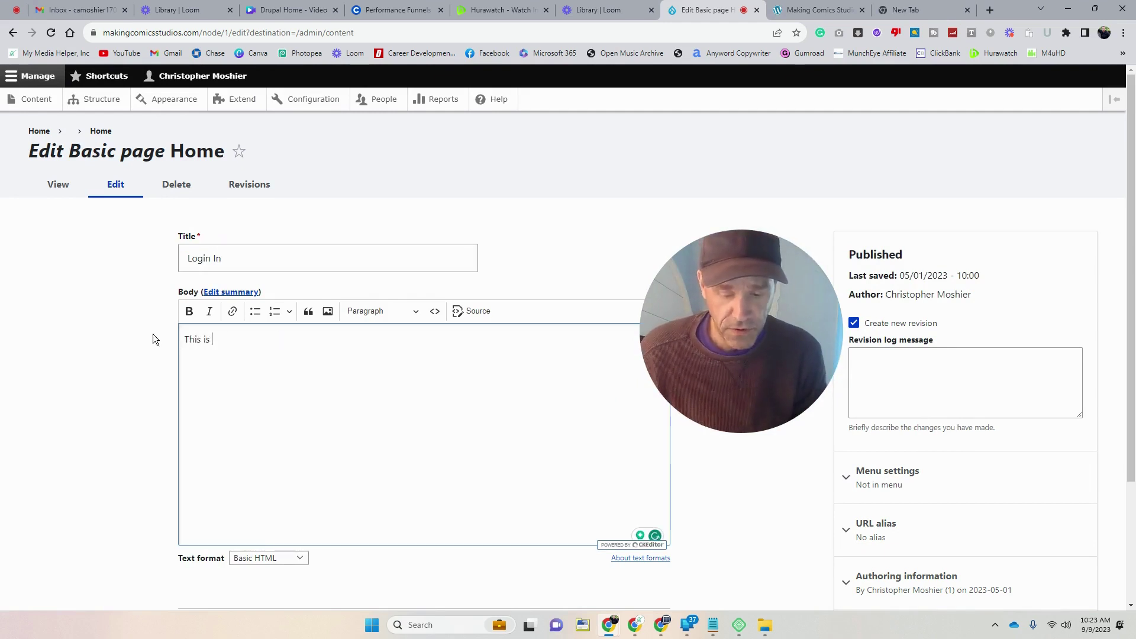
{"action": "type", "text": "Login Page"}
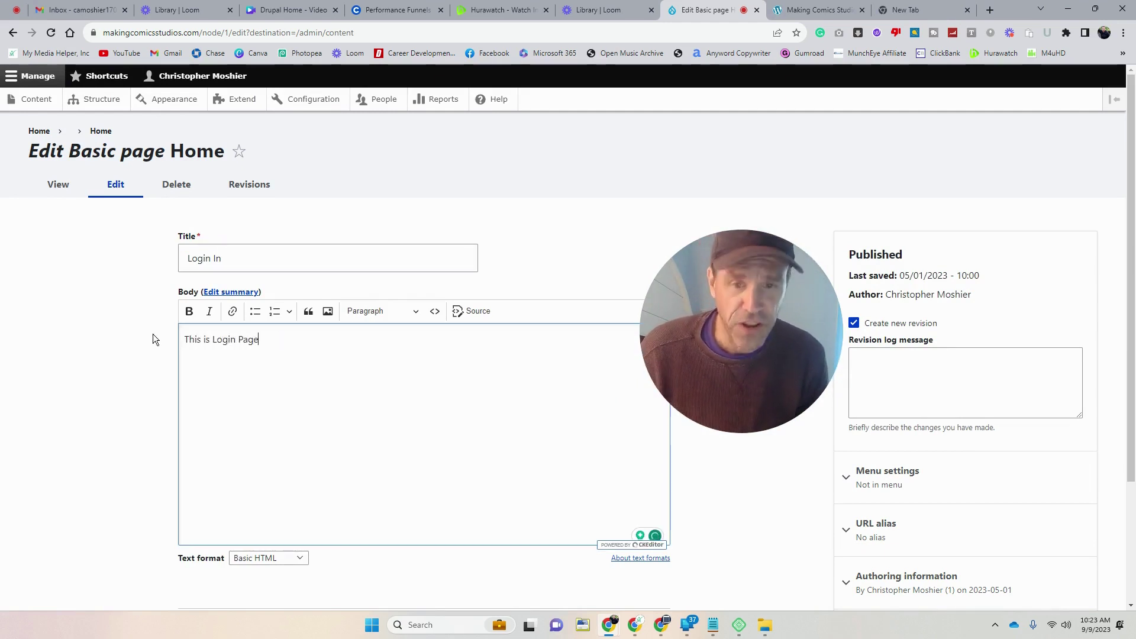
- Expand the Menu settings, URL alias, Authoring information and Promotion options sections
{"action": "scroll", "coordinate": [964, 456], "scroll_direction": "down", "scroll_amount": 3}
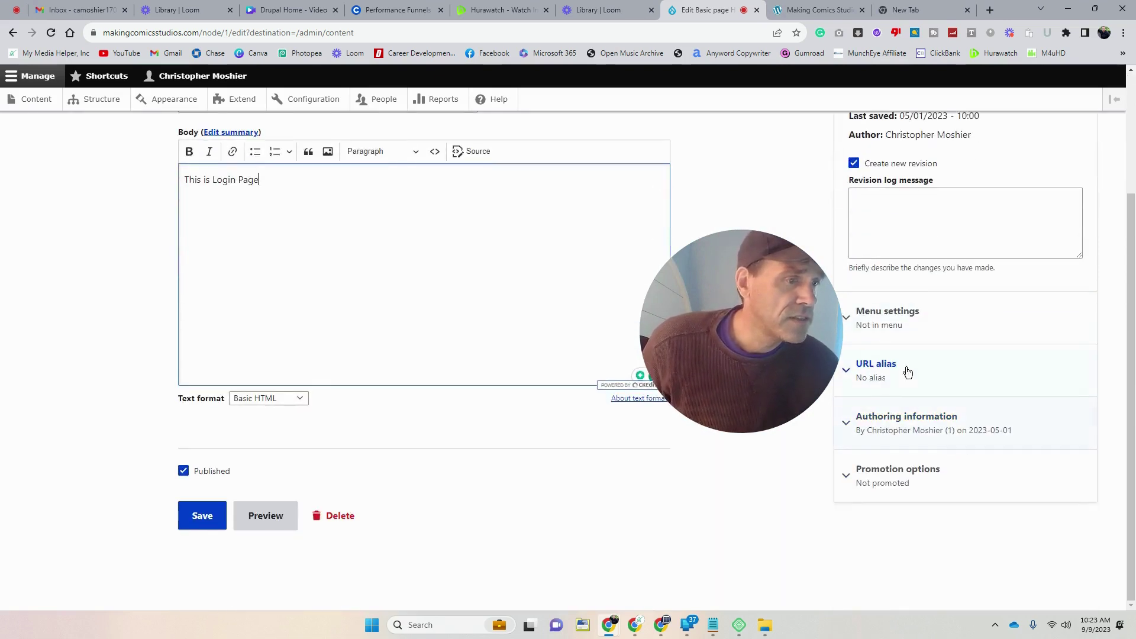
{"action": "left_click", "coordinate": [916, 313]}
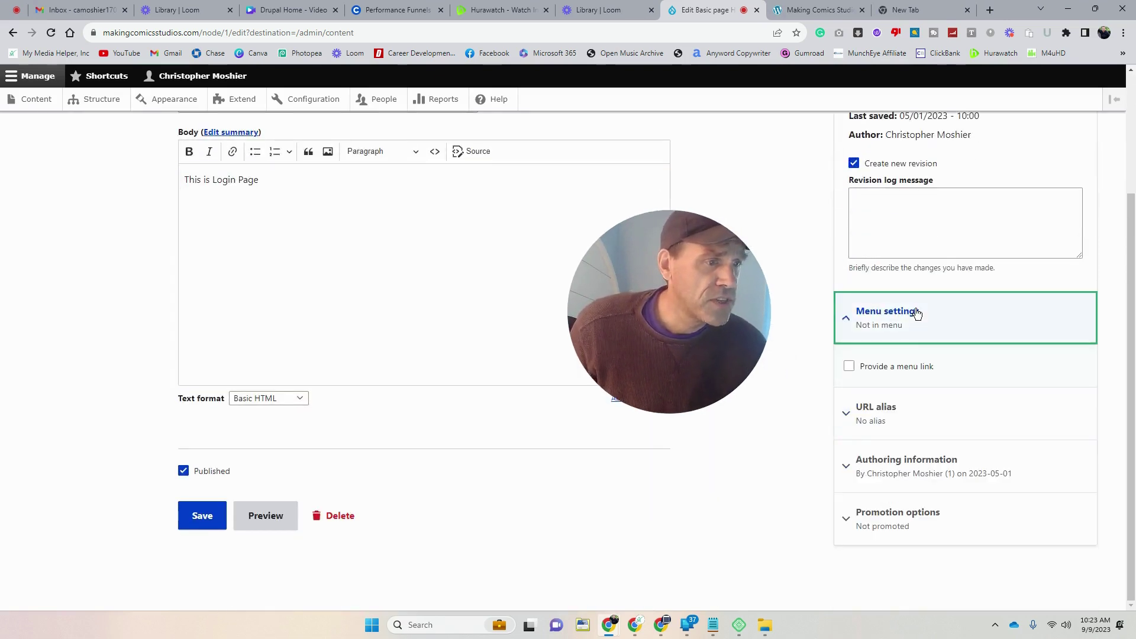
{"action": "left_click", "coordinate": [930, 407]}
{"action": "scroll", "coordinate": [957, 423], "scroll_direction": "down", "scroll_amount": 2}
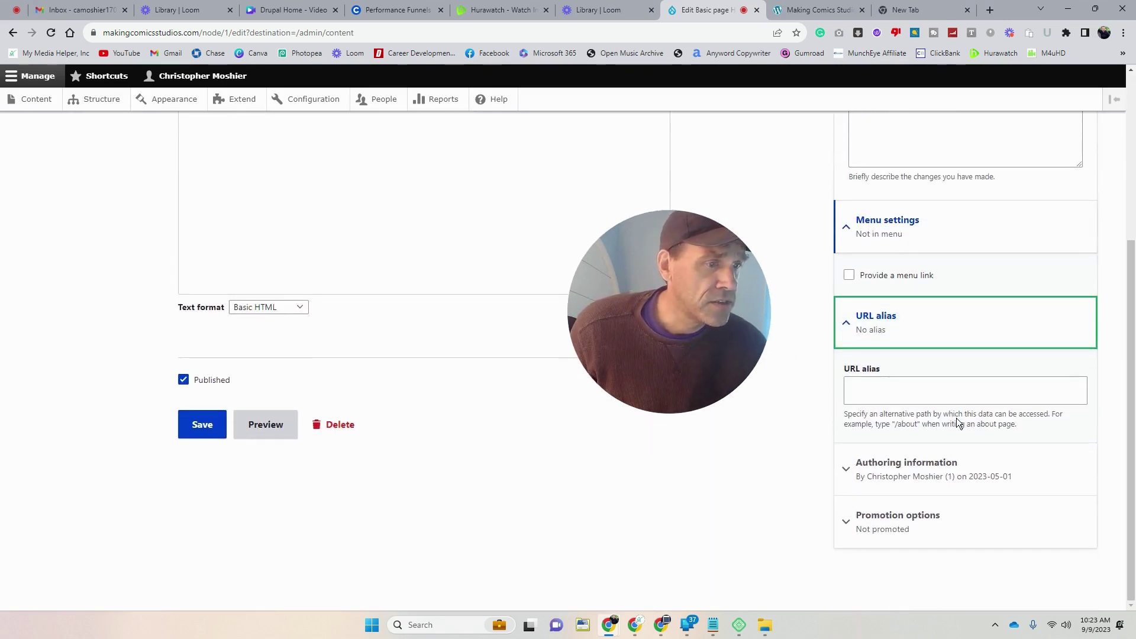
{"action": "left_click", "coordinate": [933, 462]}
{"action": "scroll", "coordinate": [931, 466], "scroll_direction": "down", "scroll_amount": 3}
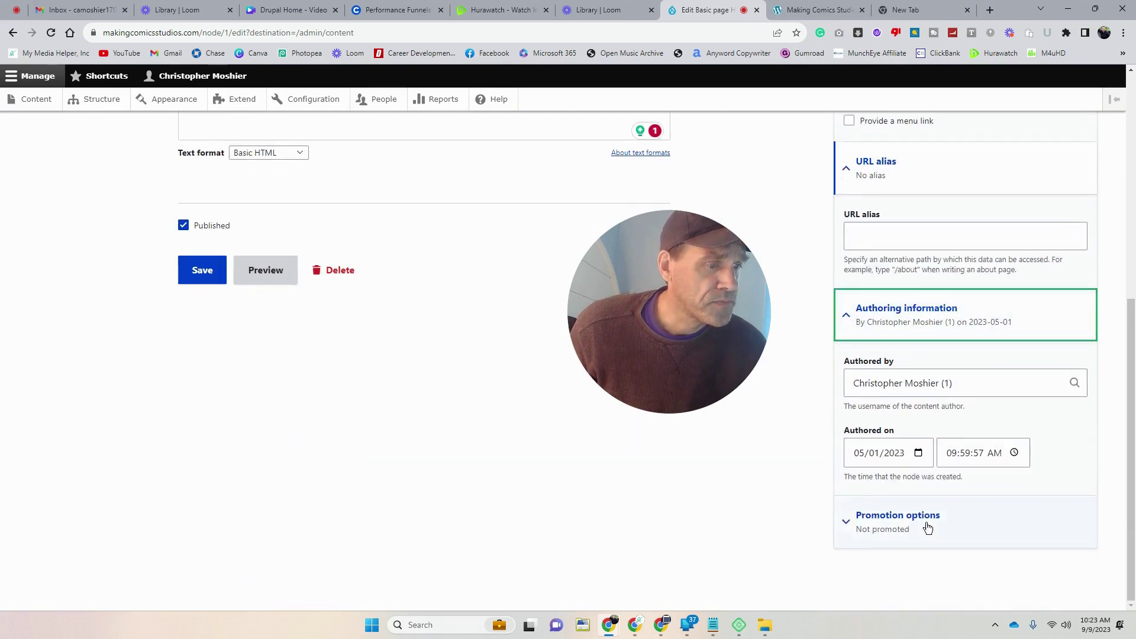
{"action": "left_click", "coordinate": [927, 528]}
{"action": "scroll", "coordinate": [927, 528], "scroll_direction": "down", "scroll_amount": 1}
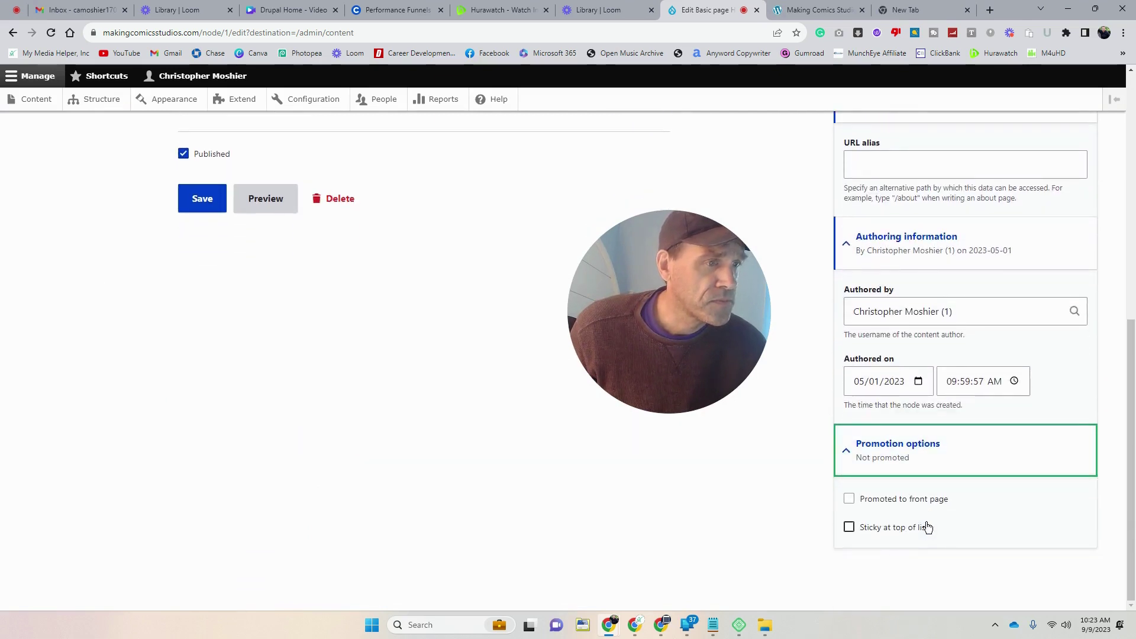
{"action": "scroll", "coordinate": [927, 528], "scroll_direction": "up", "scroll_amount": 5}
{"action": "scroll", "coordinate": [928, 526], "scroll_direction": "up", "scroll_amount": 2}
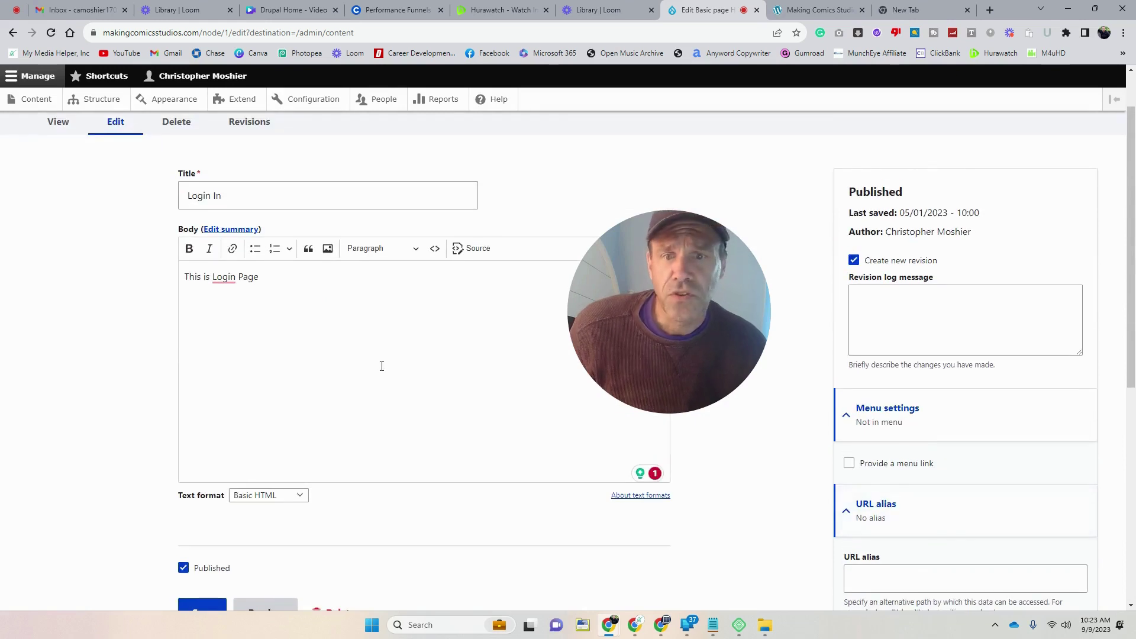
{"action": "scroll", "coordinate": [382, 365], "scroll_direction": "down", "scroll_amount": 3}
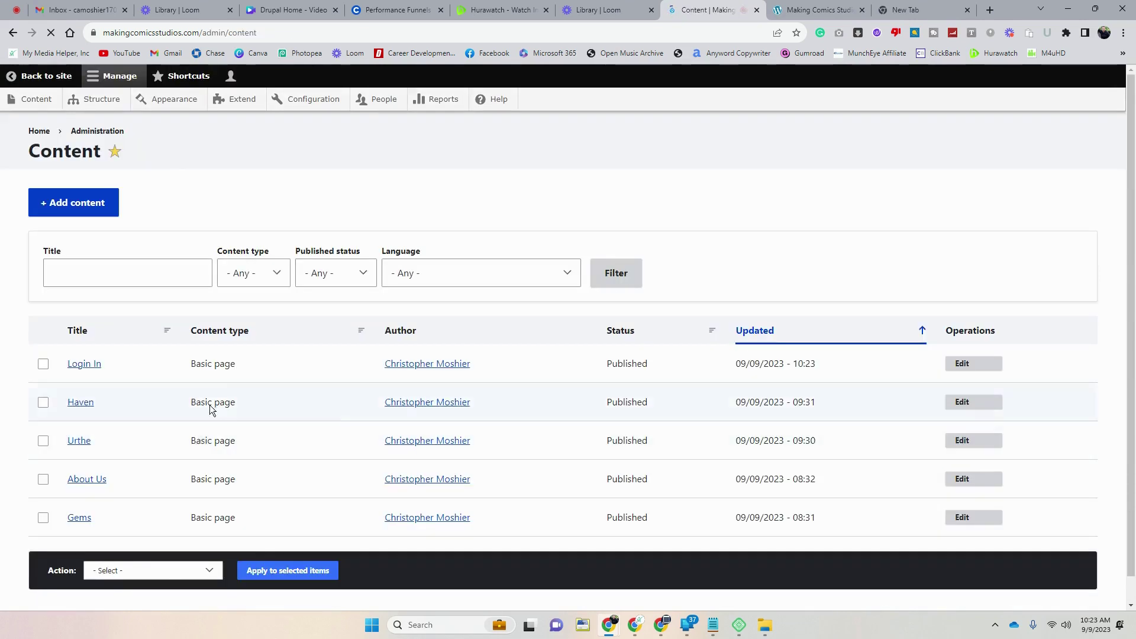
- Create a new Basic page titled 'Home' and place the cursor in its body
{"action": "scroll", "coordinate": [95, 414], "scroll_direction": "down", "scroll_amount": 3}
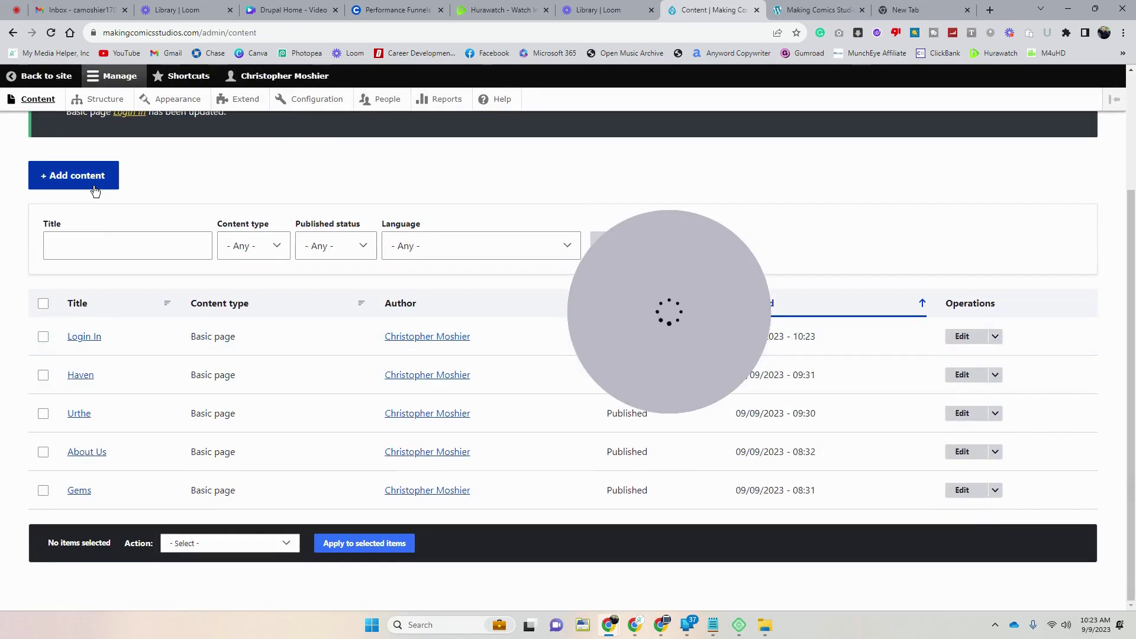
{"action": "left_click", "coordinate": [89, 182]}
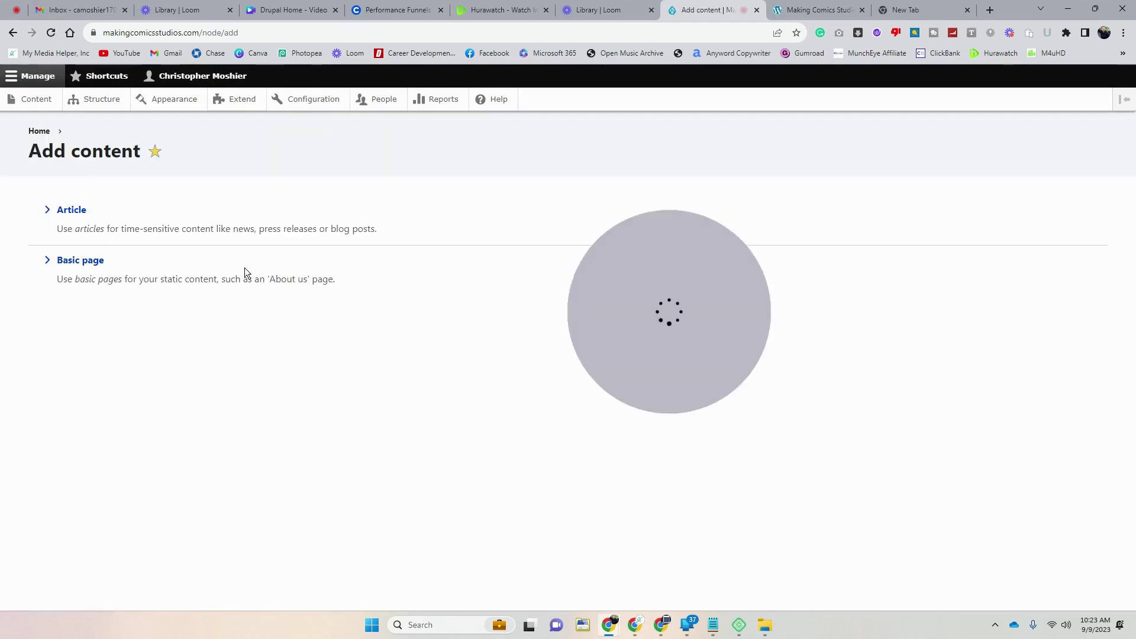
{"action": "left_click", "coordinate": [88, 262]}
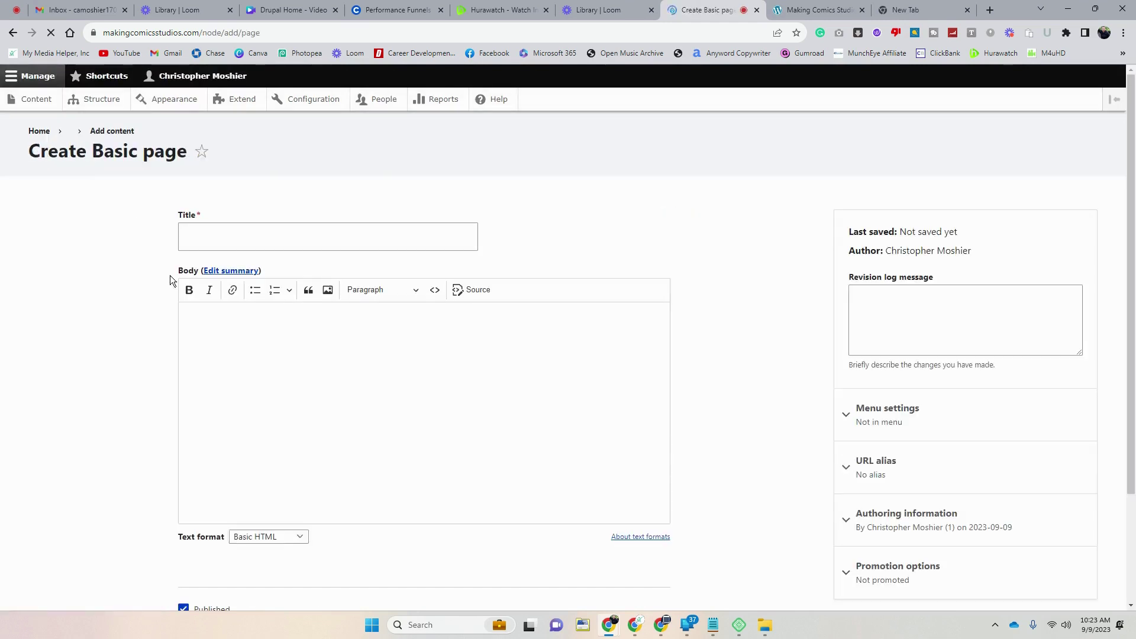
{"action": "left_click", "coordinate": [196, 237]}
{"action": "type", "text": "Home"}
{"action": "left_click", "coordinate": [296, 386]}
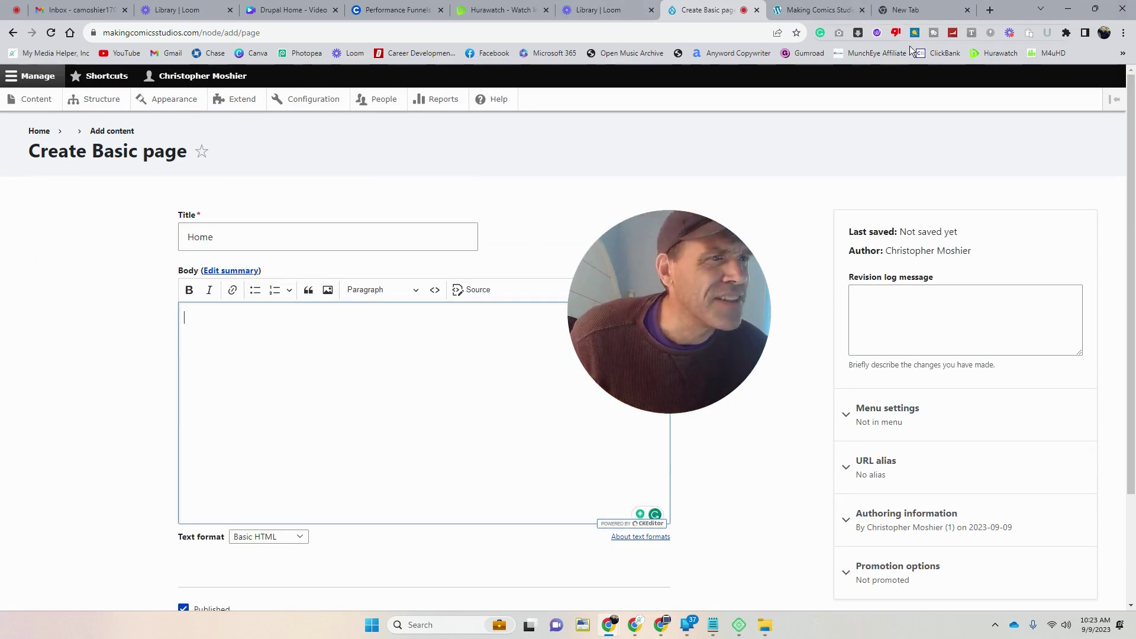
- Browse the Making Comics Studios blog tab, then switch to the Loom video library tab
{"action": "left_click", "coordinate": [840, 10]}
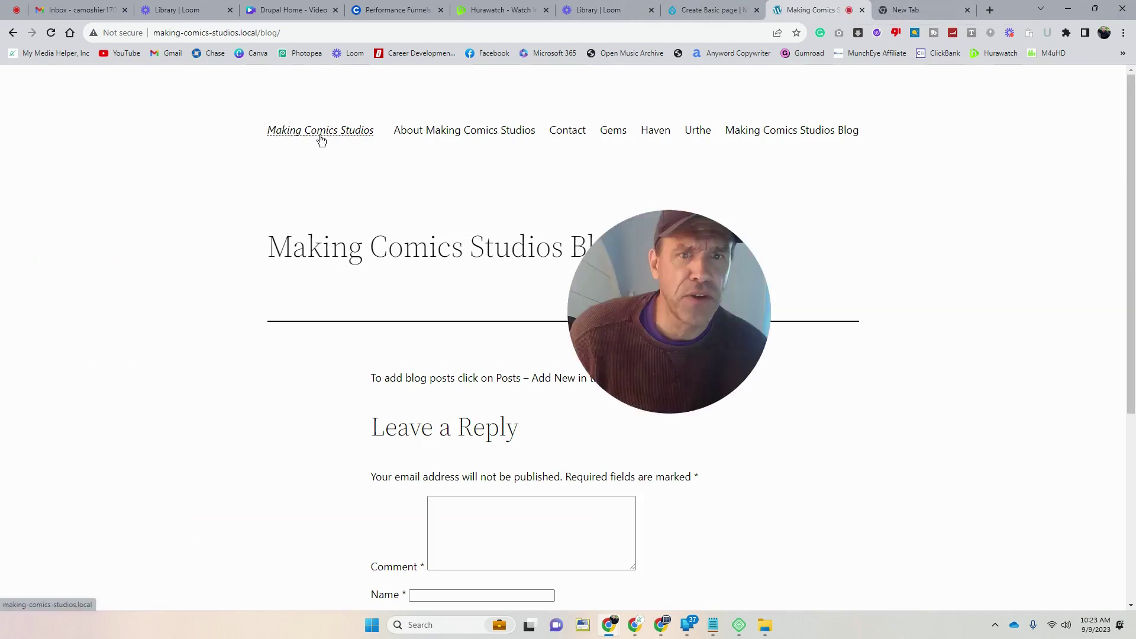
{"action": "scroll", "coordinate": [574, 254], "scroll_direction": "down", "scroll_amount": 15}
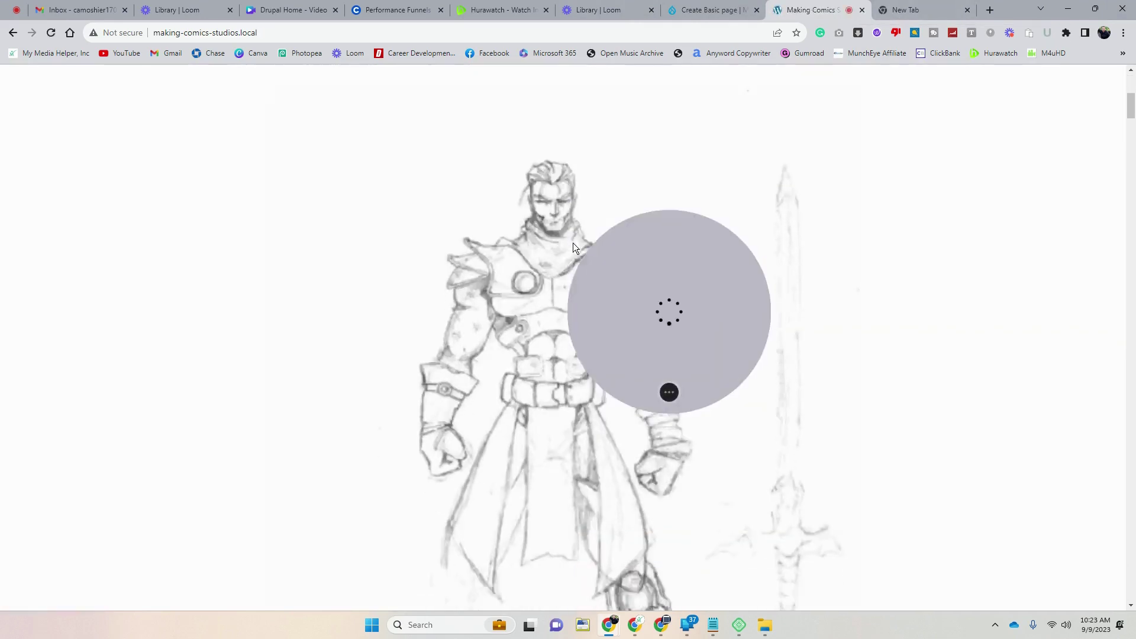
{"action": "scroll", "coordinate": [572, 241], "scroll_direction": "down", "scroll_amount": 20}
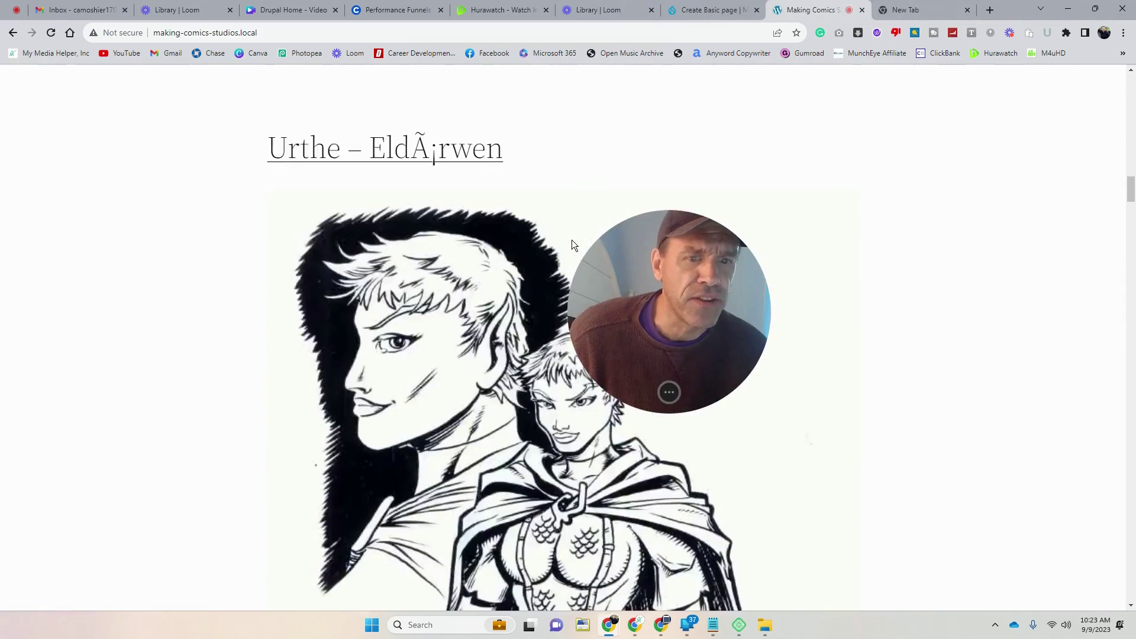
{"action": "scroll", "coordinate": [571, 240], "scroll_direction": "down", "scroll_amount": 20}
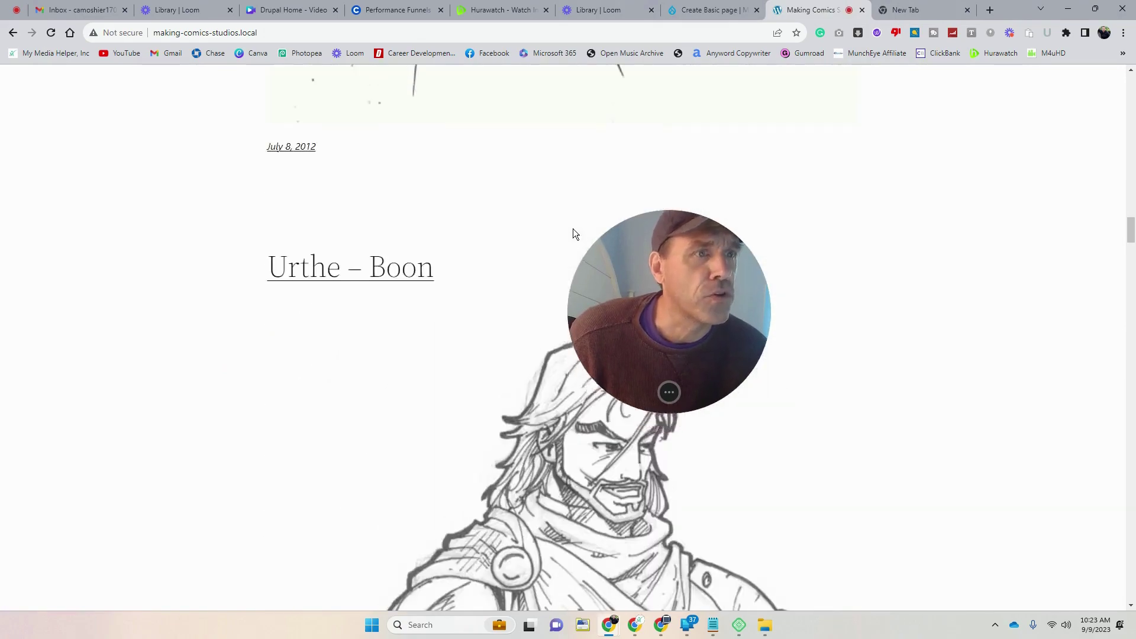
{"action": "scroll", "coordinate": [569, 236], "scroll_direction": "up", "scroll_amount": 15}
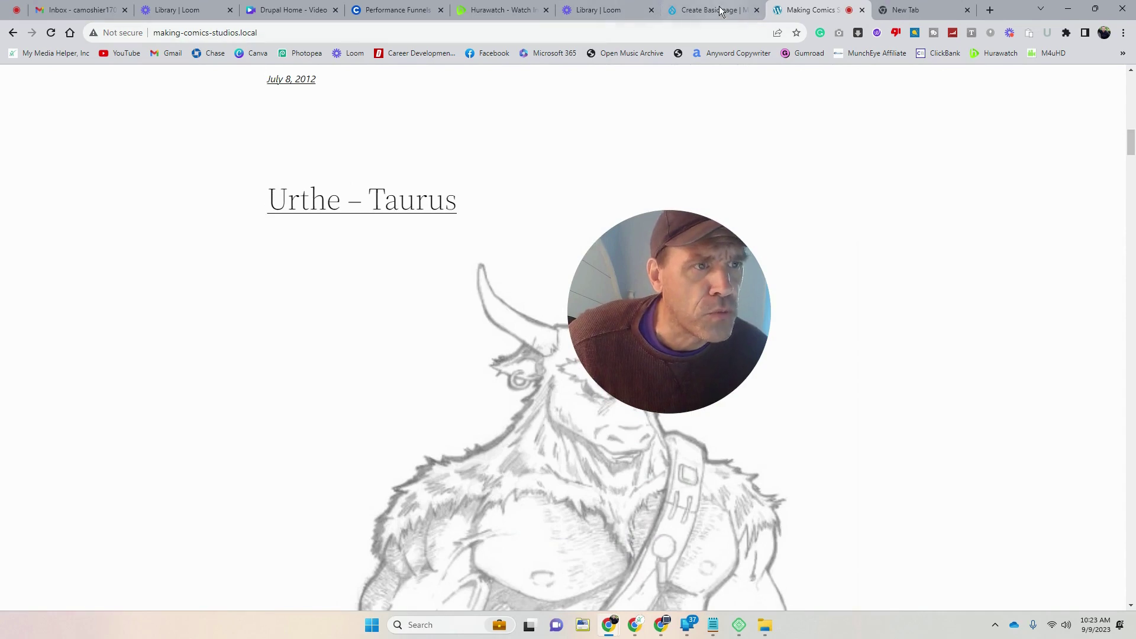
{"action": "left_click", "coordinate": [598, 11]}
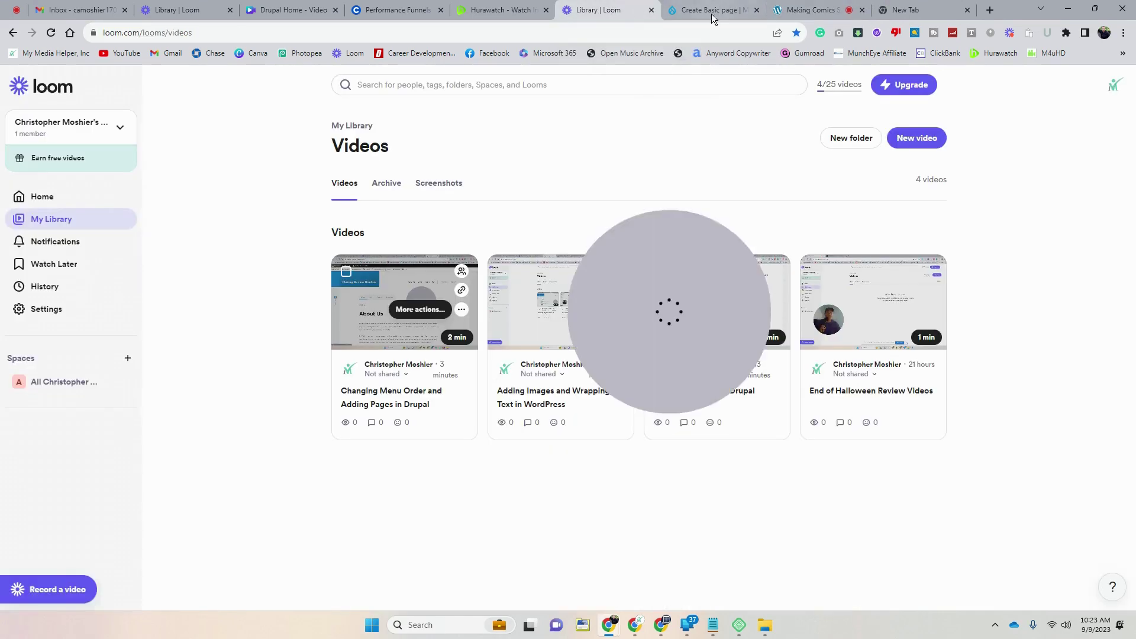
- Enter body 'This is the home page' and add a menu link described 'Home Page'
{"action": "left_click", "coordinate": [713, 10]}
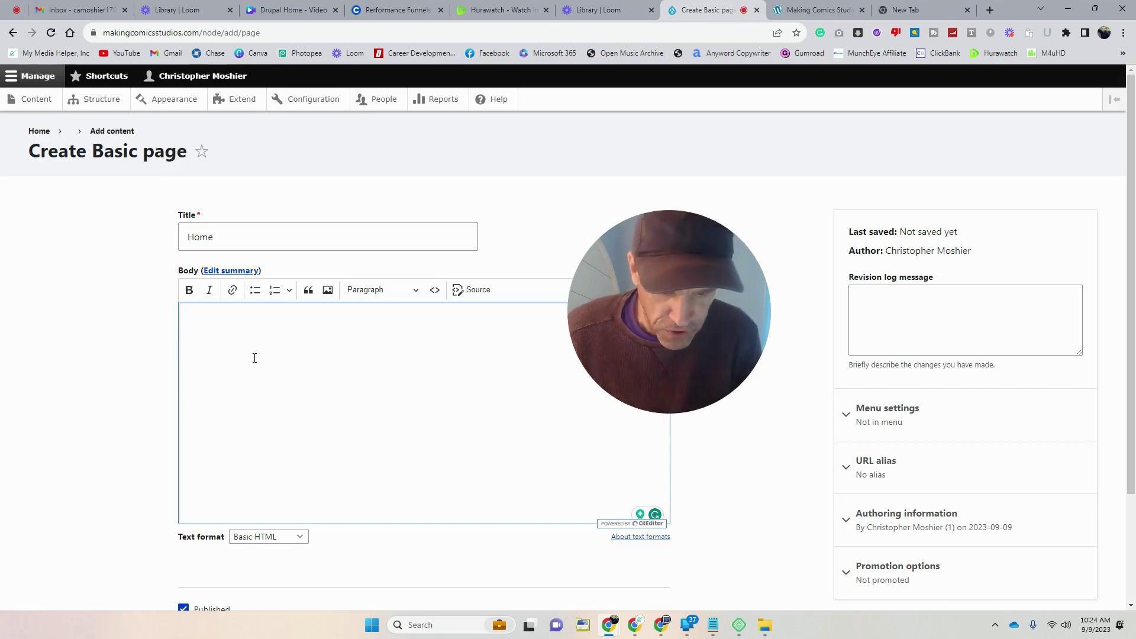
{"action": "type", "text": "s is the "}
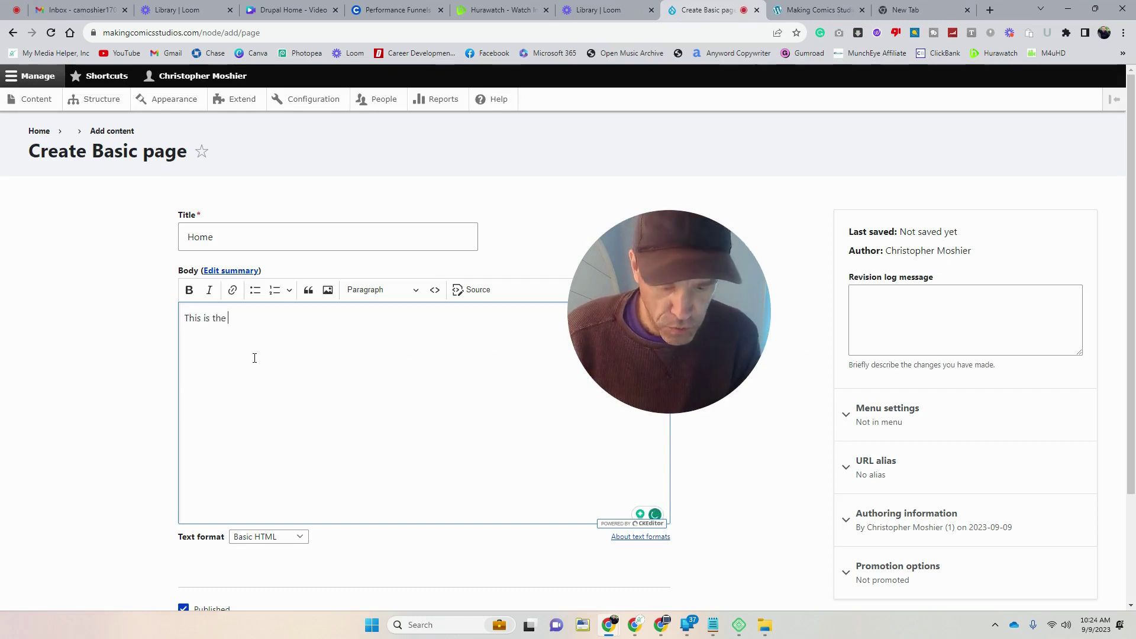
{"action": "type", "text": "home page."}
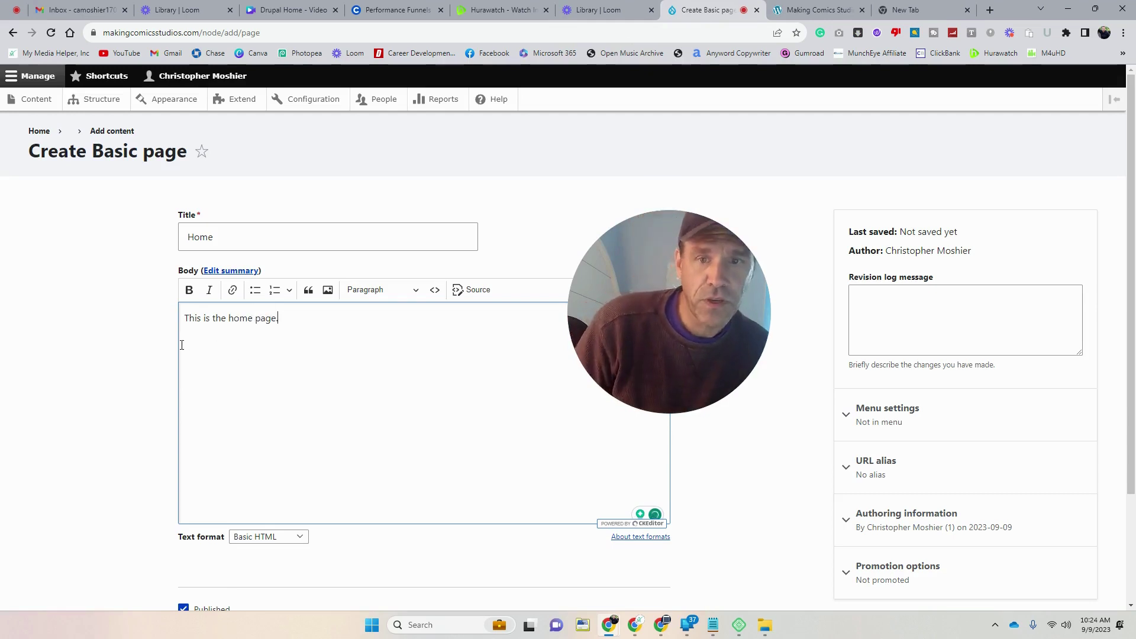
{"action": "scroll", "coordinate": [182, 345], "scroll_direction": "down", "scroll_amount": 2}
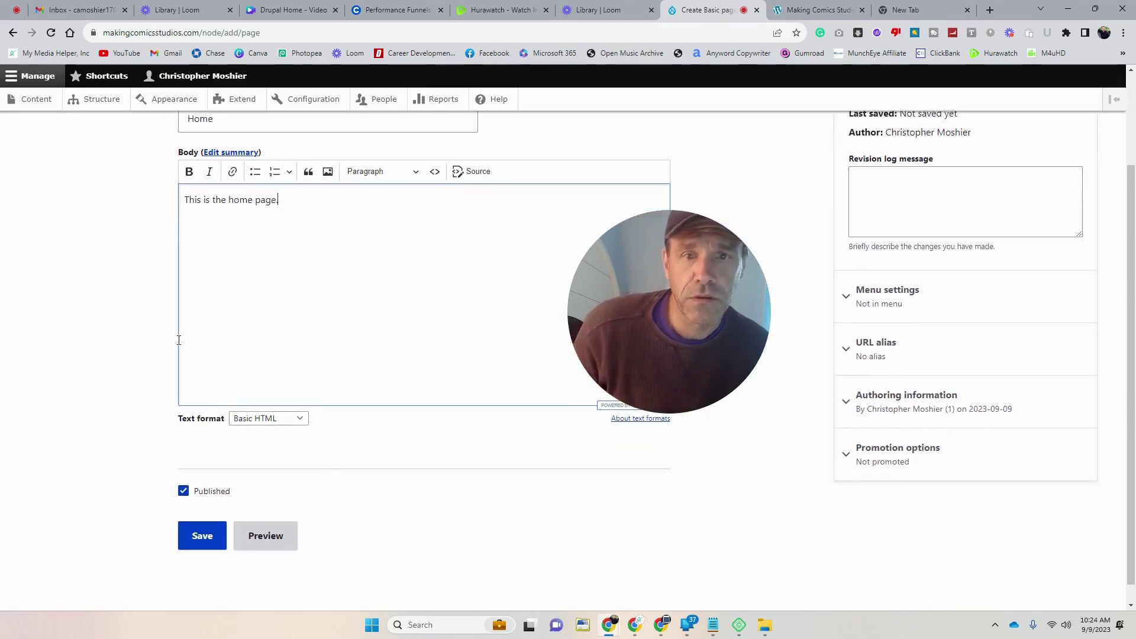
{"action": "scroll", "coordinate": [140, 381], "scroll_direction": "down", "scroll_amount": 1}
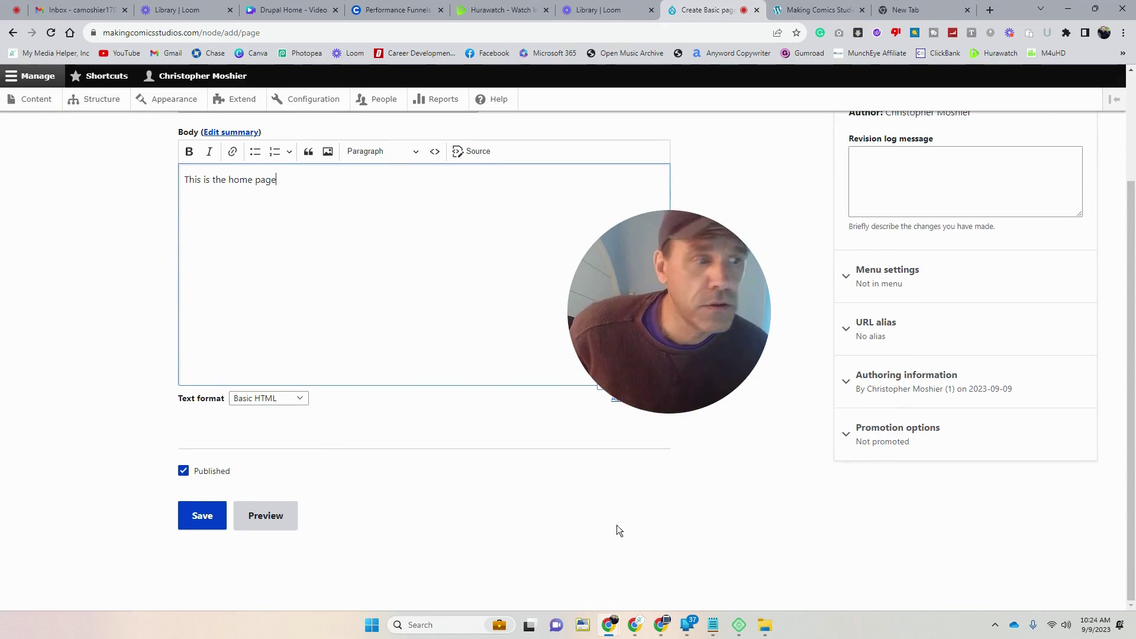
{"action": "left_click", "coordinate": [929, 281]}
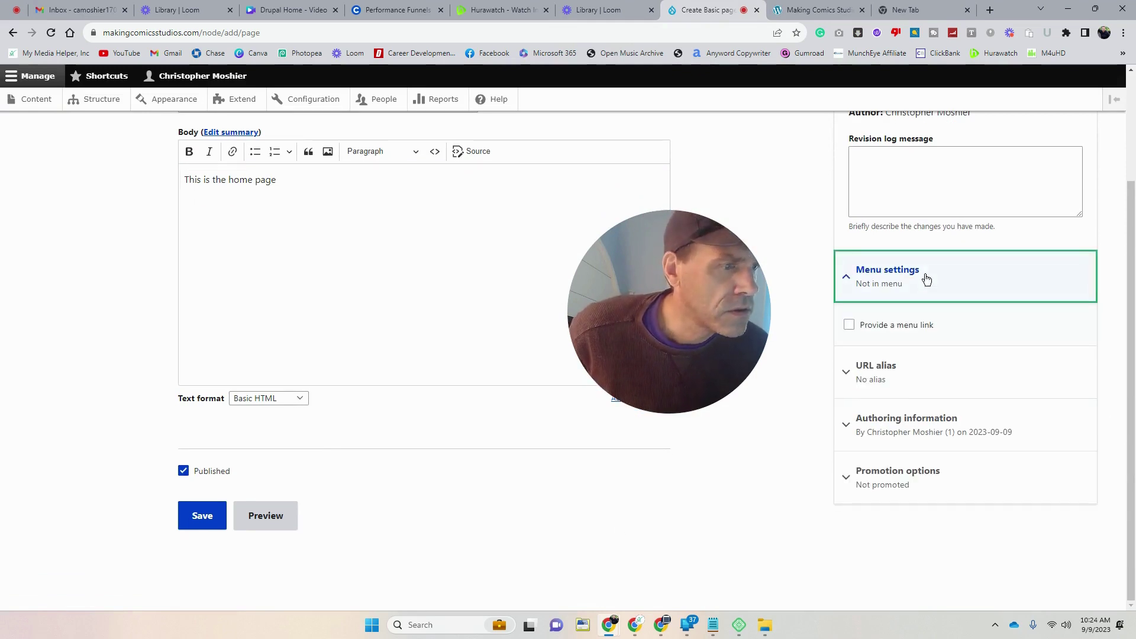
{"action": "left_click", "coordinate": [849, 325]}
{"action": "scroll", "coordinate": [905, 406], "scroll_direction": "down", "scroll_amount": 1}
{"action": "left_click", "coordinate": [880, 376]}
{"action": "type", "text": "Hom"}
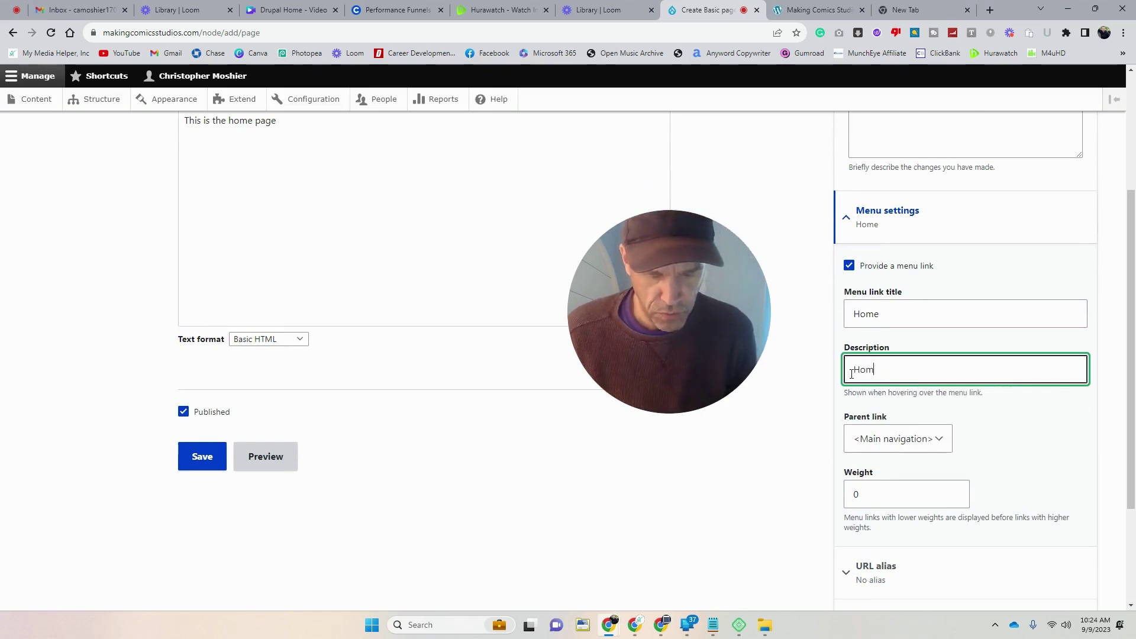
{"action": "type", "text": "e Page"}
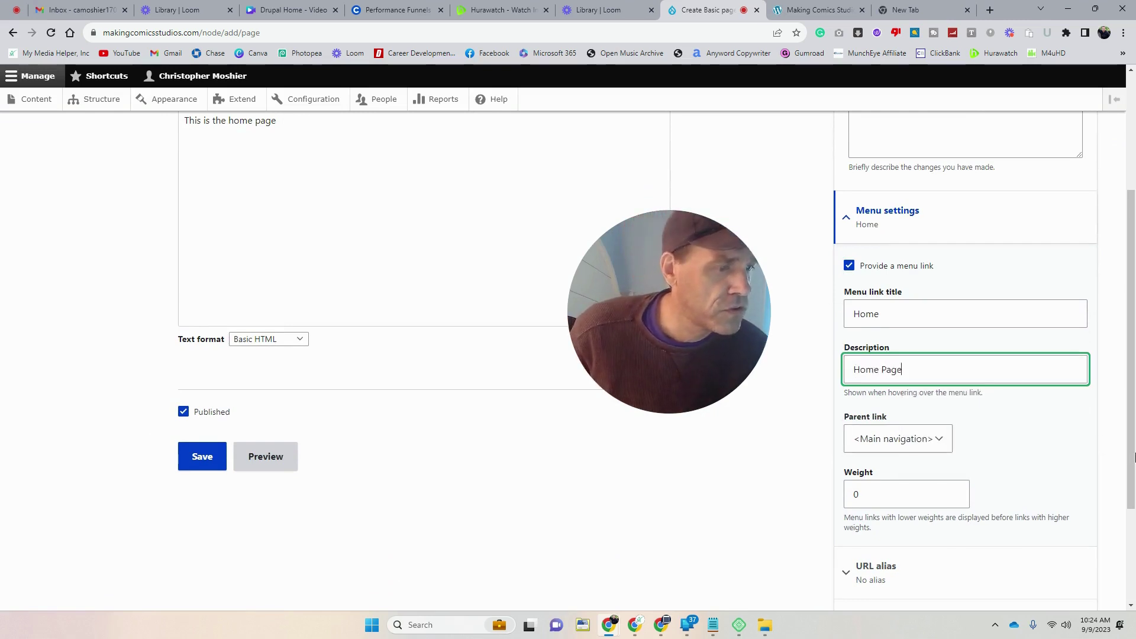
{"action": "left_click", "coordinate": [1047, 479]}
- Expand the URL alias, authoring and promotion sections, then save the Home page
{"action": "scroll", "coordinate": [1036, 475], "scroll_direction": "down", "scroll_amount": 3}
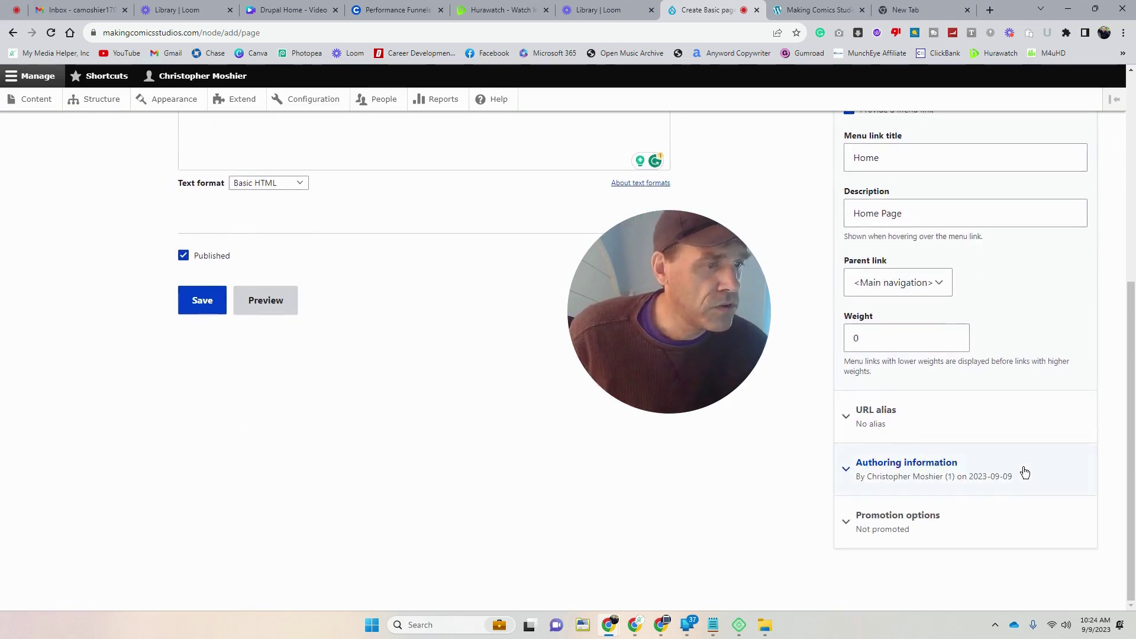
{"action": "left_click", "coordinate": [950, 438]}
{"action": "left_click", "coordinate": [947, 465]}
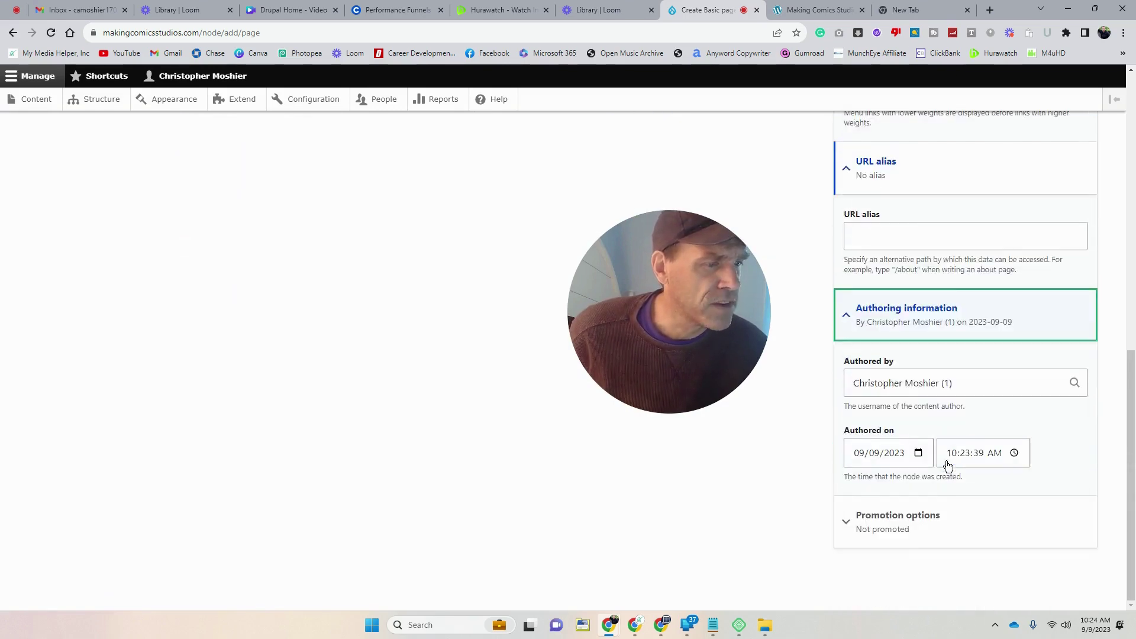
{"action": "left_click", "coordinate": [964, 514]}
{"action": "scroll", "coordinate": [960, 517], "scroll_direction": "down", "scroll_amount": 1}
{"action": "scroll", "coordinate": [957, 515], "scroll_direction": "up", "scroll_amount": 15}
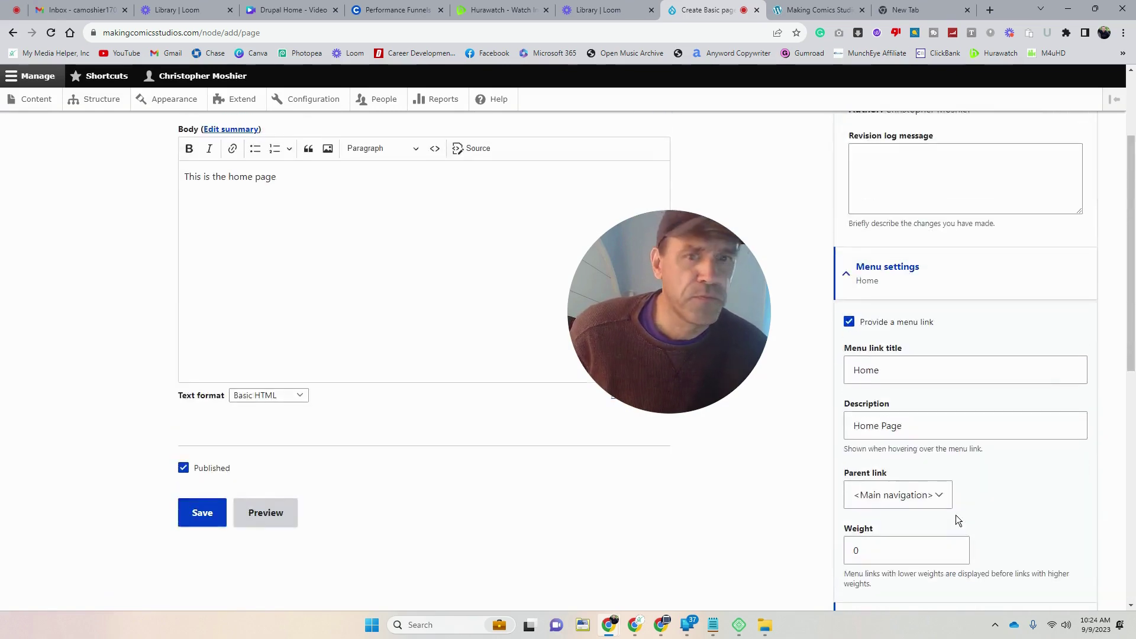
{"action": "scroll", "coordinate": [956, 515], "scroll_direction": "down", "scroll_amount": 6}
{"action": "scroll", "coordinate": [947, 514], "scroll_direction": "up", "scroll_amount": 3}
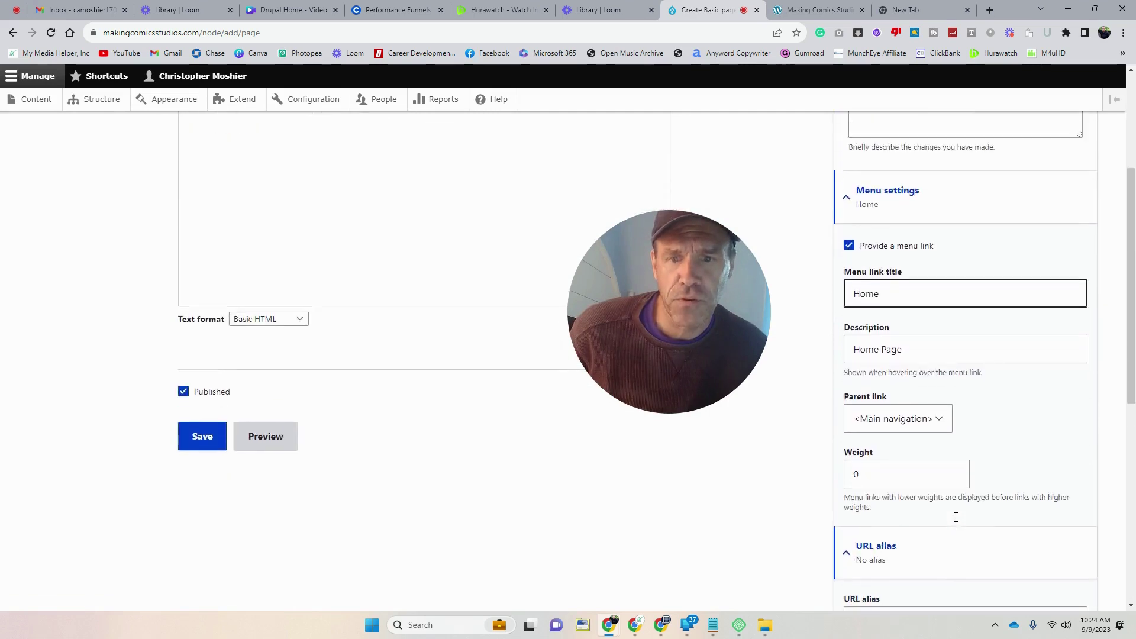
{"action": "left_click", "coordinate": [217, 472]}
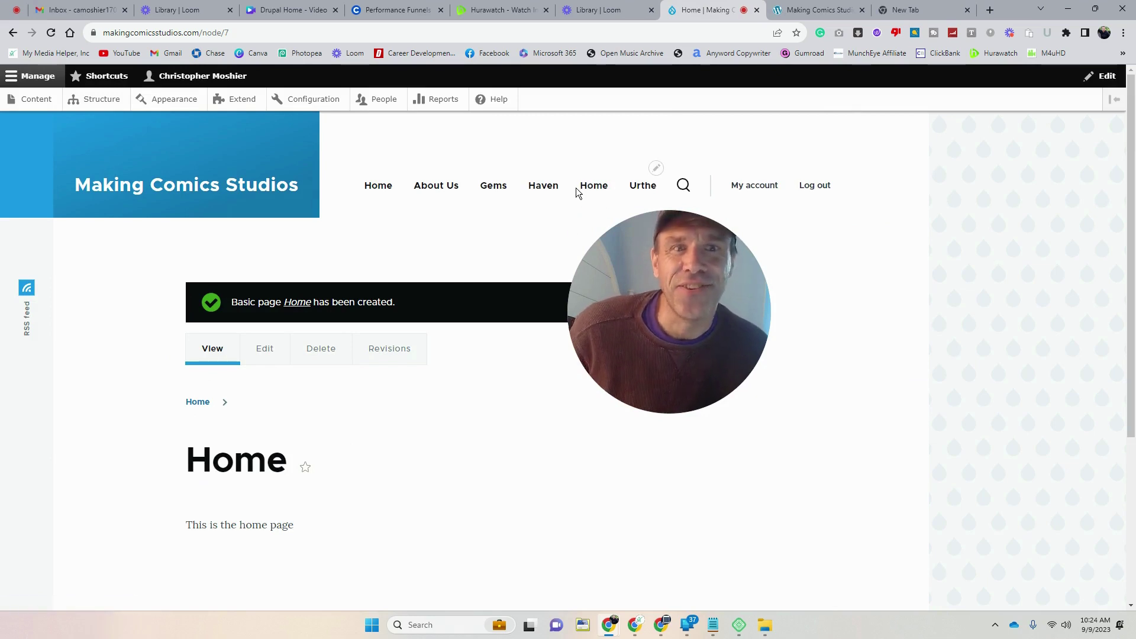
- Follow the new Home menu link and select its node/7 address in the address bar
{"action": "left_click", "coordinate": [596, 186]}
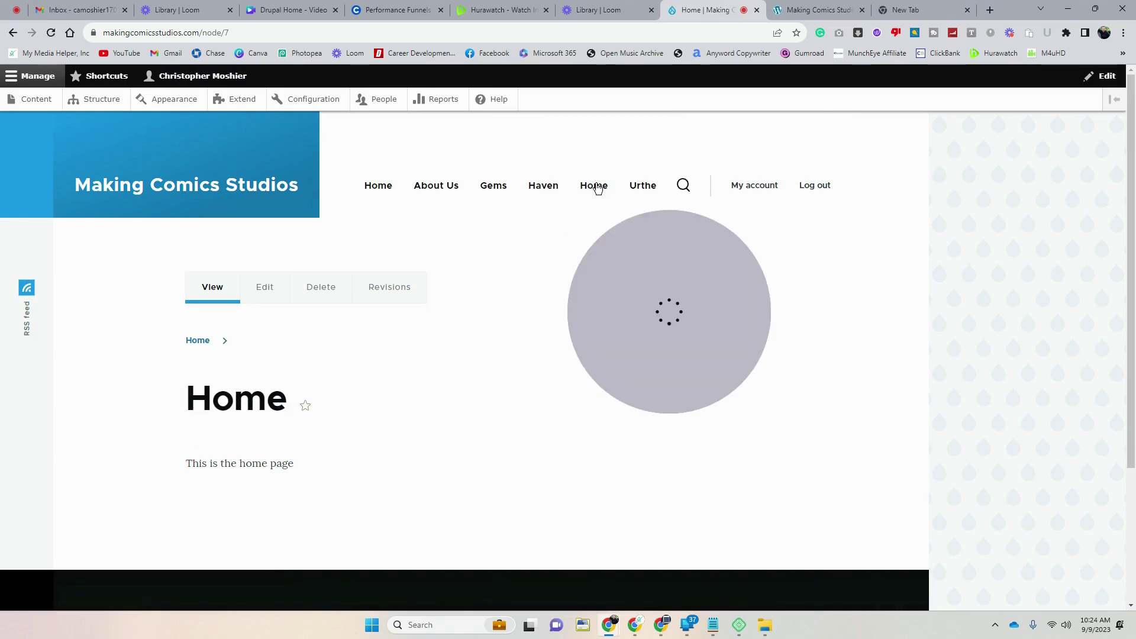
{"action": "left_click", "coordinate": [122, 37]}
{"action": "right_click", "coordinate": [137, 37]}
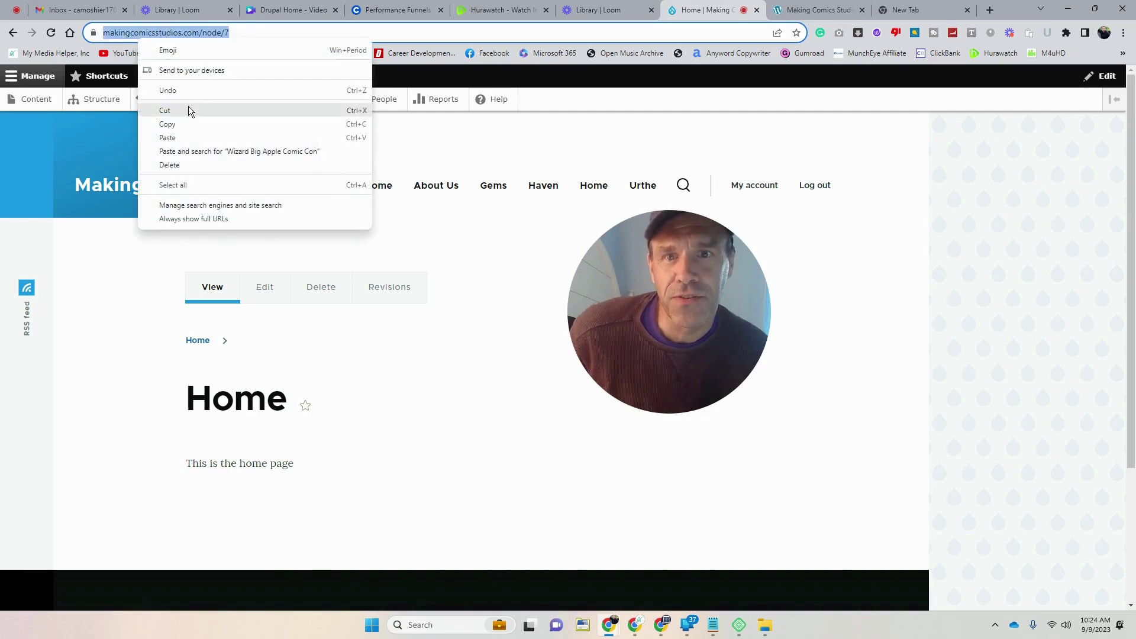
{"action": "left_click", "coordinate": [187, 121]}
{"action": "left_click", "coordinate": [713, 625]}
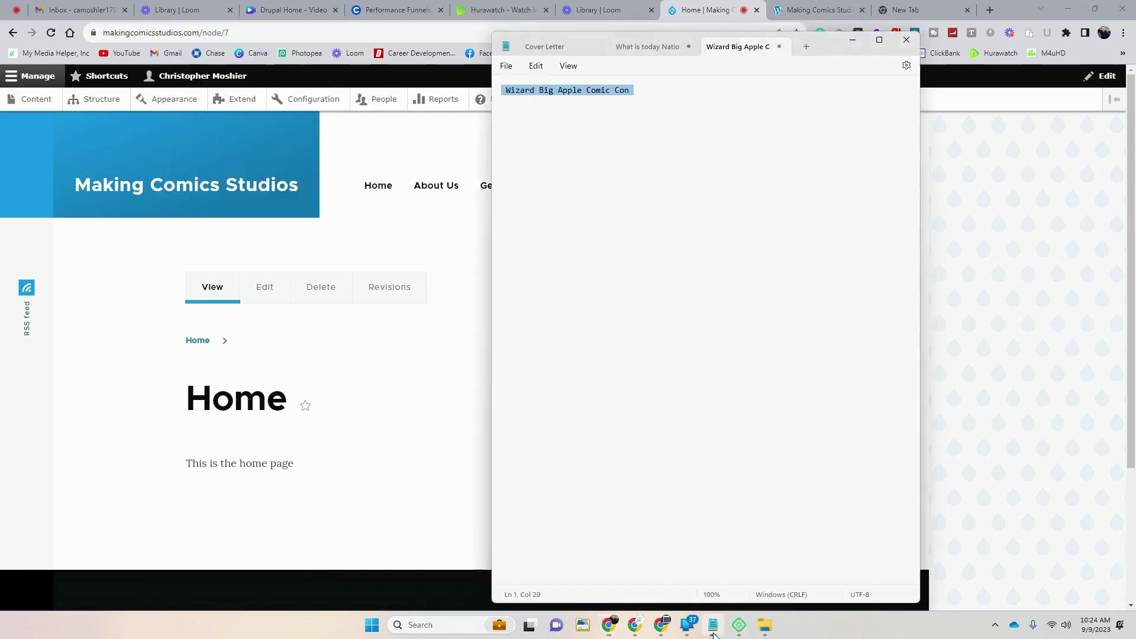
{"action": "right_click", "coordinate": [564, 93]}
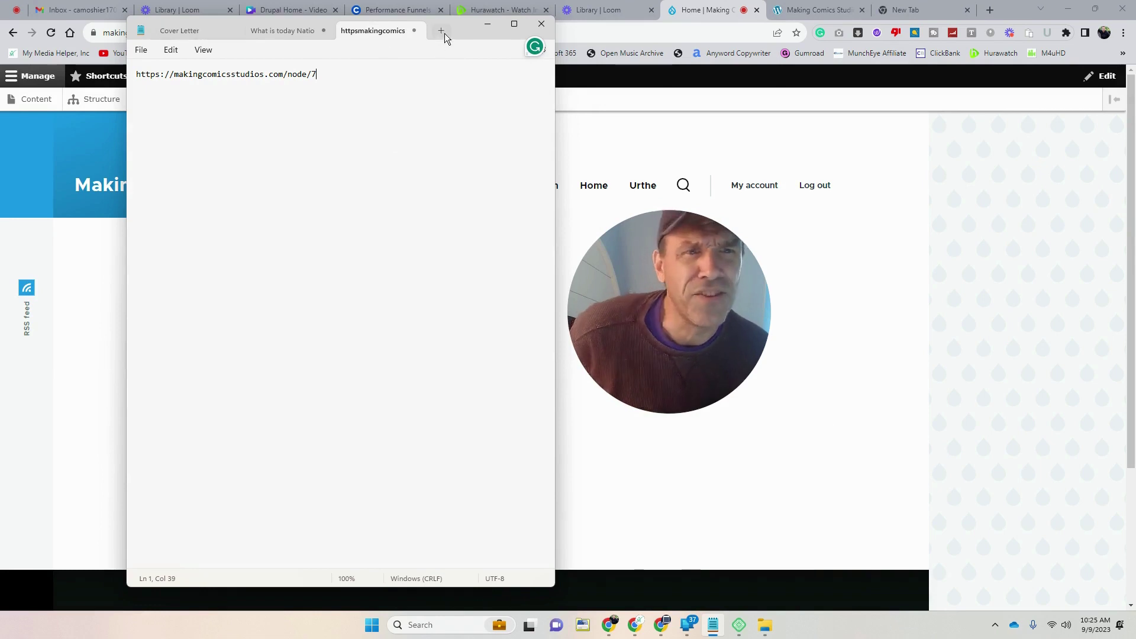
{"action": "left_click_drag", "start_coordinate": [465, 33], "coordinate": [963, 96]}
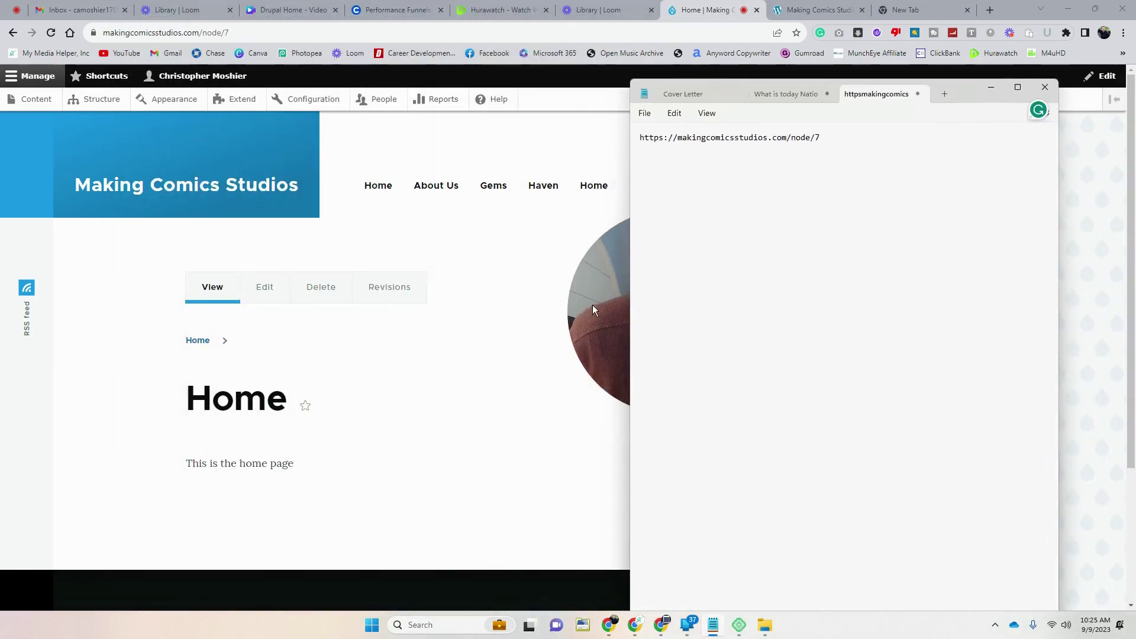
{"action": "left_click", "coordinate": [713, 624]}
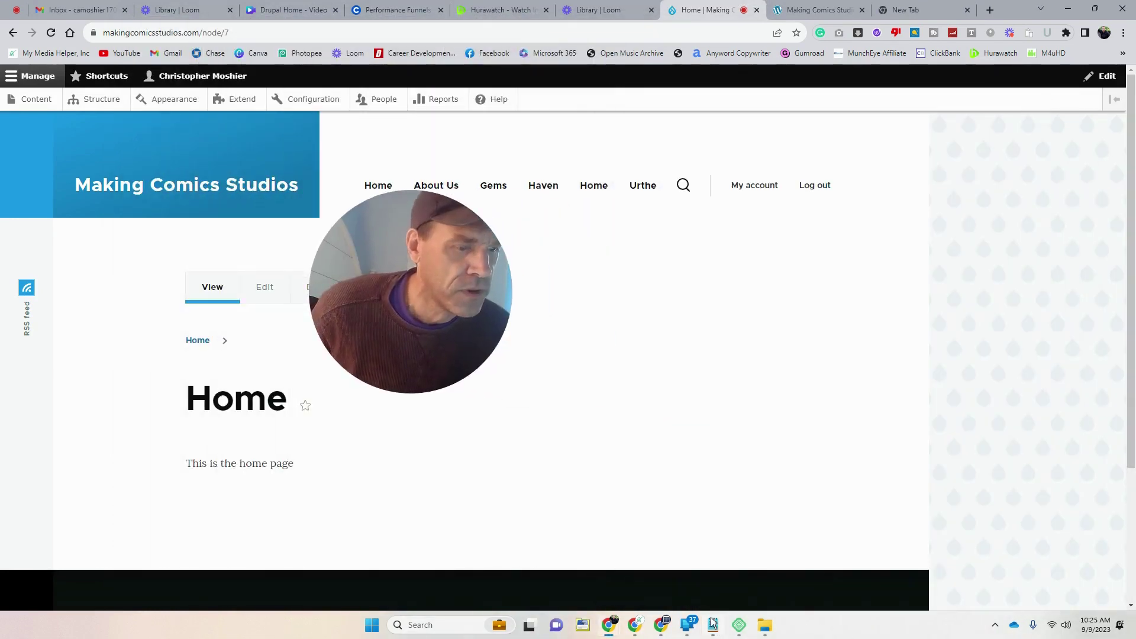
{"action": "left_click", "coordinate": [713, 625]}
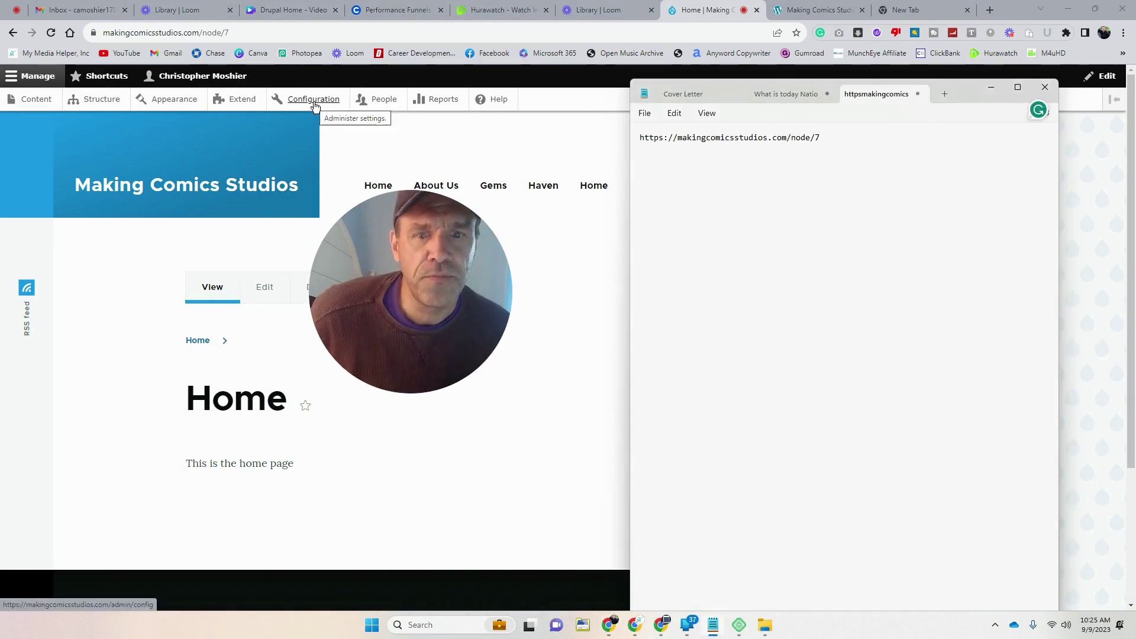
- Open Basic site settings and select the current /user/login front page path
{"action": "left_click", "coordinate": [314, 100]}
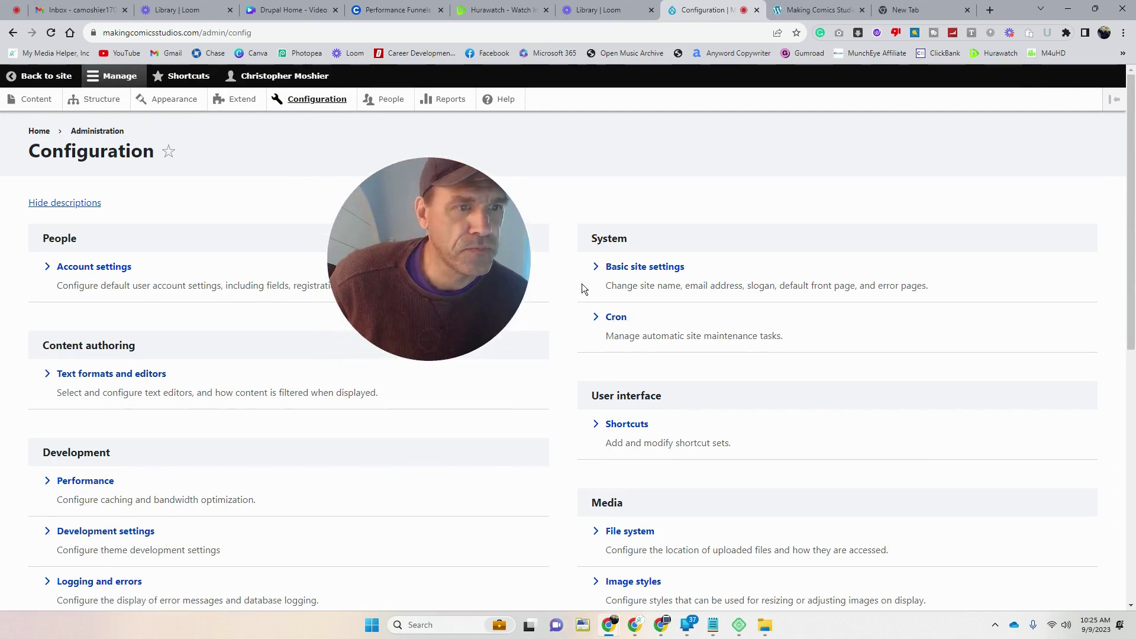
{"action": "left_click", "coordinate": [633, 268]}
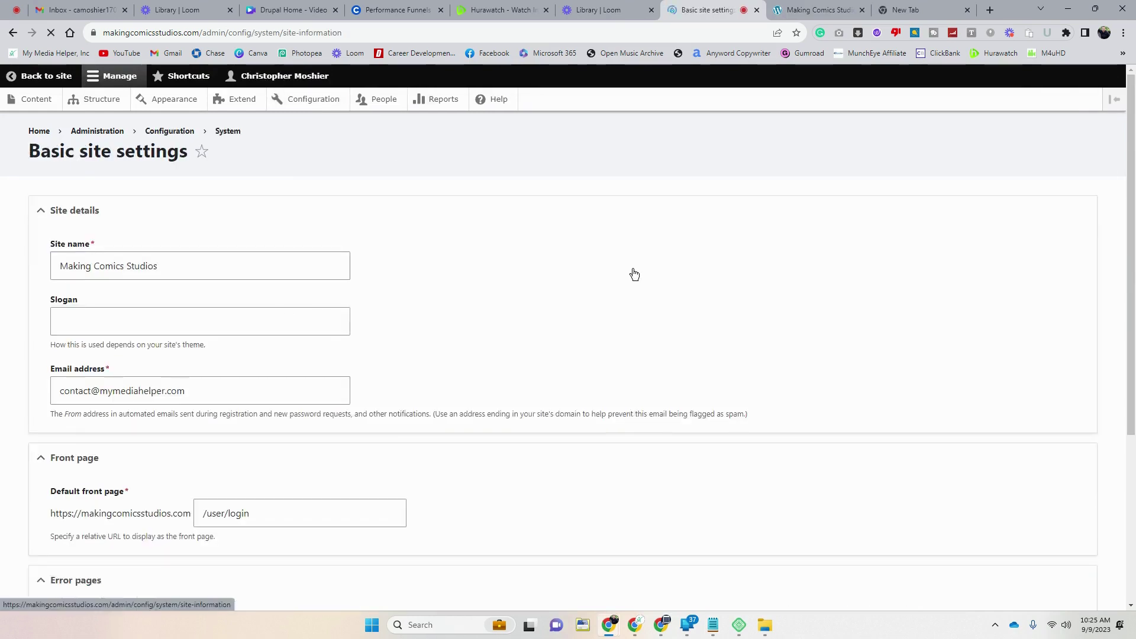
{"action": "scroll", "coordinate": [502, 237], "scroll_direction": "down", "scroll_amount": 2}
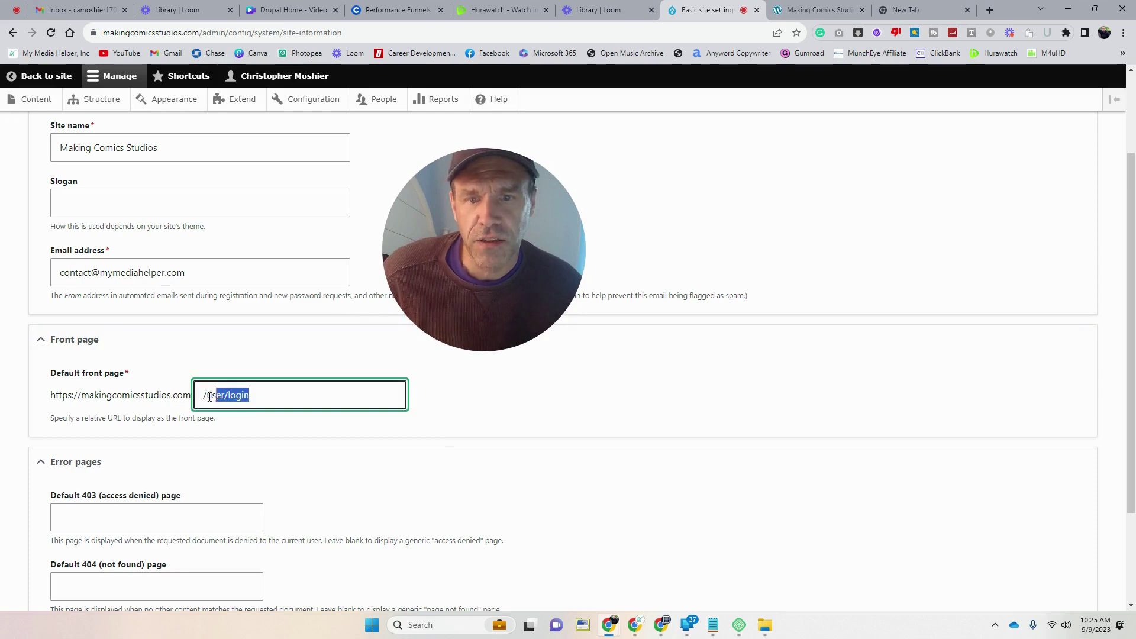
{"action": "left_click_drag", "start_coordinate": [209, 396], "coordinate": [203, 396]}
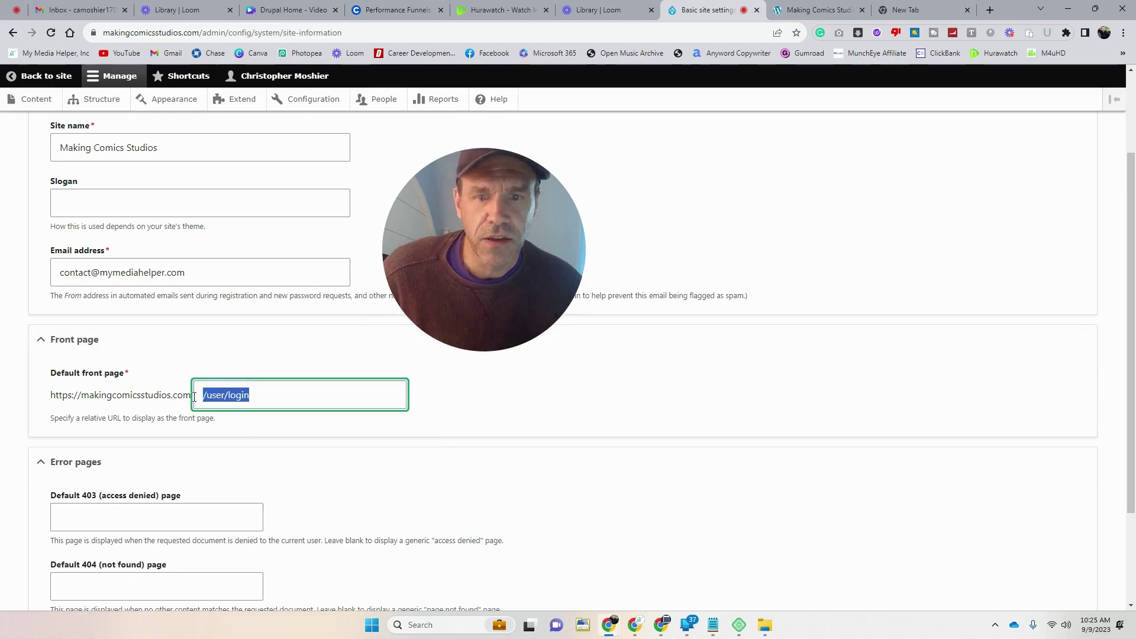
- Copy /node/7 from Notepad into the Default front page field and save
{"action": "left_click", "coordinate": [714, 626]}
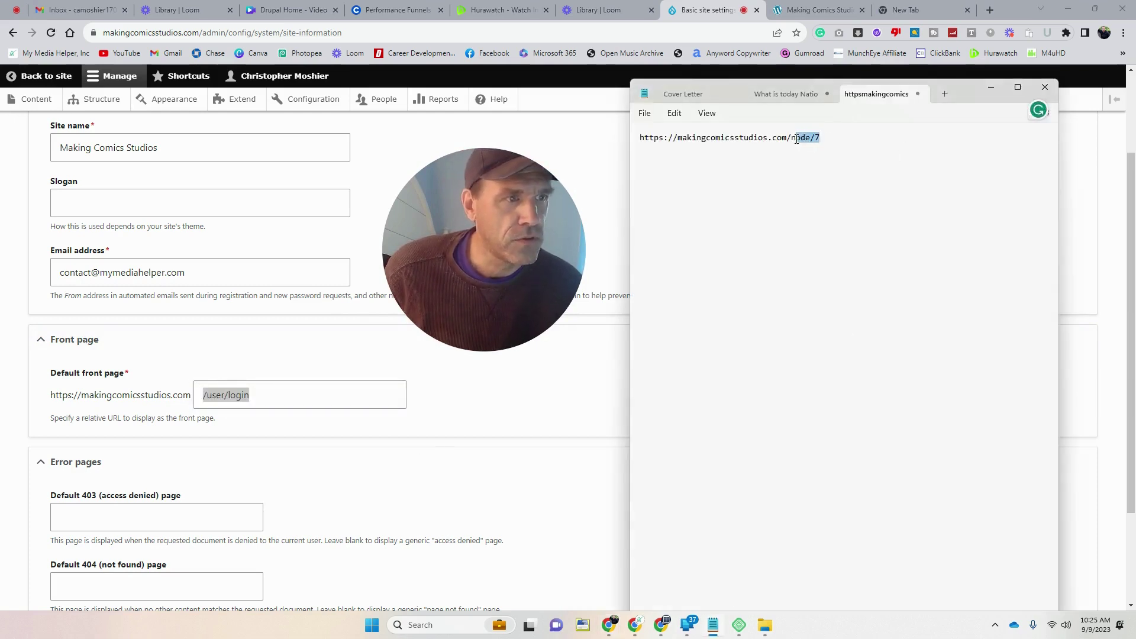
{"action": "left_click_drag", "start_coordinate": [797, 138], "coordinate": [786, 140]}
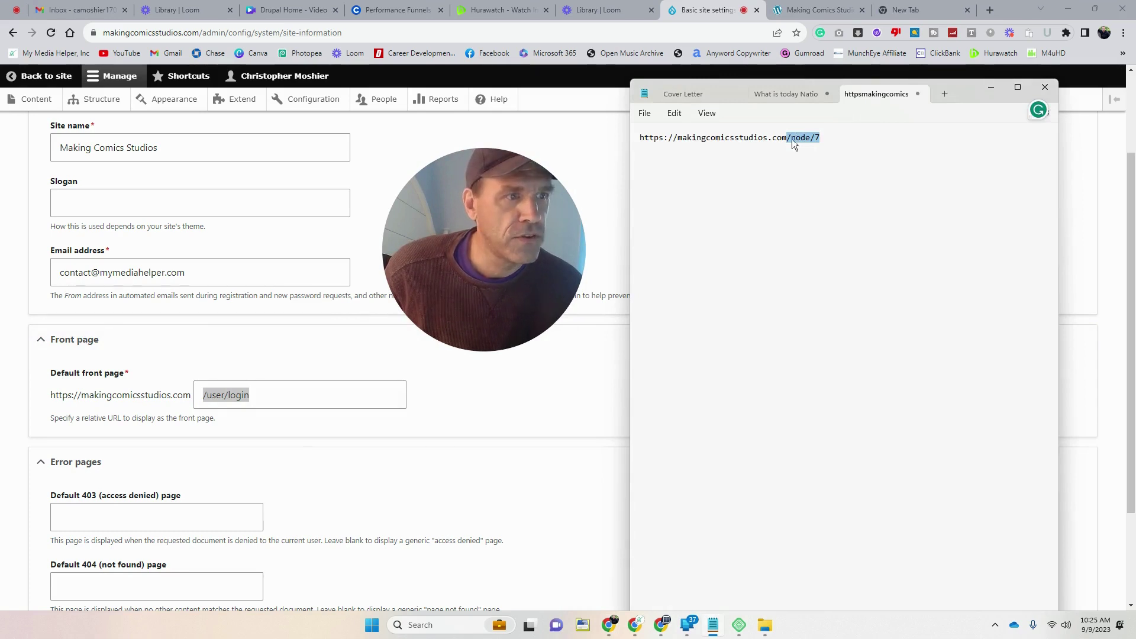
{"action": "right_click", "coordinate": [794, 140]}
{"action": "left_click", "coordinate": [852, 204]}
{"action": "left_click", "coordinate": [264, 406]}
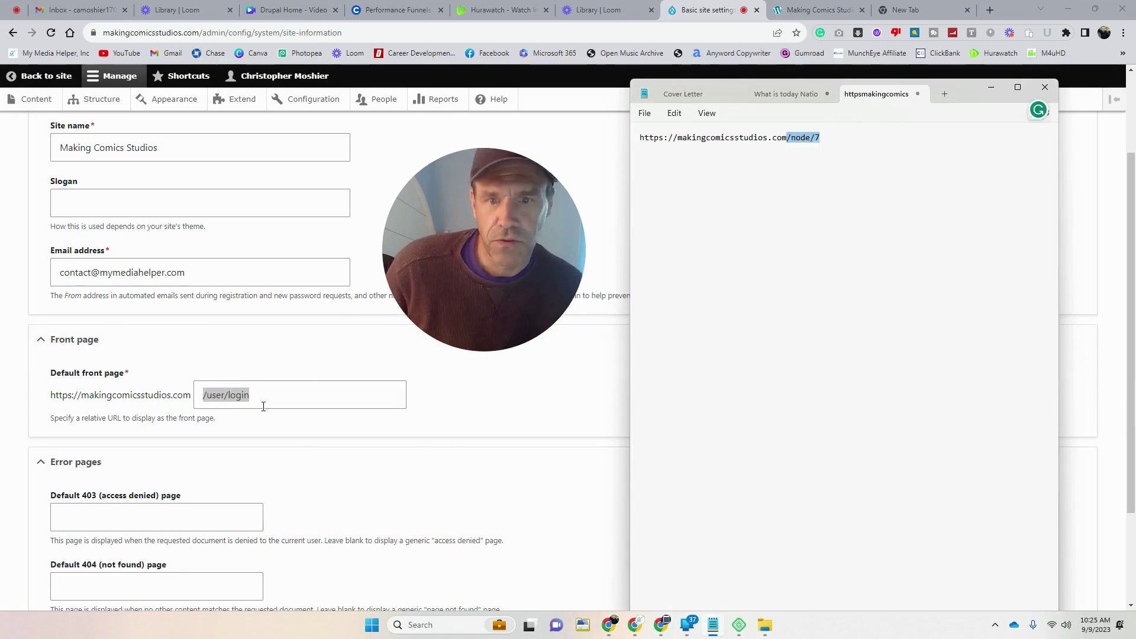
{"action": "left_click", "coordinate": [285, 402]}
{"action": "right_click", "coordinate": [222, 398]}
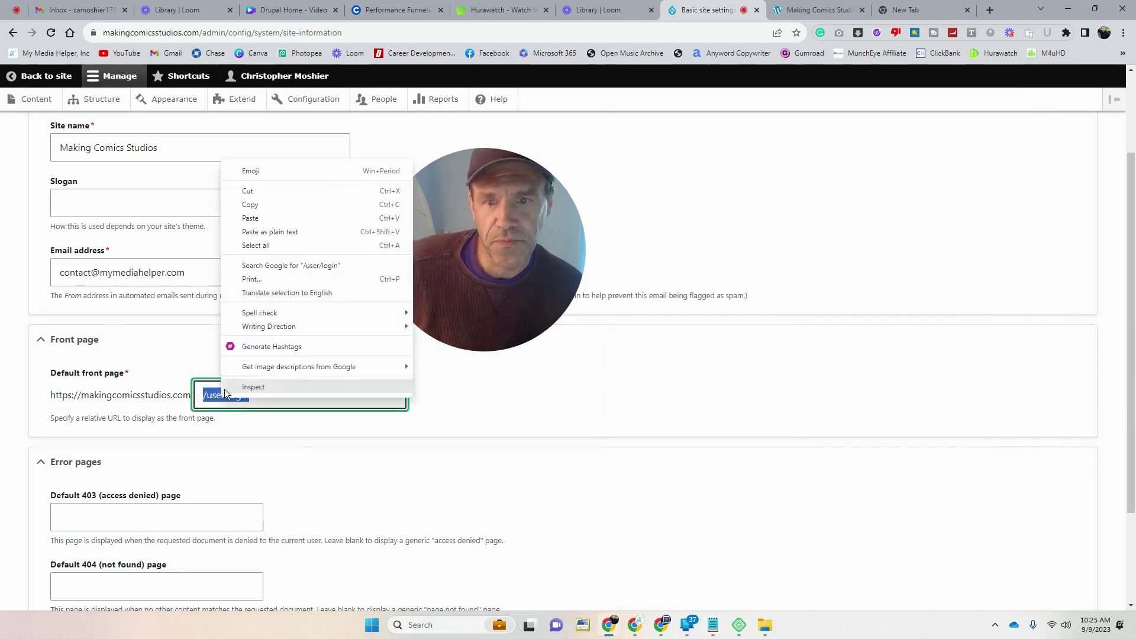
{"action": "left_click", "coordinate": [272, 216]}
{"action": "scroll", "coordinate": [279, 478], "scroll_direction": "down", "scroll_amount": 2}
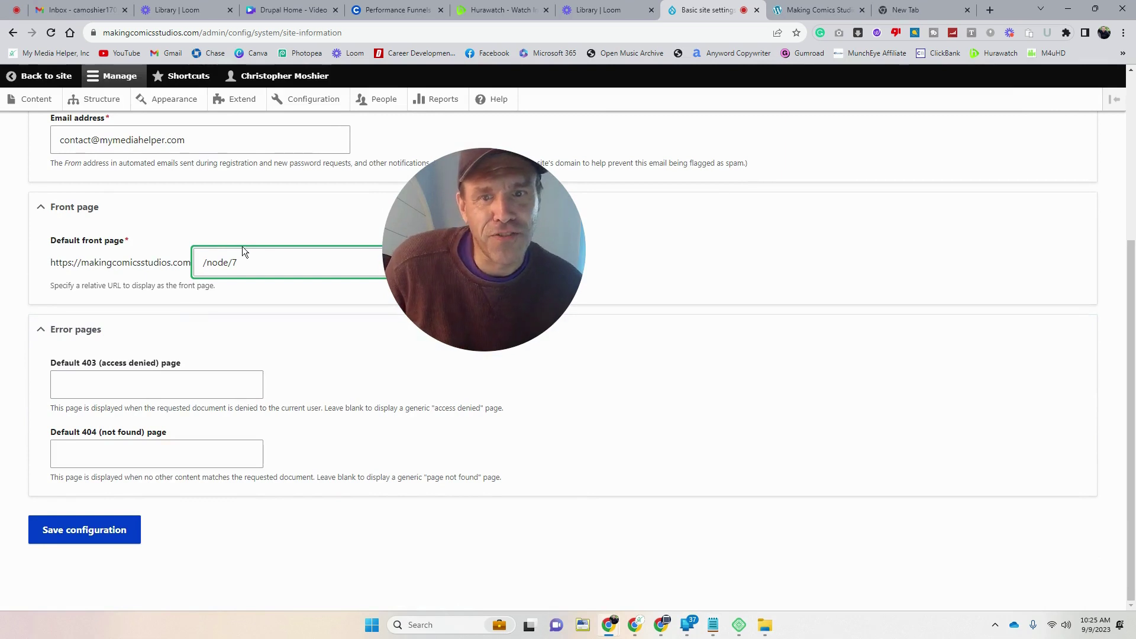
{"action": "left_click", "coordinate": [67, 533]}
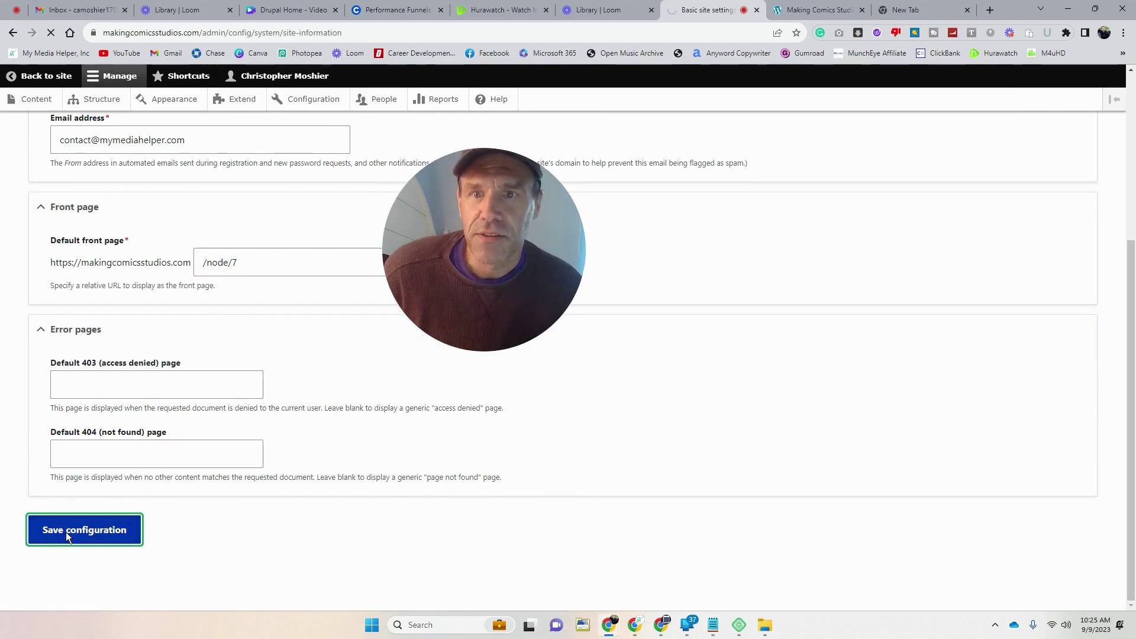
- Enter 'We Make Comics' as the site slogan and save the configuration
{"action": "scroll", "coordinate": [106, 503], "scroll_direction": "down", "scroll_amount": 1}
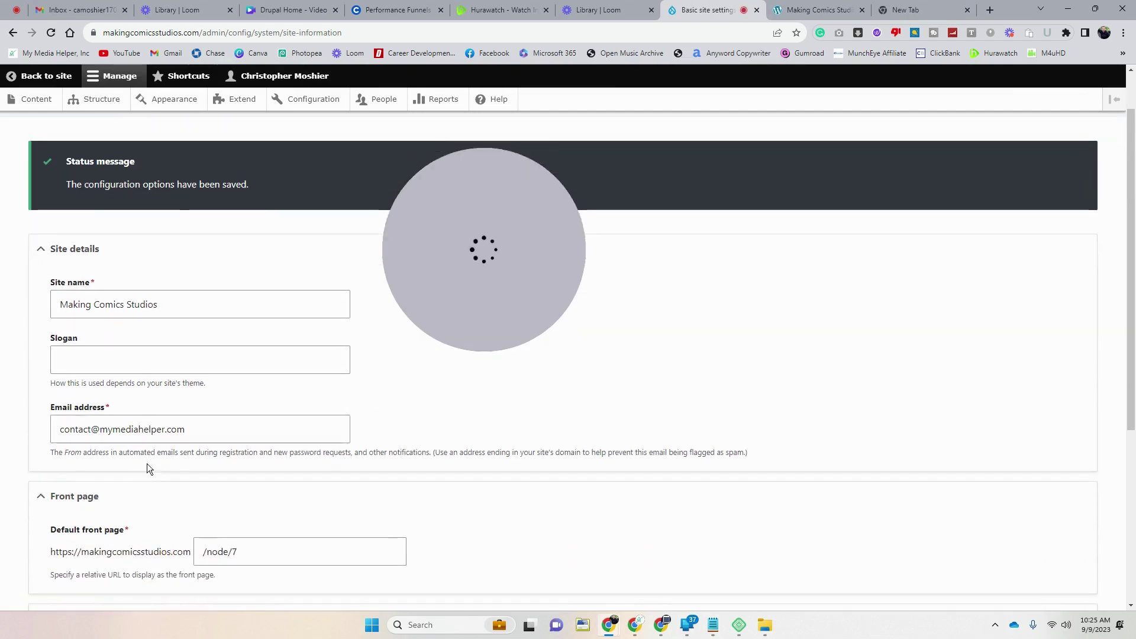
{"action": "left_click", "coordinate": [140, 367]}
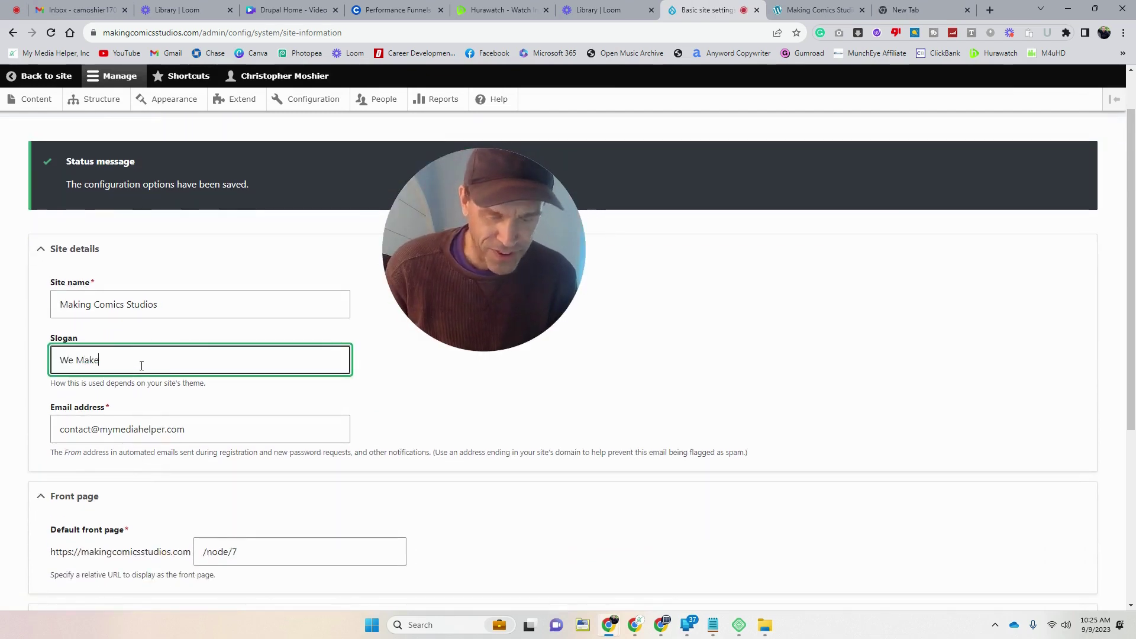
{"action": "type", "text": "We Make "}
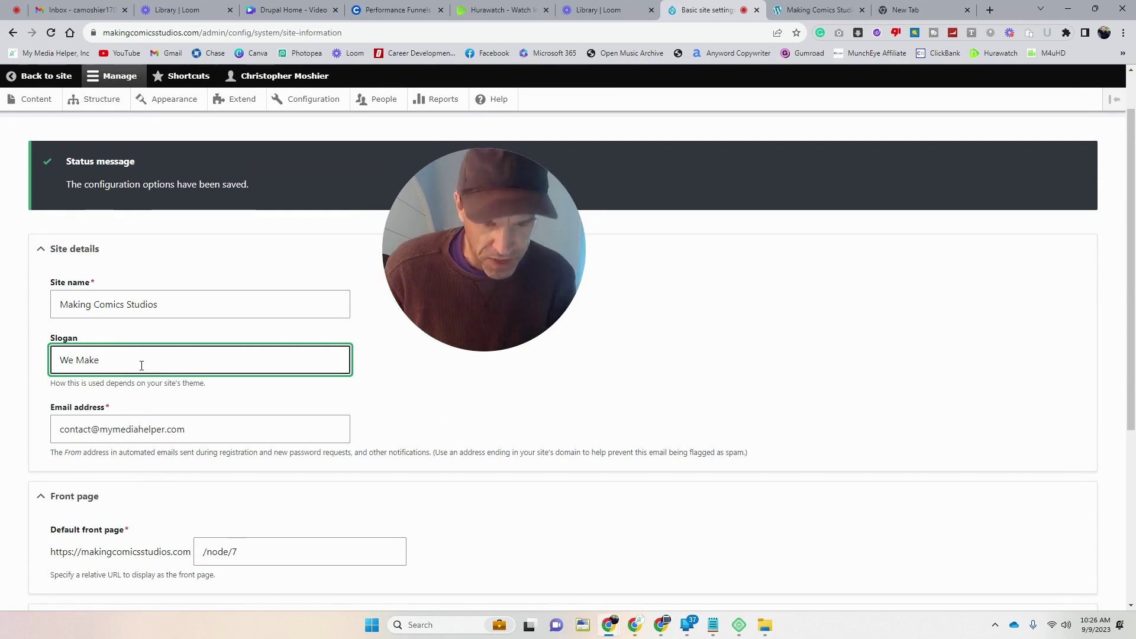
{"action": "type", "text": "Comics"}
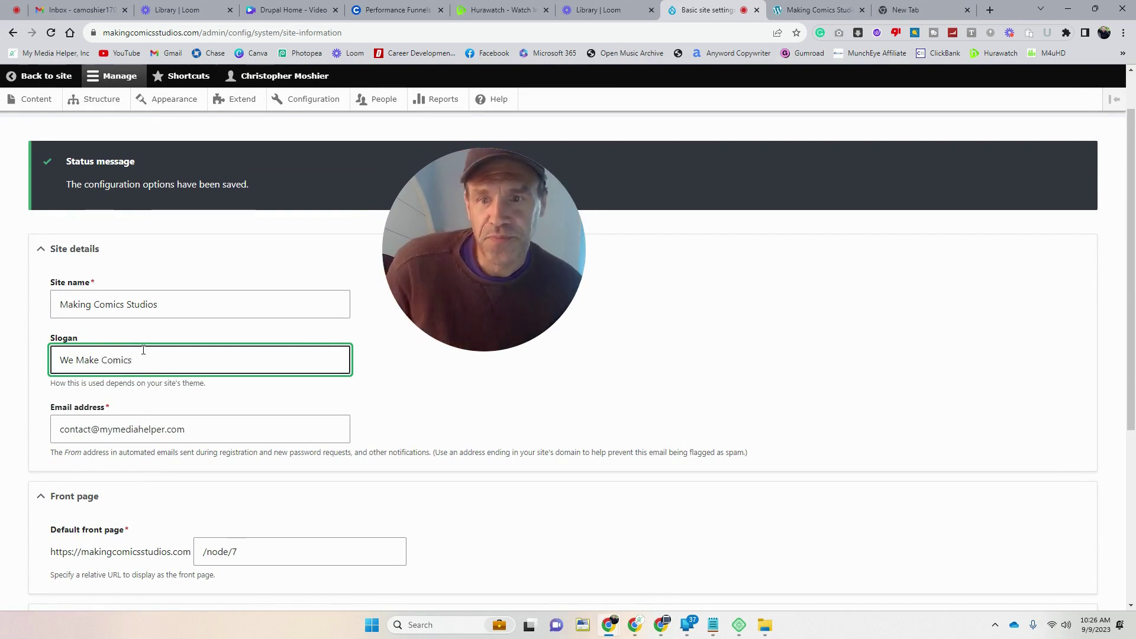
{"action": "scroll", "coordinate": [143, 349], "scroll_direction": "down", "scroll_amount": 2}
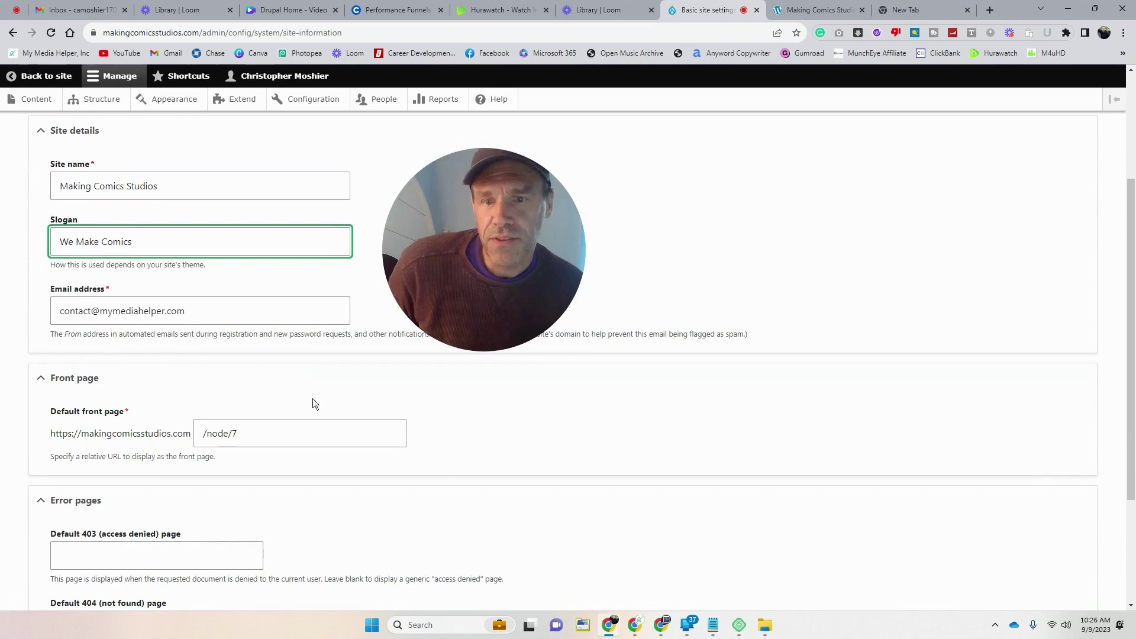
{"action": "scroll", "coordinate": [313, 399], "scroll_direction": "down", "scroll_amount": 2}
{"action": "scroll", "coordinate": [312, 399], "scroll_direction": "up", "scroll_amount": 1}
{"action": "scroll", "coordinate": [267, 394], "scroll_direction": "down", "scroll_amount": 2}
{"action": "left_click", "coordinate": [49, 519]}
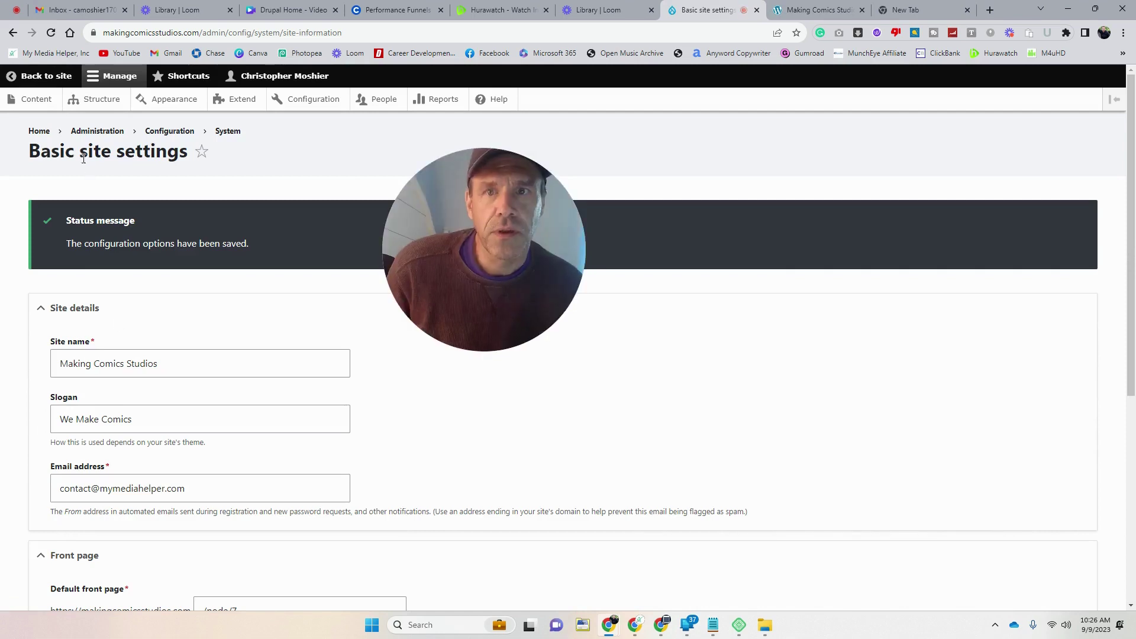
- Open the site's front page in a new tab to check it, then return to the admin tab
{"action": "right_click", "coordinate": [49, 79]}
{"action": "left_click", "coordinate": [101, 86]}
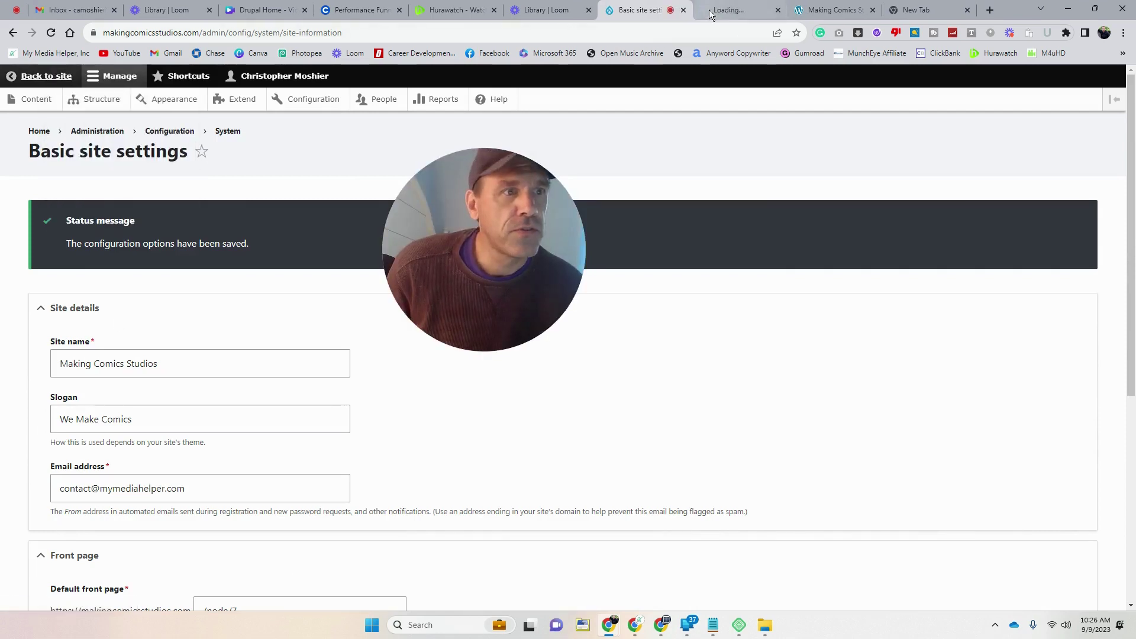
{"action": "left_click", "coordinate": [731, 10]}
{"action": "scroll", "coordinate": [754, 232], "scroll_direction": "down", "scroll_amount": 1}
{"action": "scroll", "coordinate": [733, 248], "scroll_direction": "up", "scroll_amount": 1}
{"action": "left_click_drag", "start_coordinate": [439, 274], "coordinate": [510, 355]}
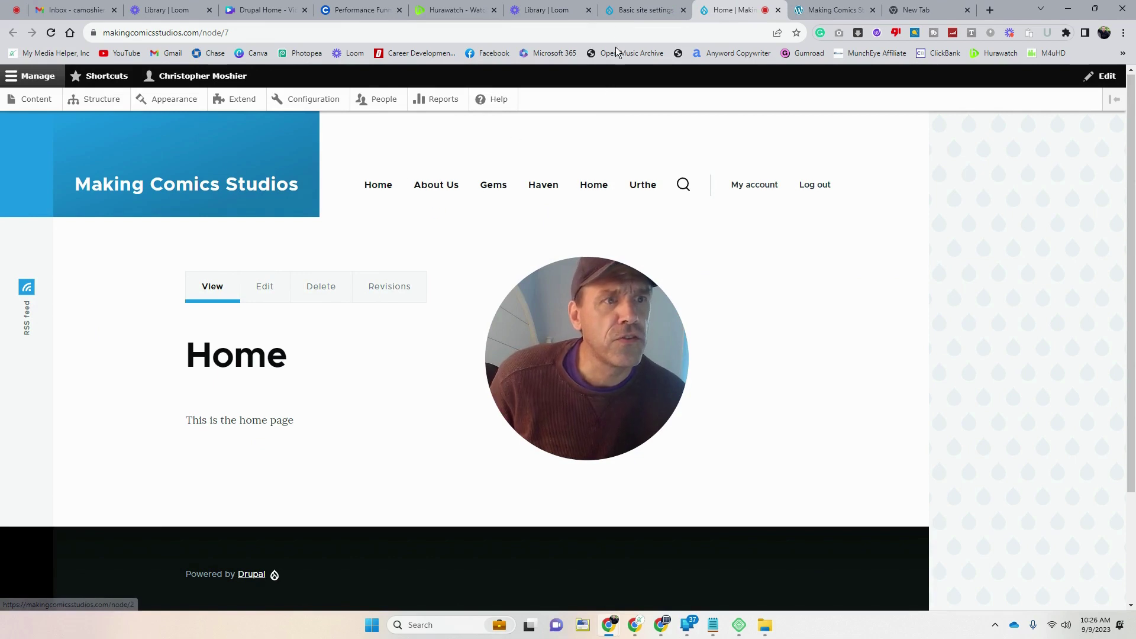
{"action": "left_click", "coordinate": [629, 11]}
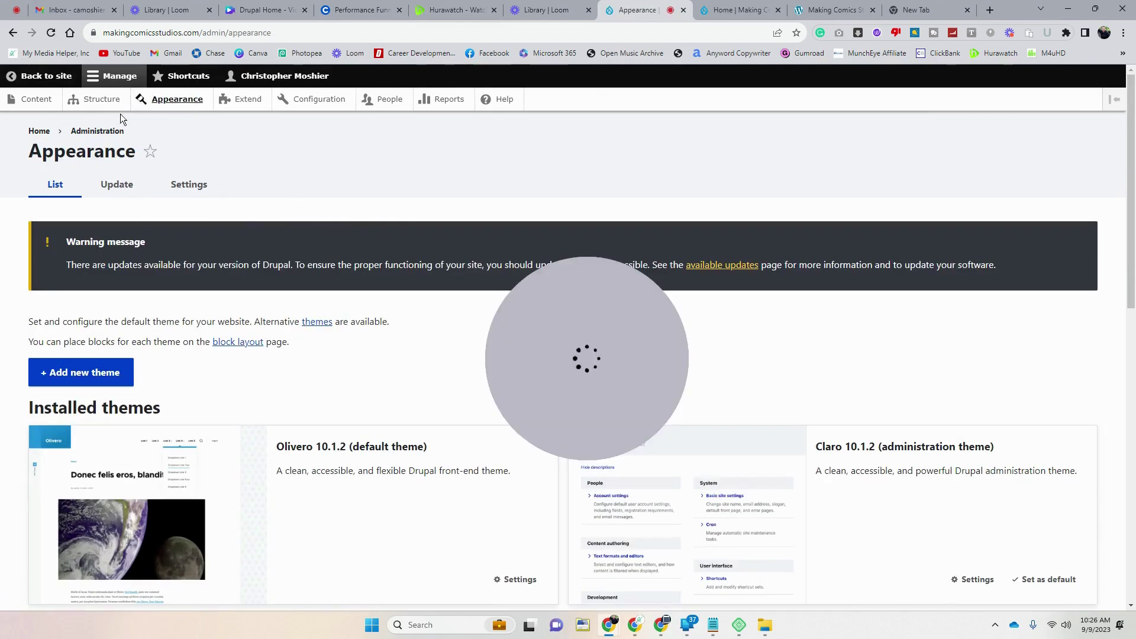
- Open the Main navigation menu for editing from Structure > Menus
{"action": "left_click", "coordinate": [95, 102]}
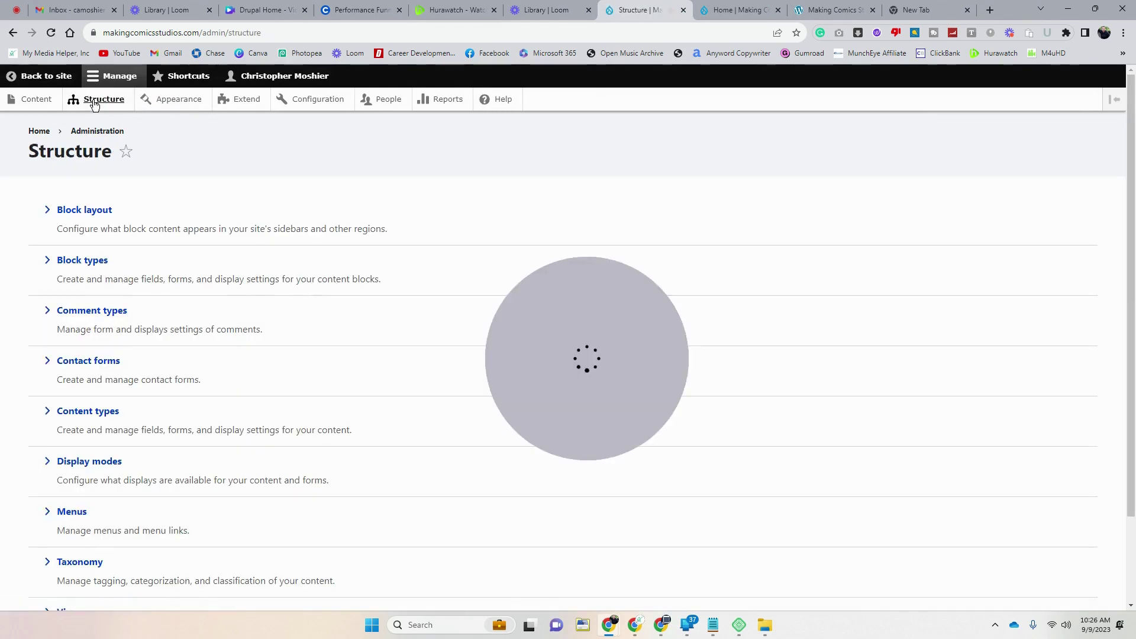
{"action": "left_click", "coordinate": [75, 512]}
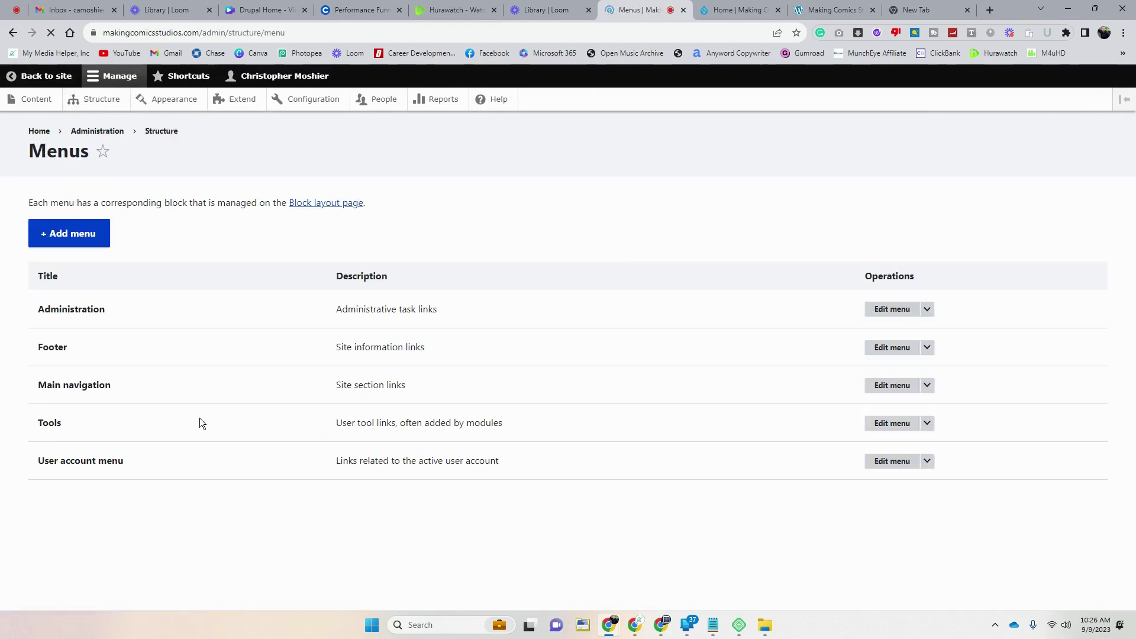
{"action": "left_click_drag", "start_coordinate": [555, 390], "coordinate": [432, 247]}
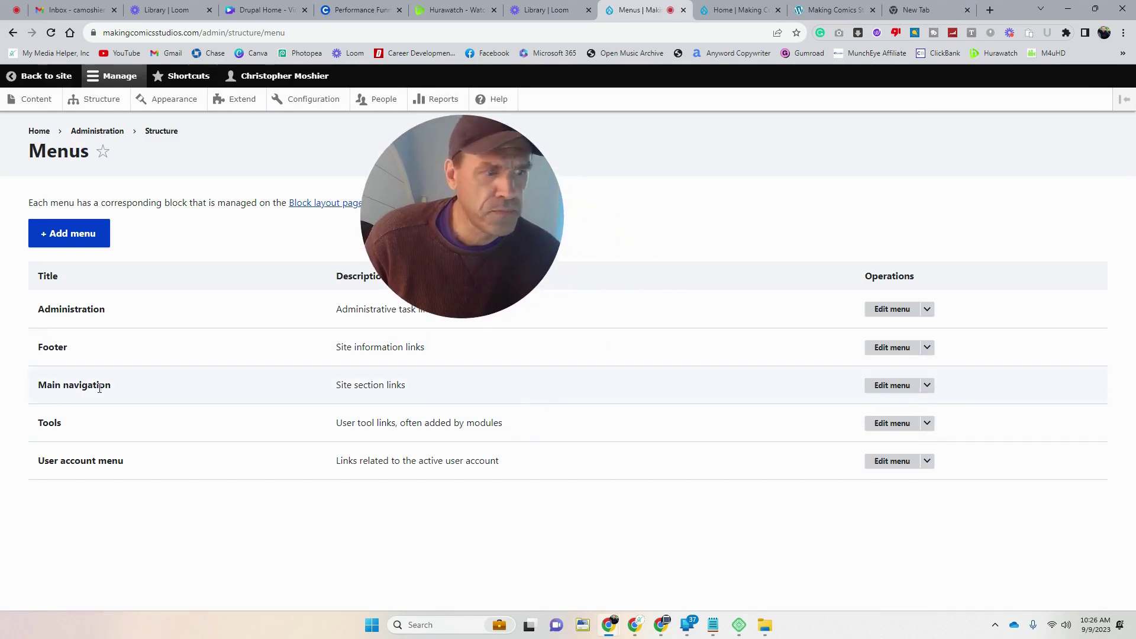
{"action": "left_click", "coordinate": [886, 387]}
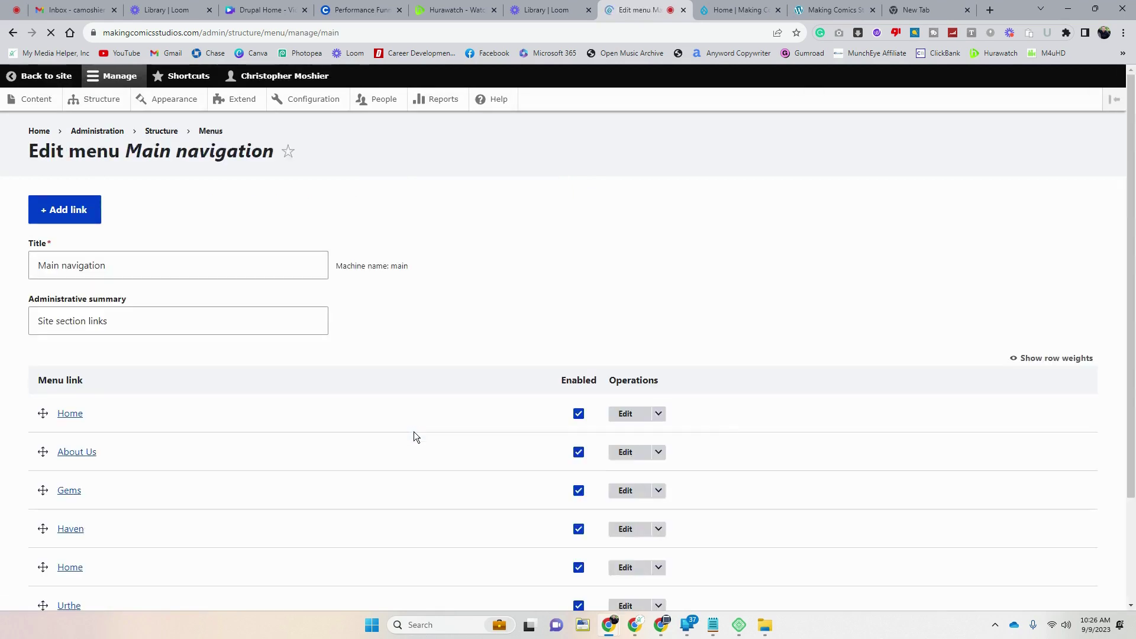
- Nest the second Home link under the first Home and save the menu
{"action": "scroll", "coordinate": [414, 437], "scroll_direction": "down", "scroll_amount": 2}
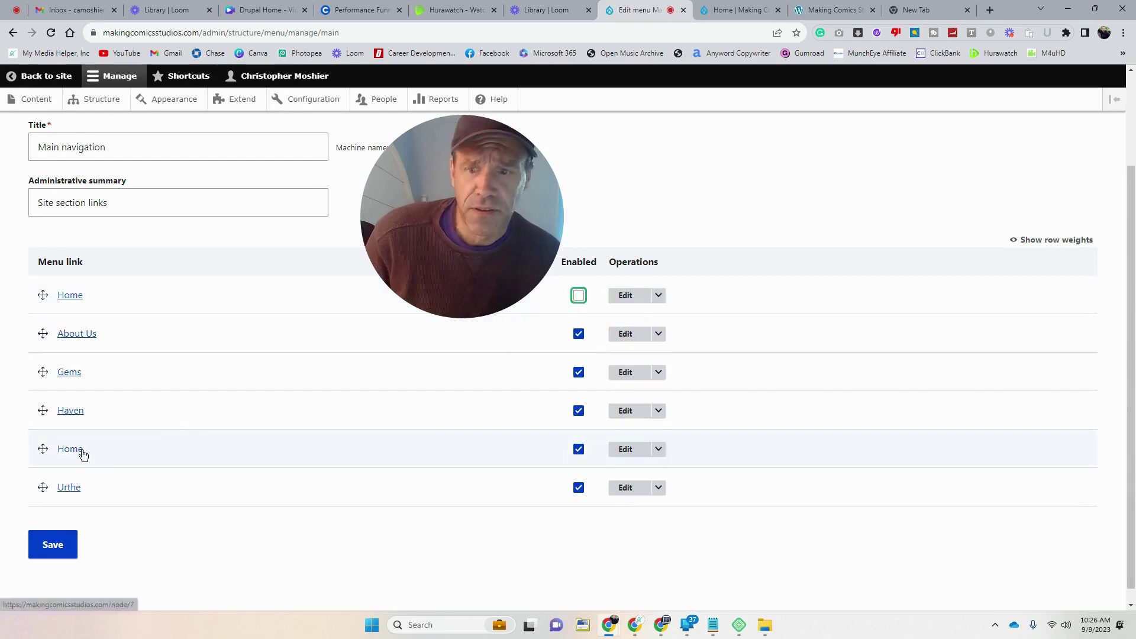
{"action": "left_click_drag", "start_coordinate": [41, 450], "coordinate": [52, 343]}
{"action": "scroll", "coordinate": [95, 497], "scroll_direction": "down", "scroll_amount": 2}
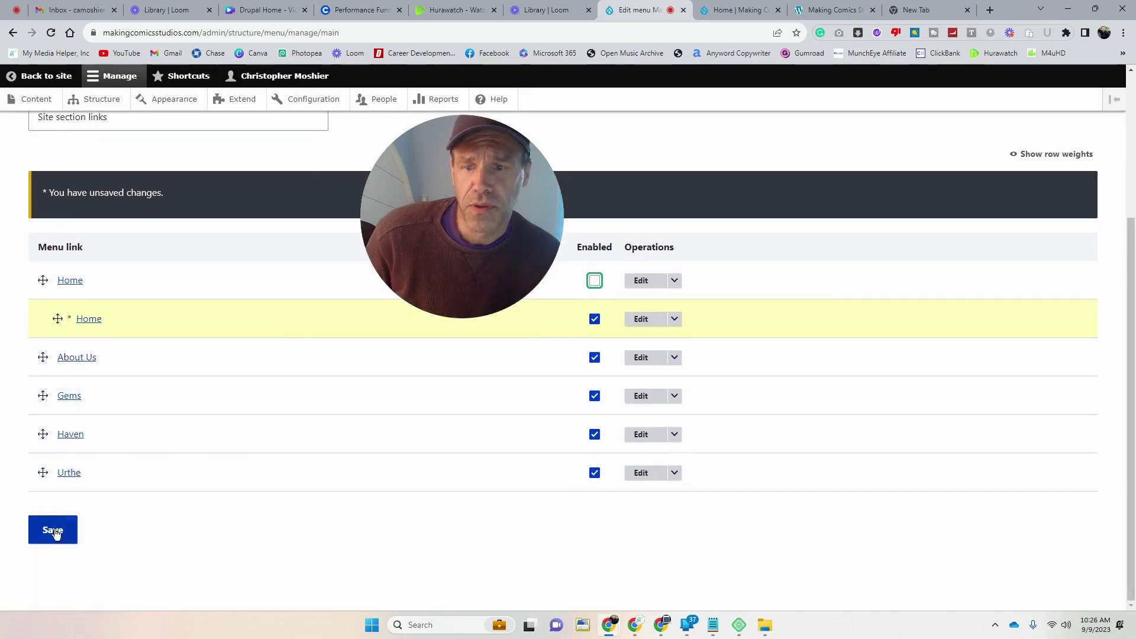
{"action": "left_click", "coordinate": [53, 538]}
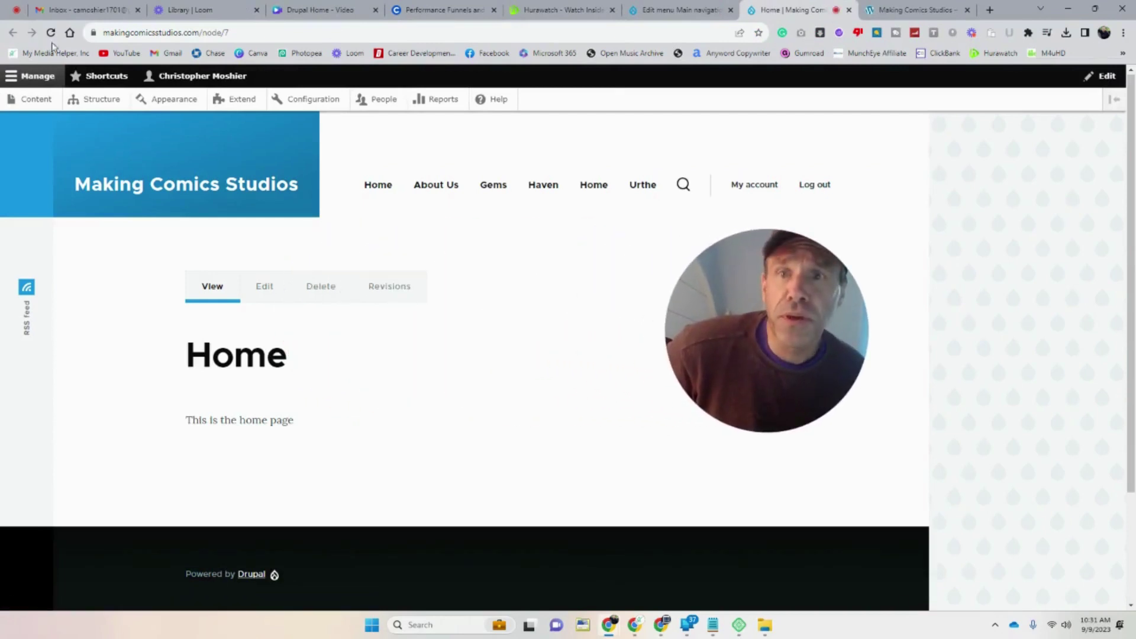
- Reload the Home page to check its menu, then return to the Main navigation editor
{"action": "left_click", "coordinate": [52, 32]}
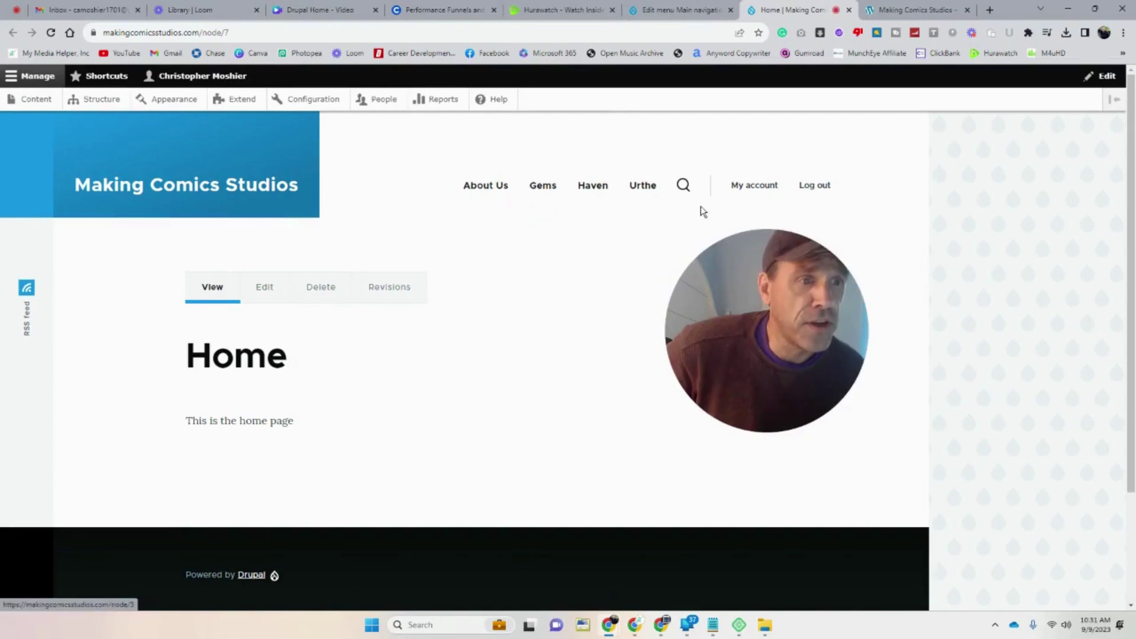
{"action": "left_click", "coordinate": [663, 12]}
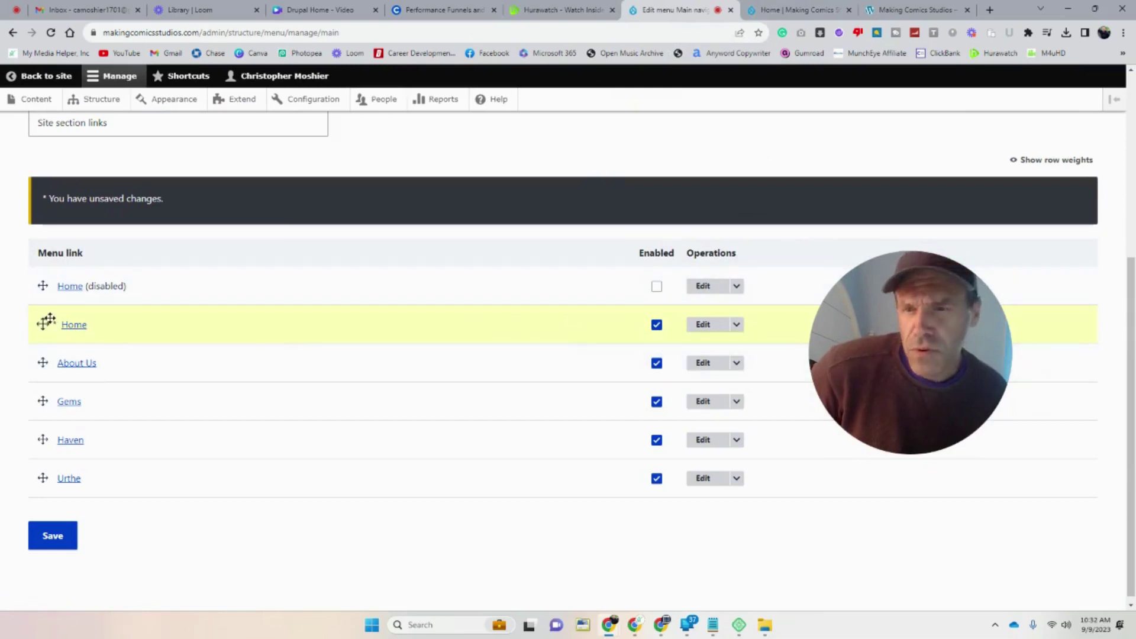
- Move the second Home link out to top level, save, and view the Home page menu
{"action": "left_click_drag", "start_coordinate": [47, 321], "coordinate": [76, 292]}
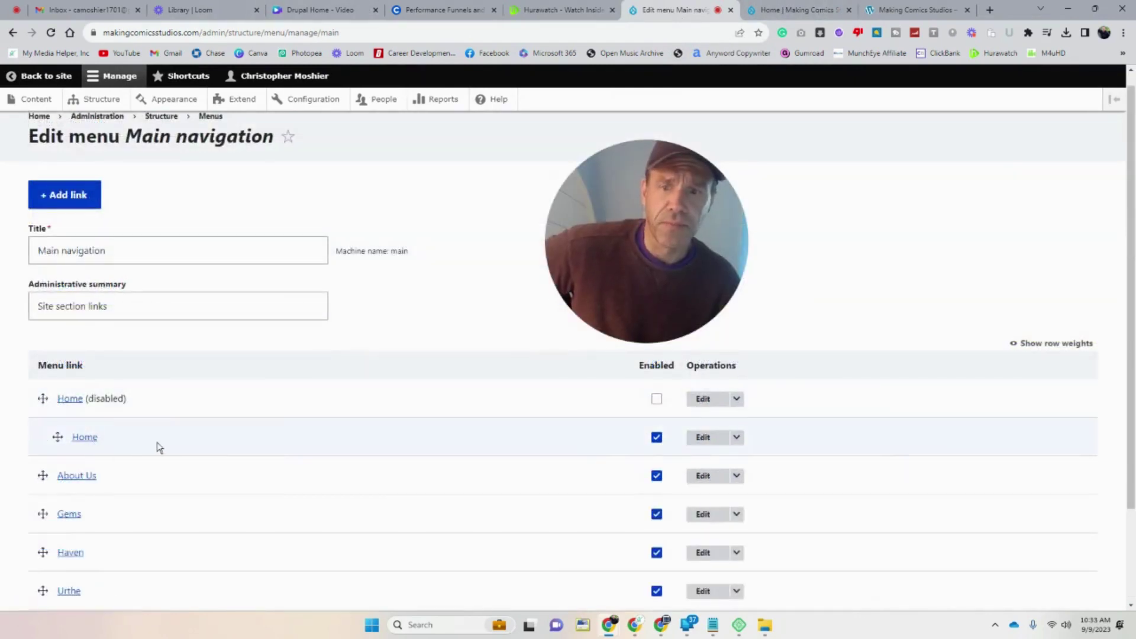
{"action": "scroll", "coordinate": [124, 451], "scroll_direction": "down", "scroll_amount": 1}
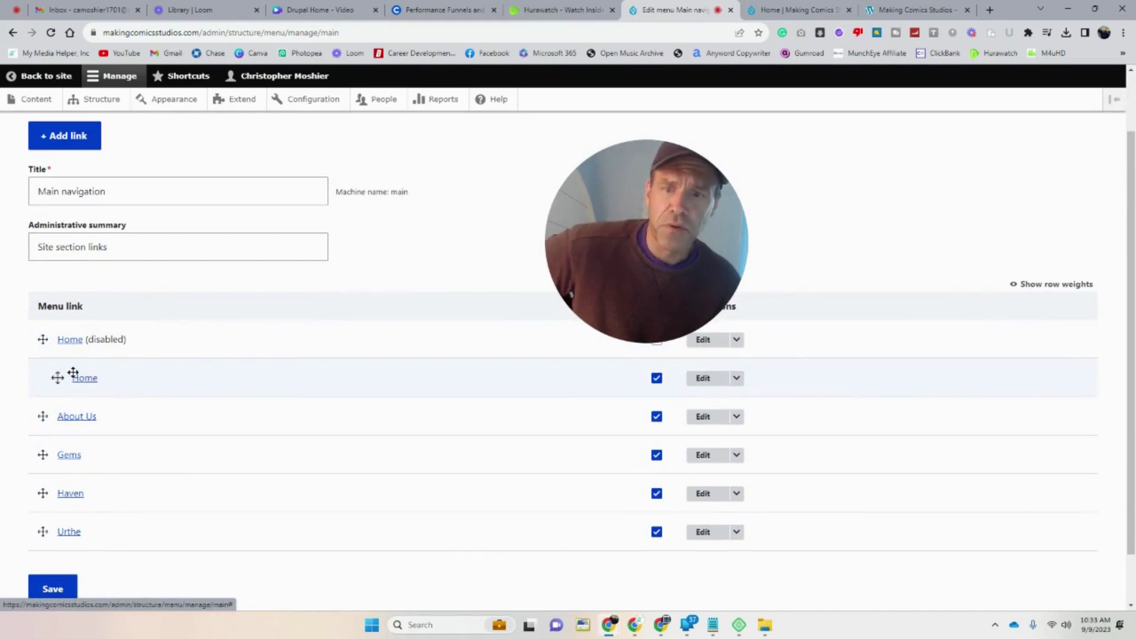
{"action": "left_click_drag", "start_coordinate": [73, 369], "coordinate": [53, 378]}
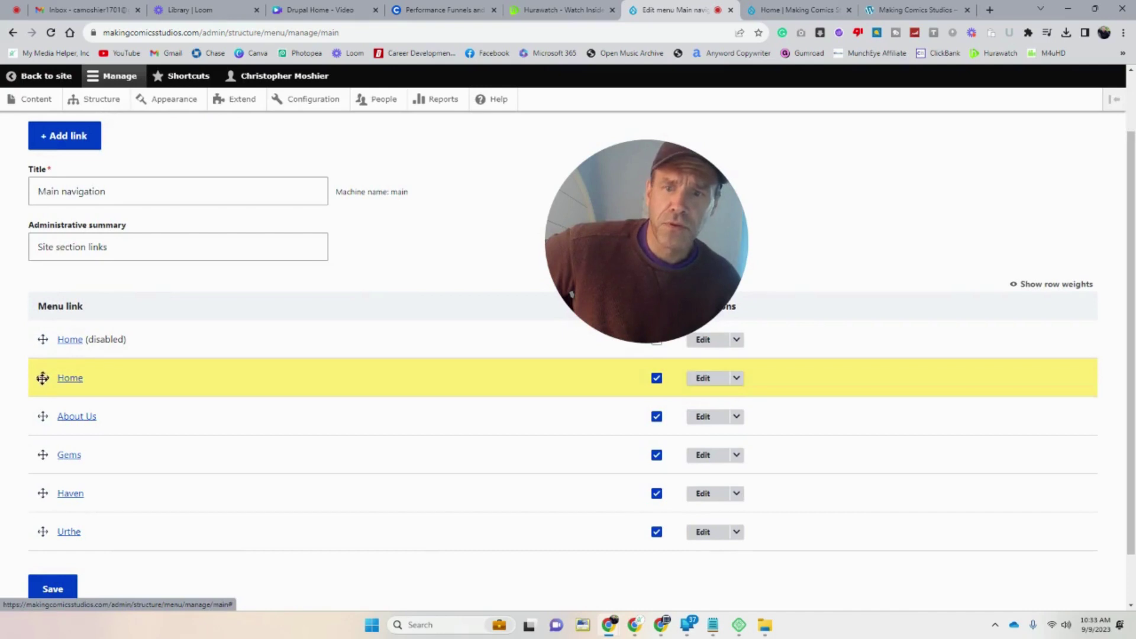
{"action": "scroll", "coordinate": [42, 426], "scroll_direction": "down", "scroll_amount": 2}
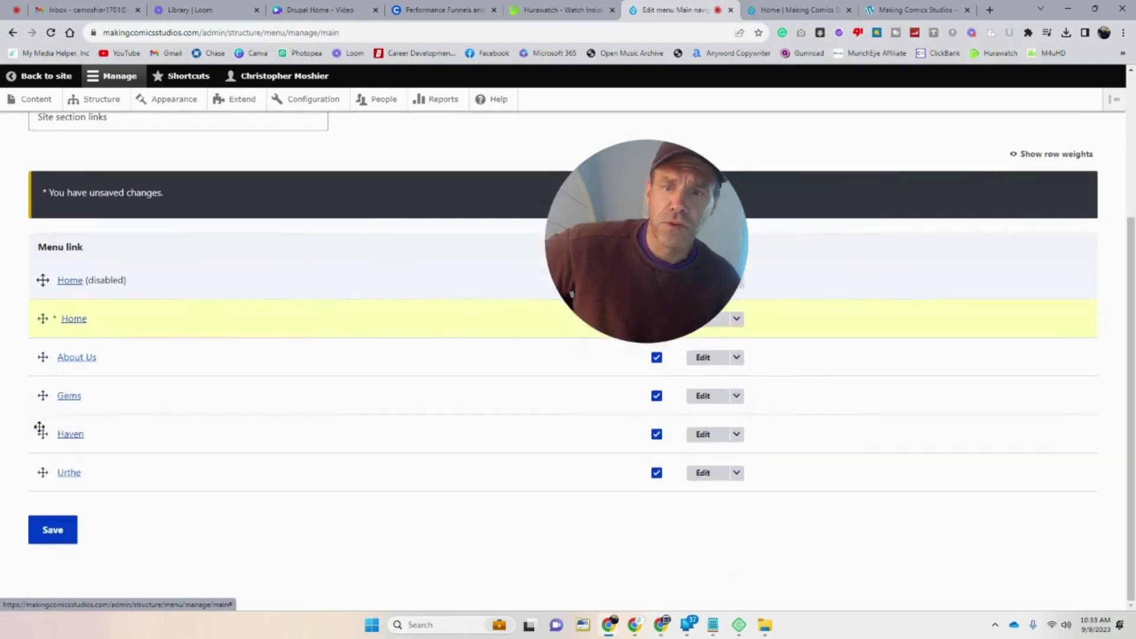
{"action": "left_click", "coordinate": [50, 541]}
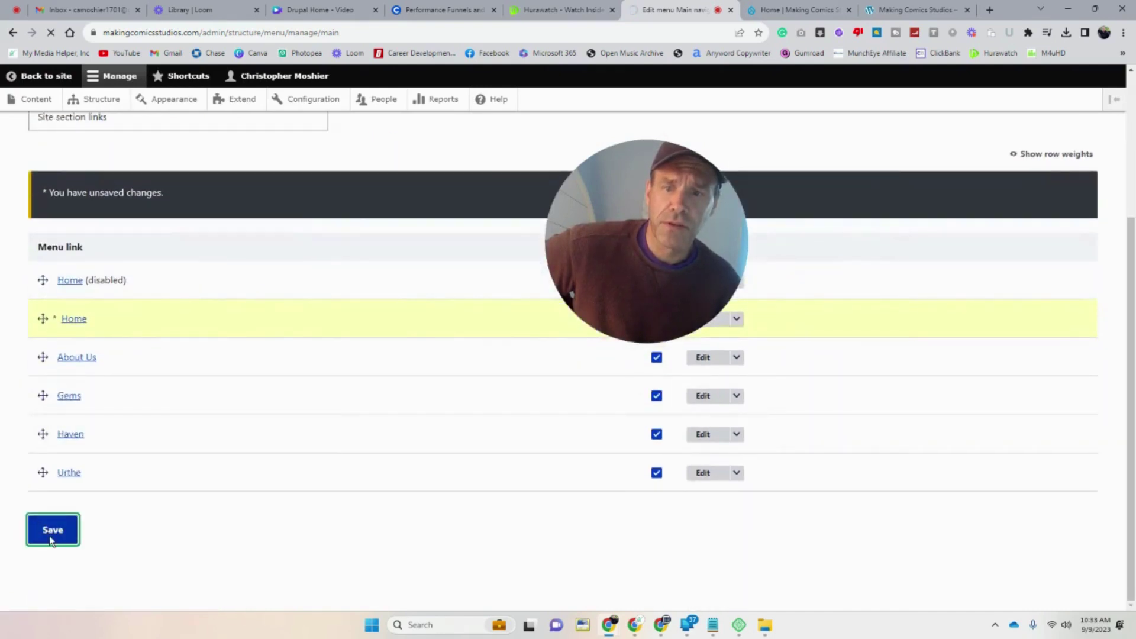
{"action": "scroll", "coordinate": [126, 482], "scroll_direction": "down", "scroll_amount": 3}
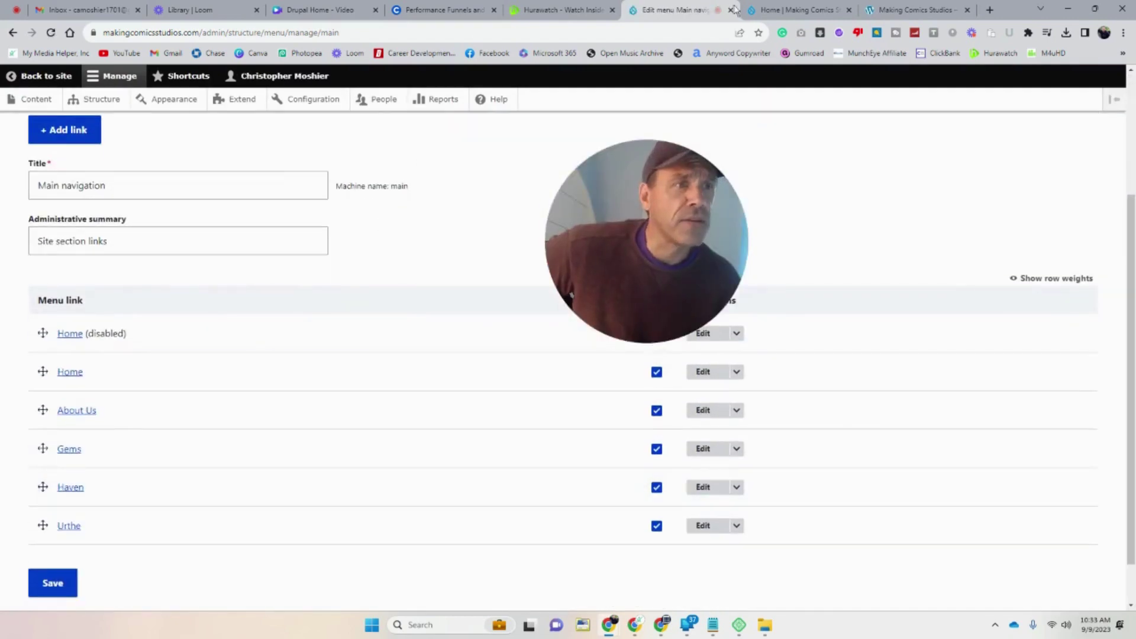
{"action": "left_click", "coordinate": [769, 10]}
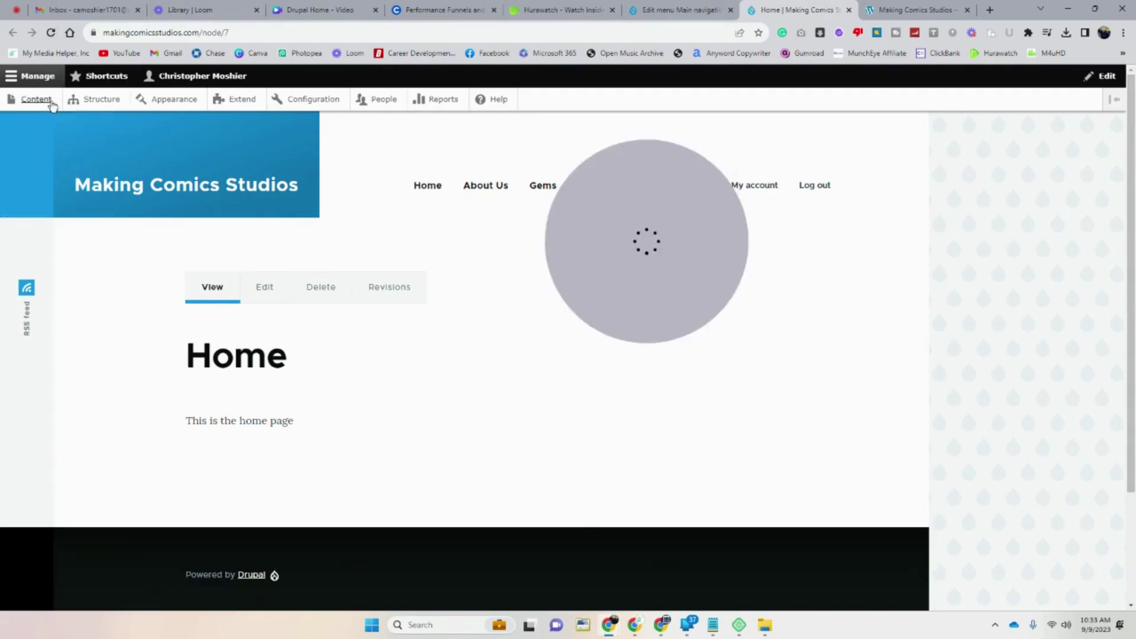
- Nest Gems and Haven under About Us and preview the menu on the reloaded Home page
{"action": "left_click", "coordinate": [647, 11]}
{"action": "scroll", "coordinate": [251, 275], "scroll_direction": "down", "scroll_amount": 1}
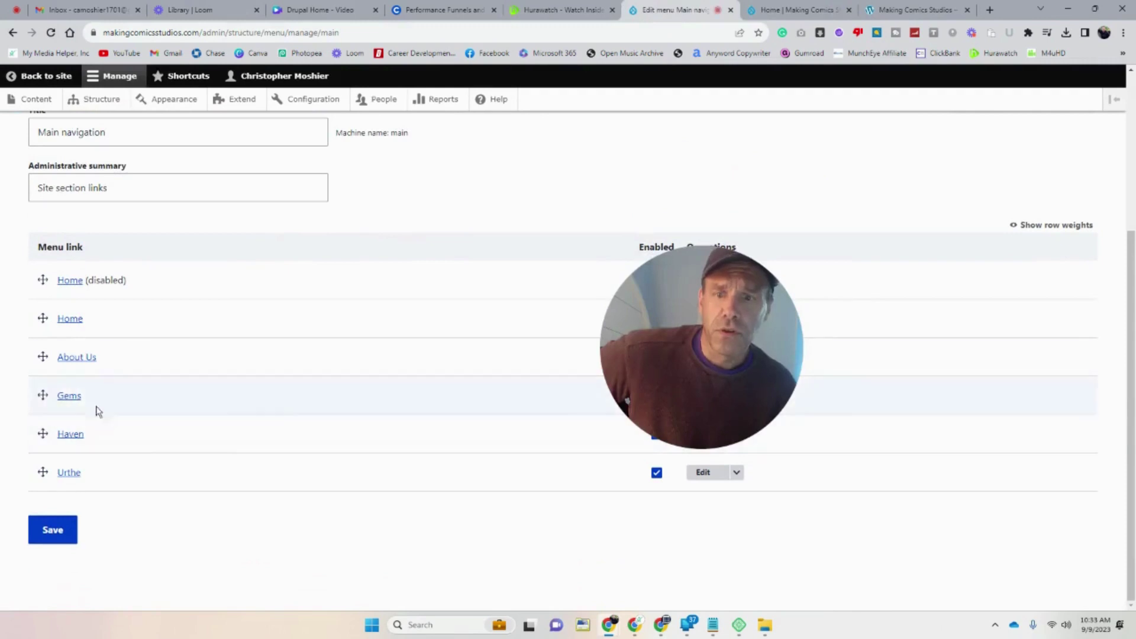
{"action": "left_click_drag", "start_coordinate": [45, 394], "coordinate": [56, 466]}
{"action": "left_click_drag", "start_coordinate": [43, 506], "coordinate": [58, 472]}
{"action": "scroll", "coordinate": [43, 521], "scroll_direction": "down", "scroll_amount": 1}
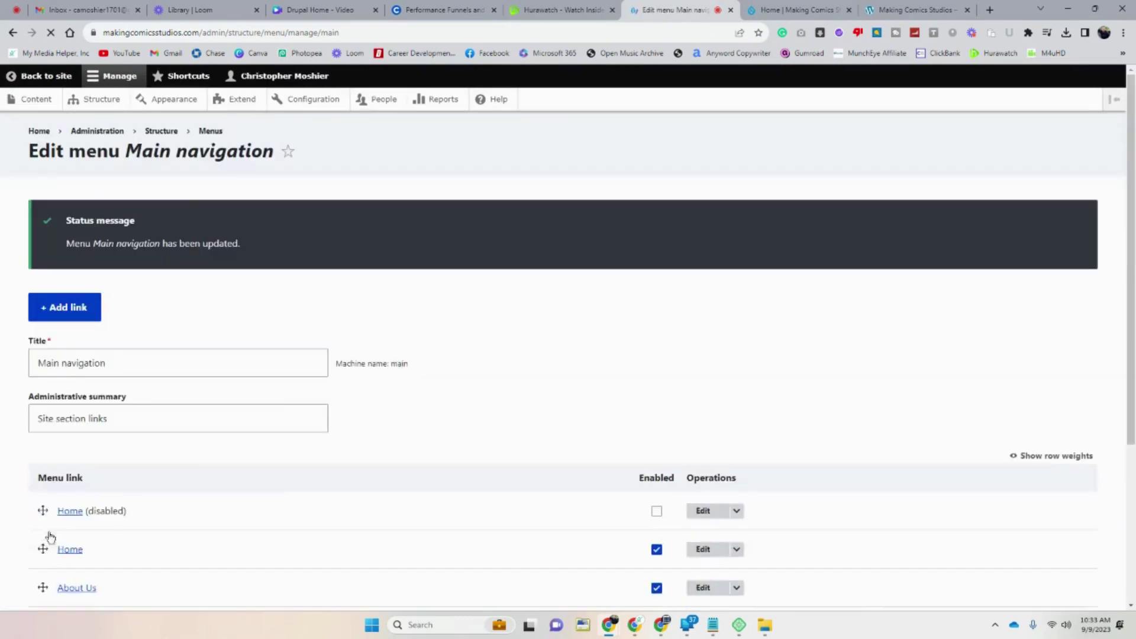
{"action": "scroll", "coordinate": [103, 522], "scroll_direction": "down", "scroll_amount": 4}
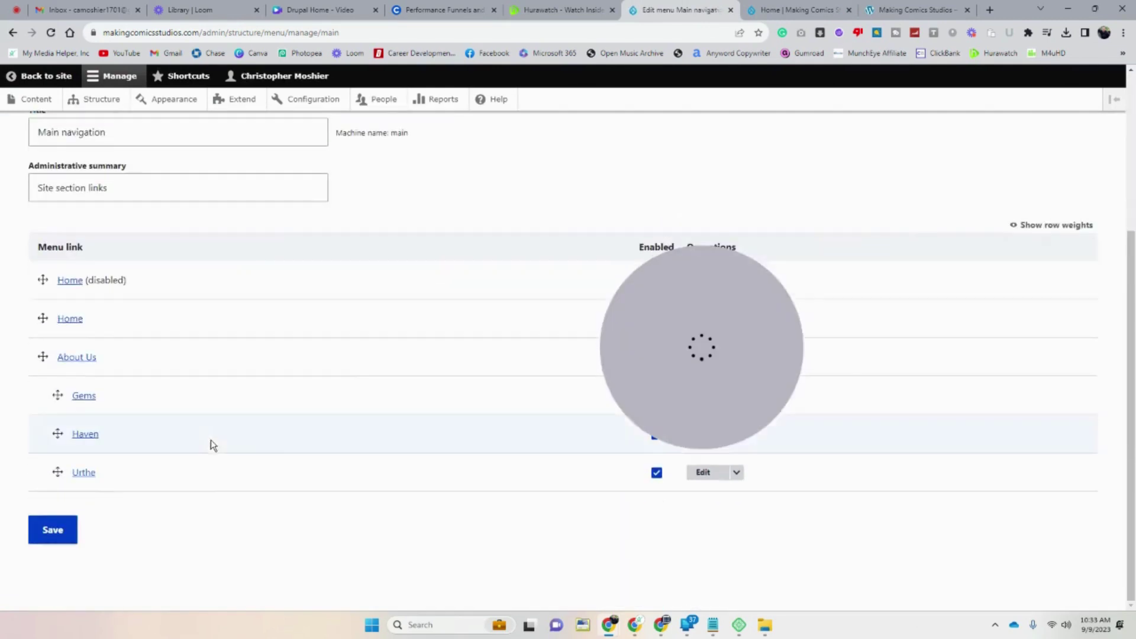
{"action": "left_click", "coordinate": [773, 9]}
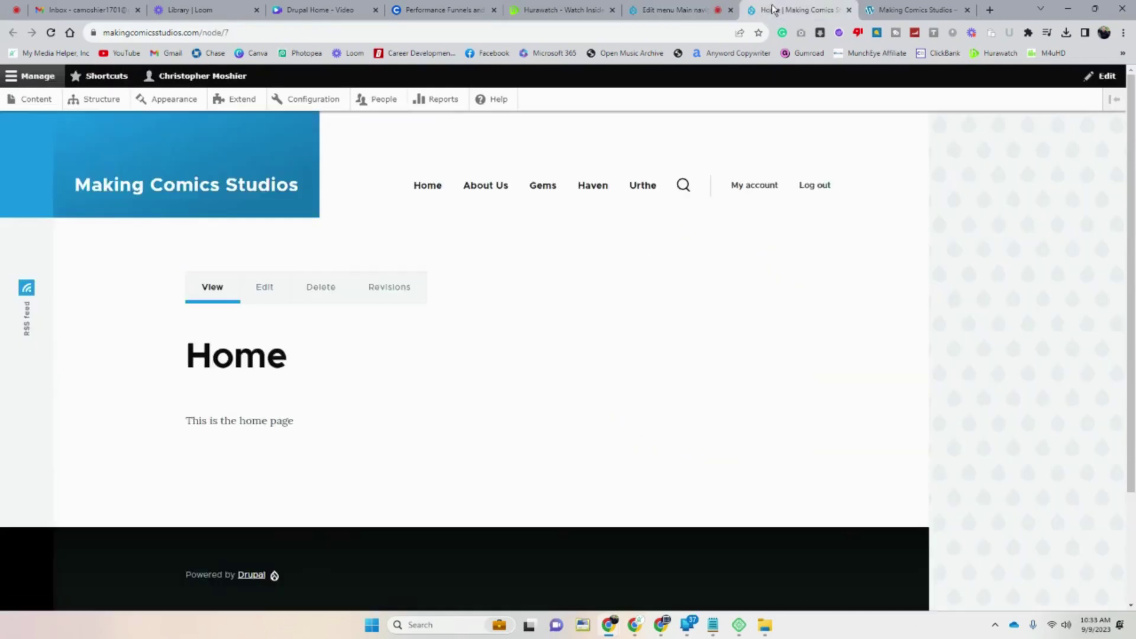
{"action": "left_click", "coordinate": [52, 33]}
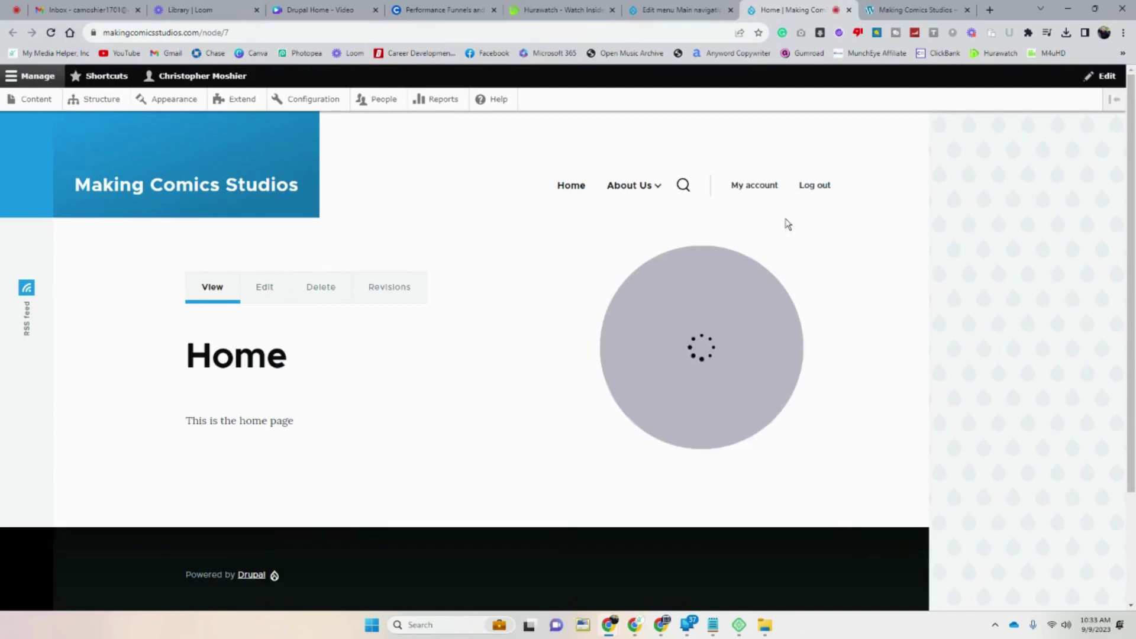
{"action": "left_click_drag", "start_coordinate": [678, 336], "coordinate": [340, 373]}
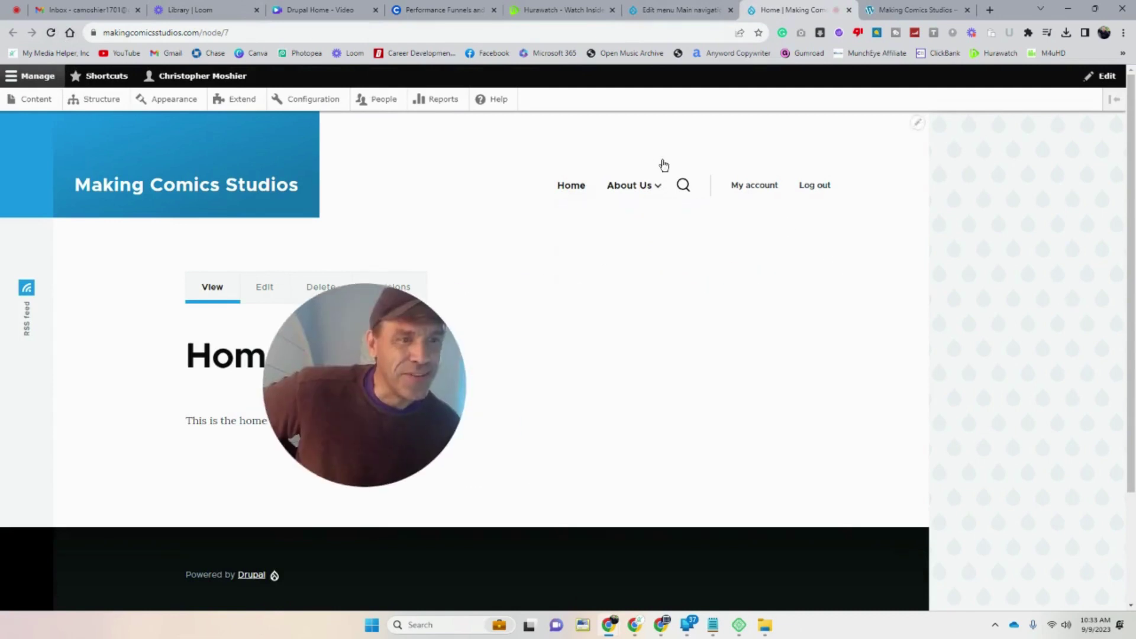
- Nest Haven and Urthe under Gems, save, and reload the Home page to check the dropdown
{"action": "left_click", "coordinate": [675, 10]}
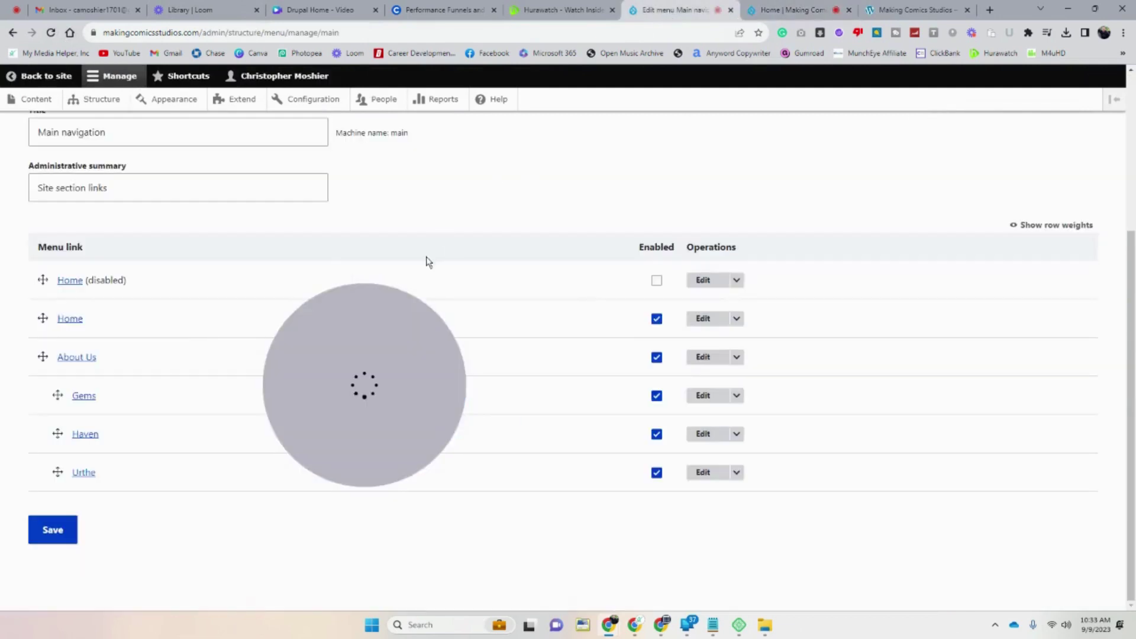
{"action": "left_click_drag", "start_coordinate": [58, 434], "coordinate": [73, 435]}
{"action": "left_click_drag", "start_coordinate": [56, 543], "coordinate": [73, 543]}
{"action": "scroll", "coordinate": [65, 533], "scroll_direction": "down", "scroll_amount": 1}
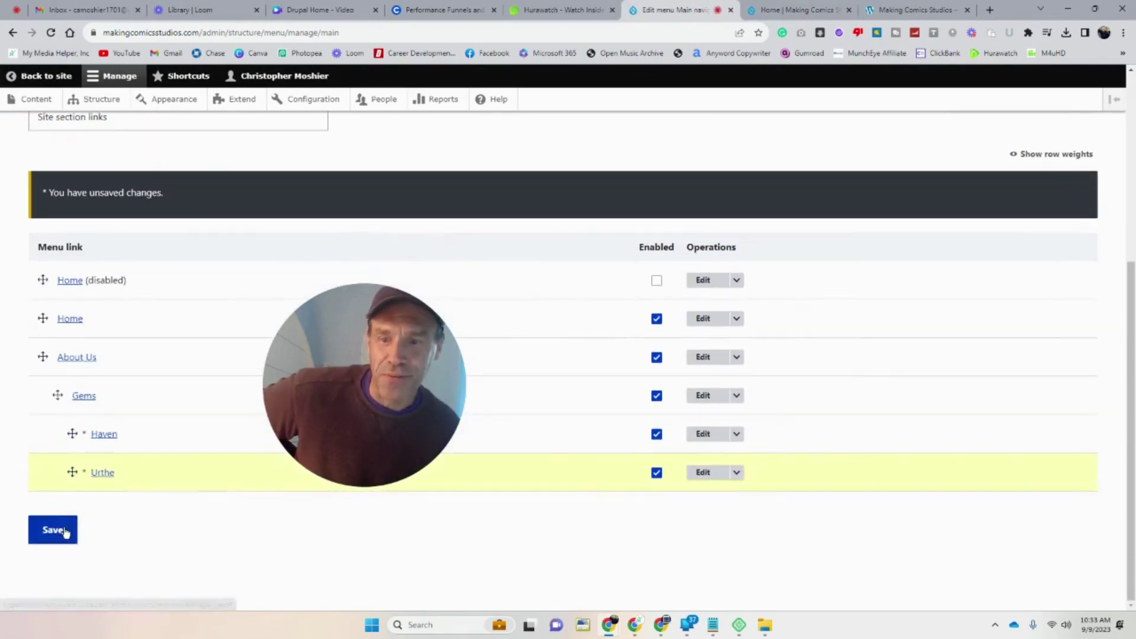
{"action": "left_click", "coordinate": [64, 531]}
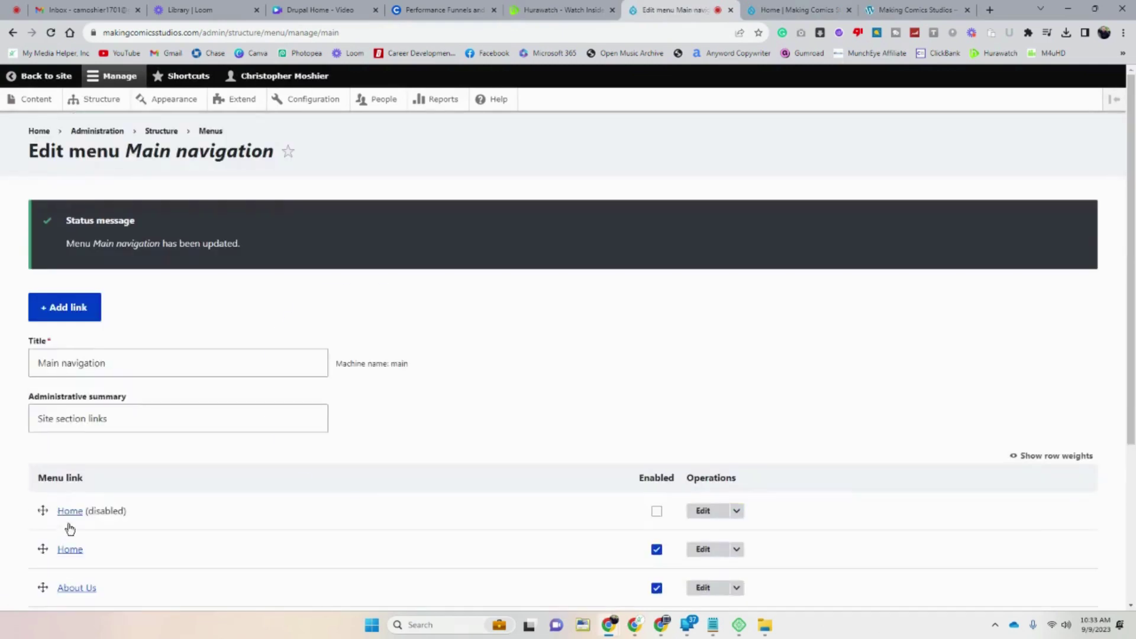
{"action": "key", "text": "ctrl+Tab"}
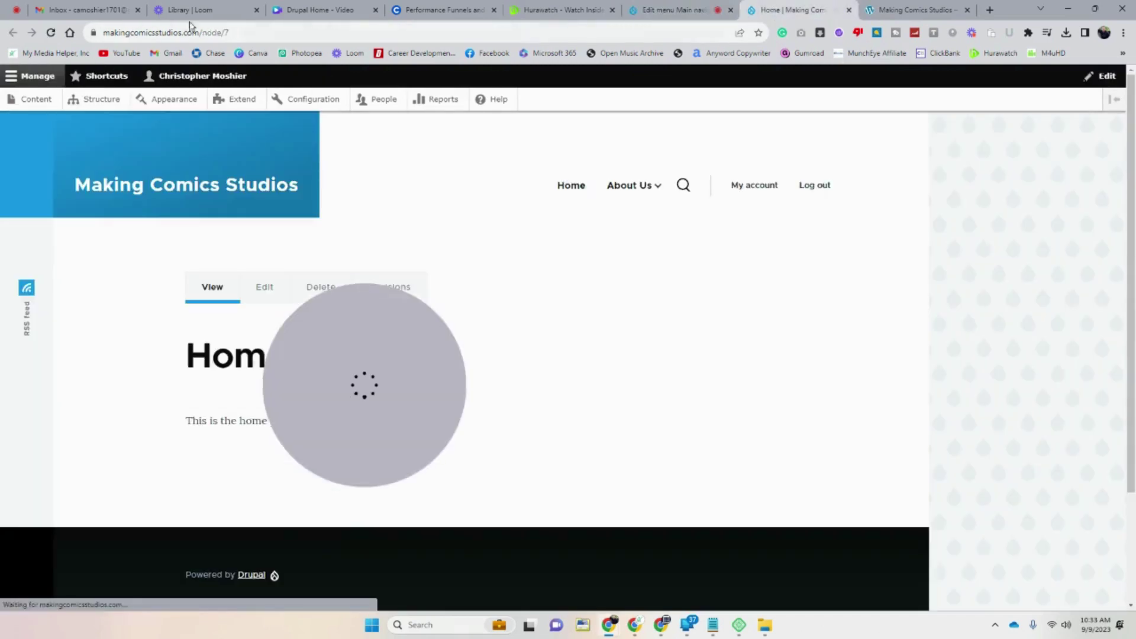
{"action": "left_click", "coordinate": [50, 34]}
{"action": "mouse_move", "coordinate": [637, 201]}
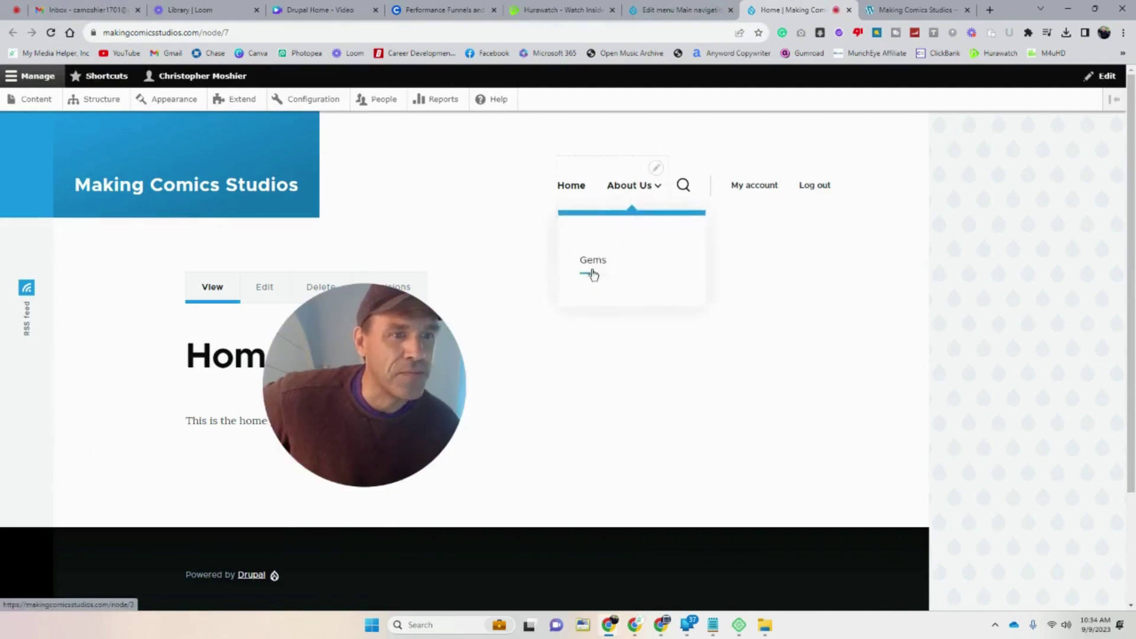
- Drag Gems, Haven and Urthe out to the top level of Main navigation
{"action": "left_click", "coordinate": [716, 16]}
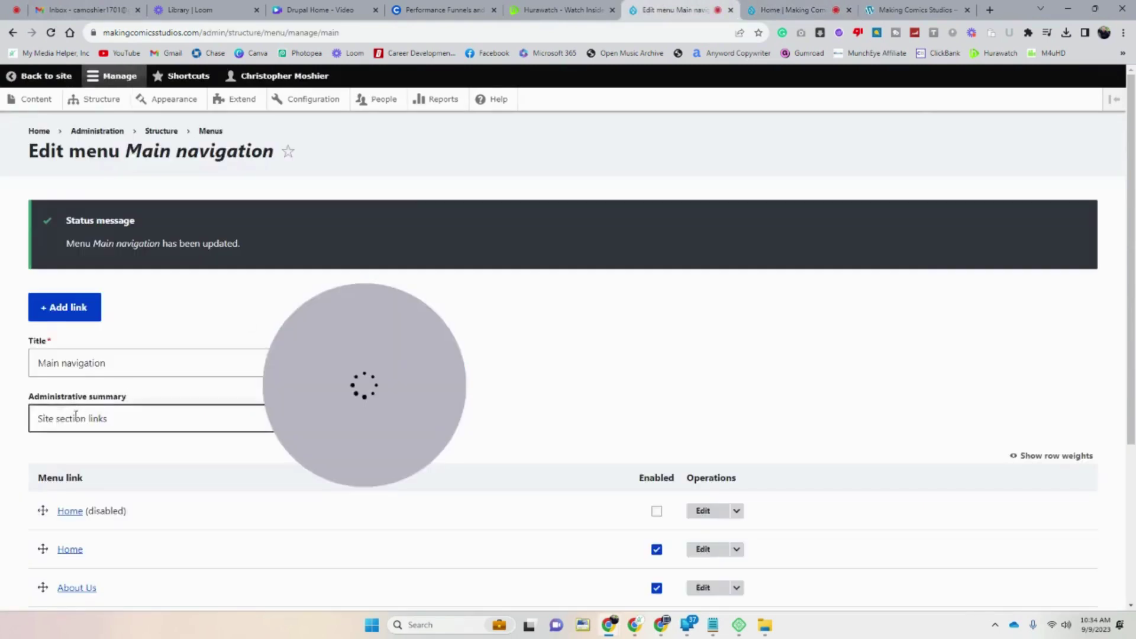
{"action": "scroll", "coordinate": [72, 385], "scroll_direction": "down", "scroll_amount": 4}
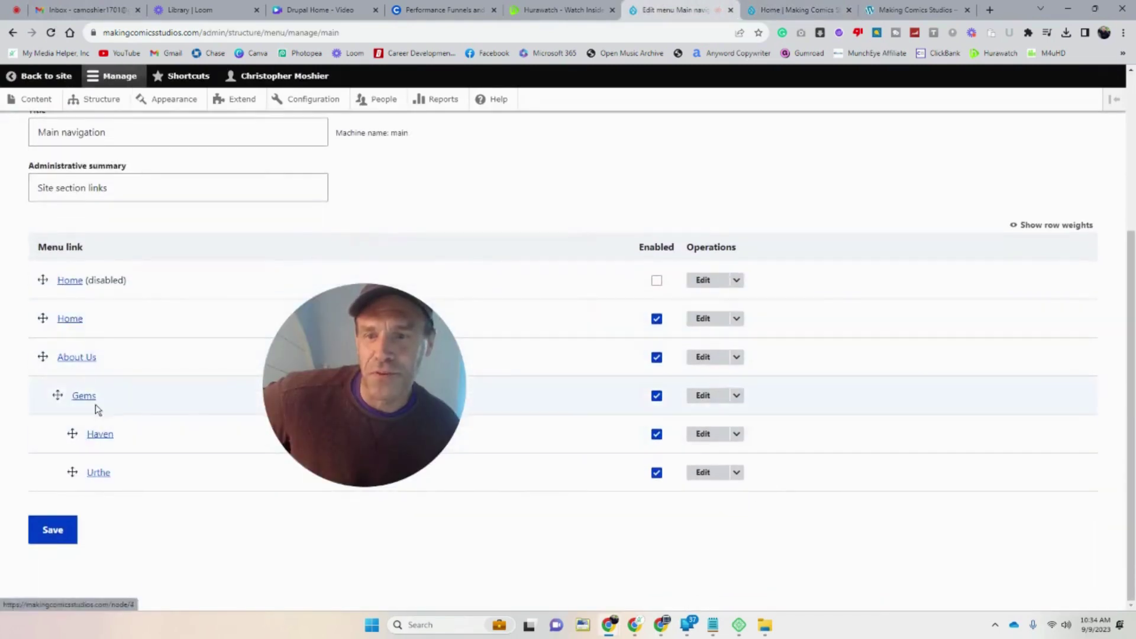
{"action": "left_click_drag", "start_coordinate": [58, 394], "coordinate": [43, 393]}
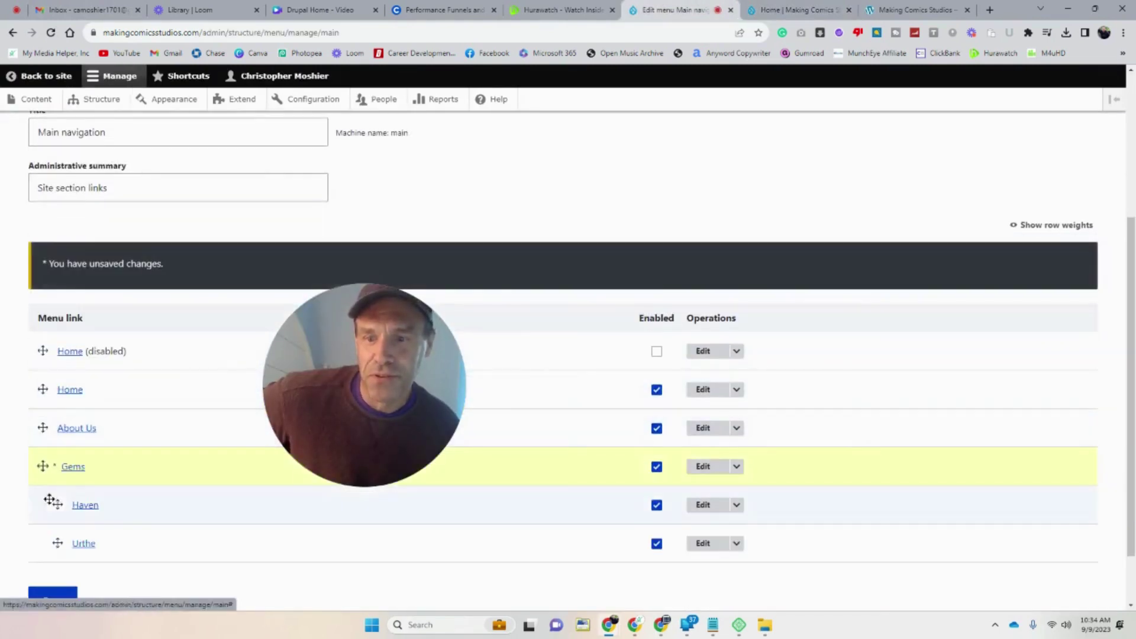
{"action": "left_click_drag", "start_coordinate": [57, 505], "coordinate": [39, 506]}
{"action": "scroll", "coordinate": [139, 565], "scroll_direction": "down", "scroll_amount": 1}
{"action": "left_click_drag", "start_coordinate": [100, 480], "coordinate": [86, 472]}
{"action": "left_click_drag", "start_coordinate": [57, 433], "coordinate": [41, 429]}
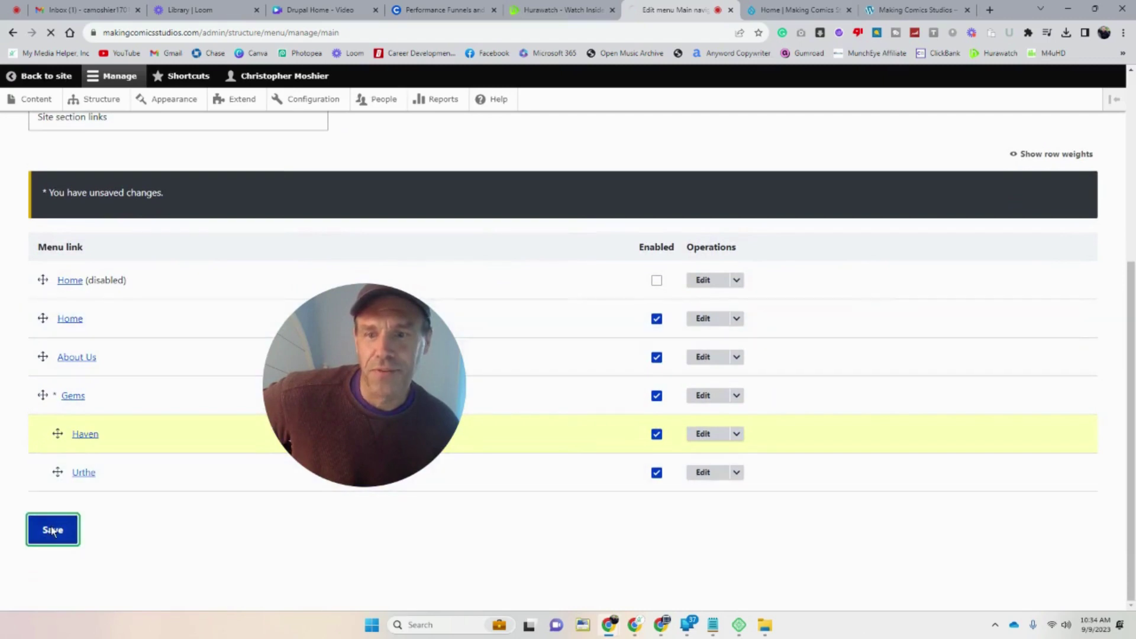
{"action": "scroll", "coordinate": [61, 492], "scroll_direction": "down", "scroll_amount": 3}
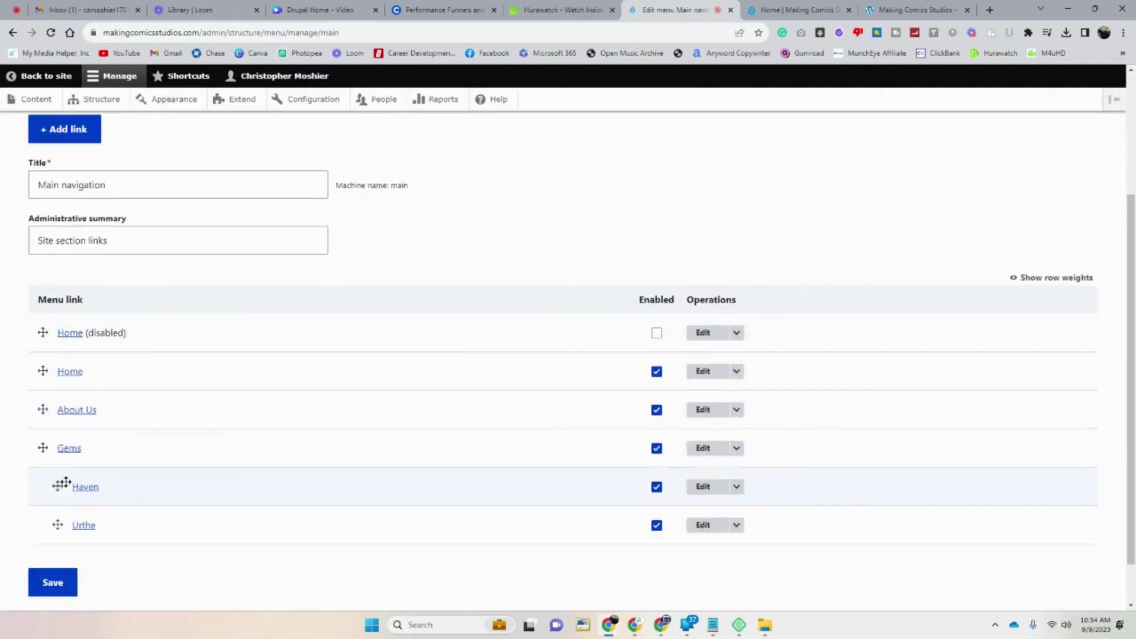
{"action": "left_click_drag", "start_coordinate": [63, 483], "coordinate": [45, 525]}
{"action": "left_click", "coordinate": [52, 486]}
{"action": "scroll", "coordinate": [53, 535], "scroll_direction": "down", "scroll_amount": 2}
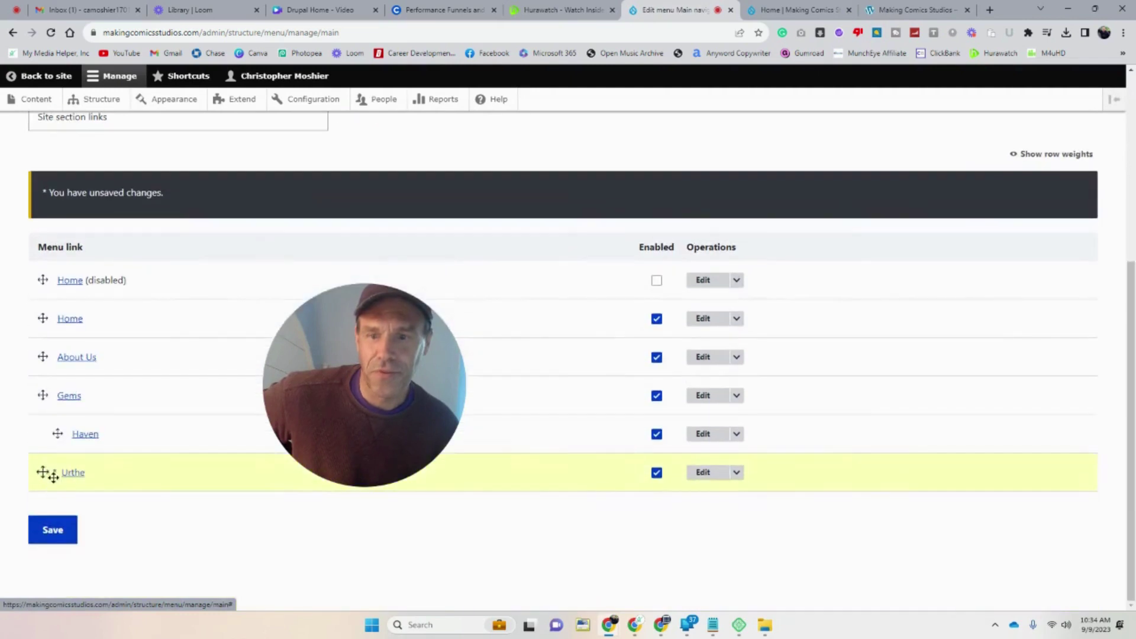
{"action": "left_click_drag", "start_coordinate": [57, 435], "coordinate": [31, 435]}
- Save the flattened menu and check the header links on the reloaded Home page
{"action": "left_click", "coordinate": [53, 530]}
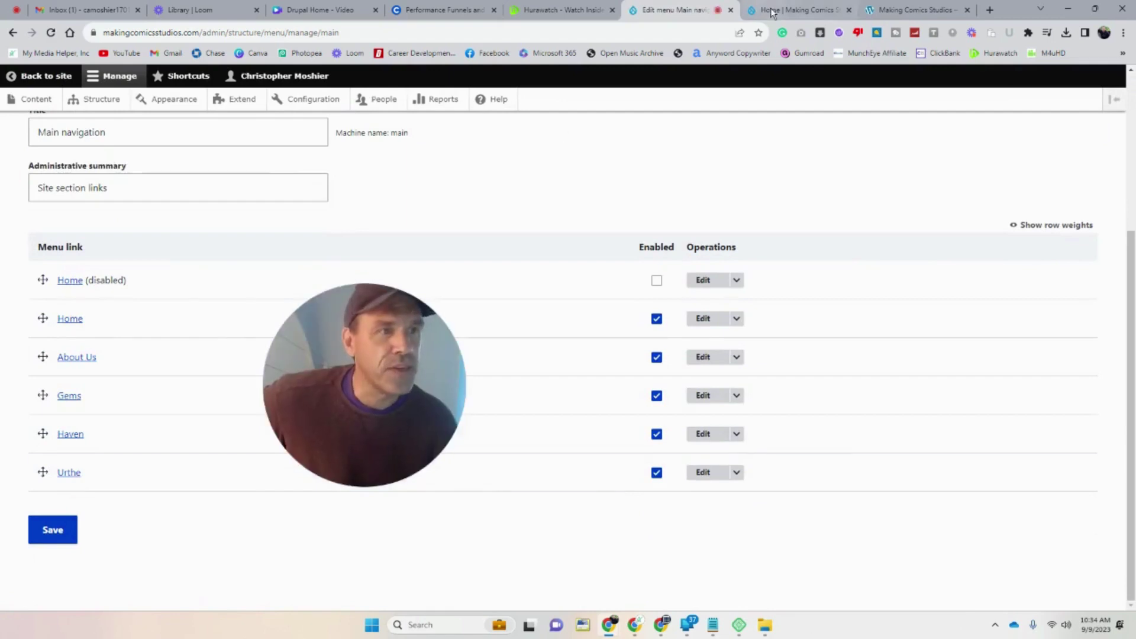
{"action": "left_click", "coordinate": [770, 9]}
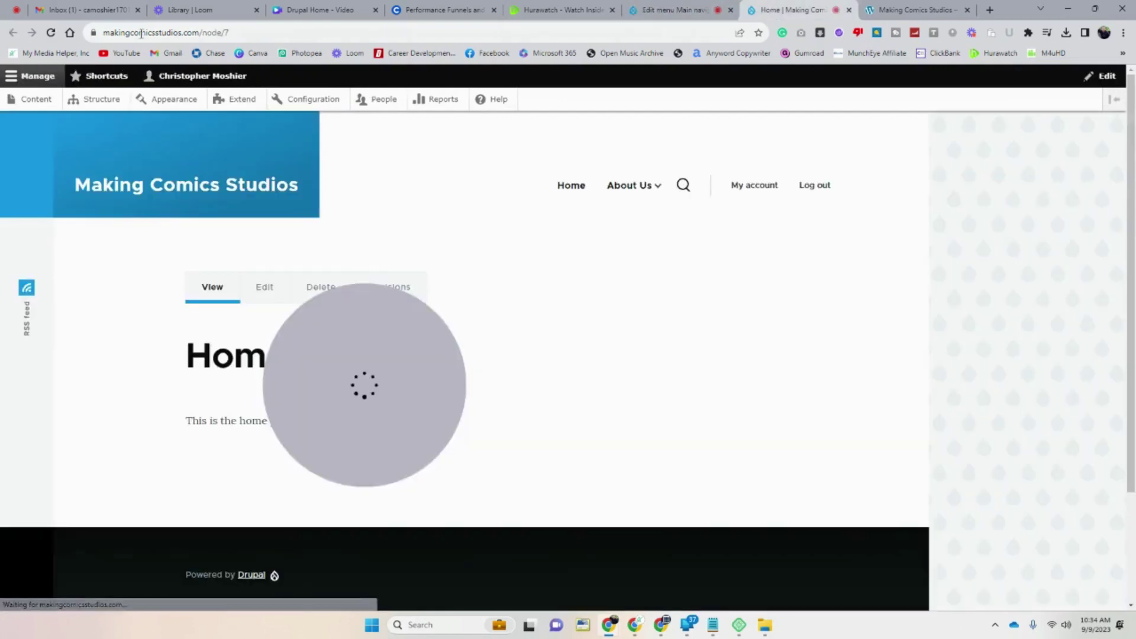
{"action": "left_click", "coordinate": [50, 33]}
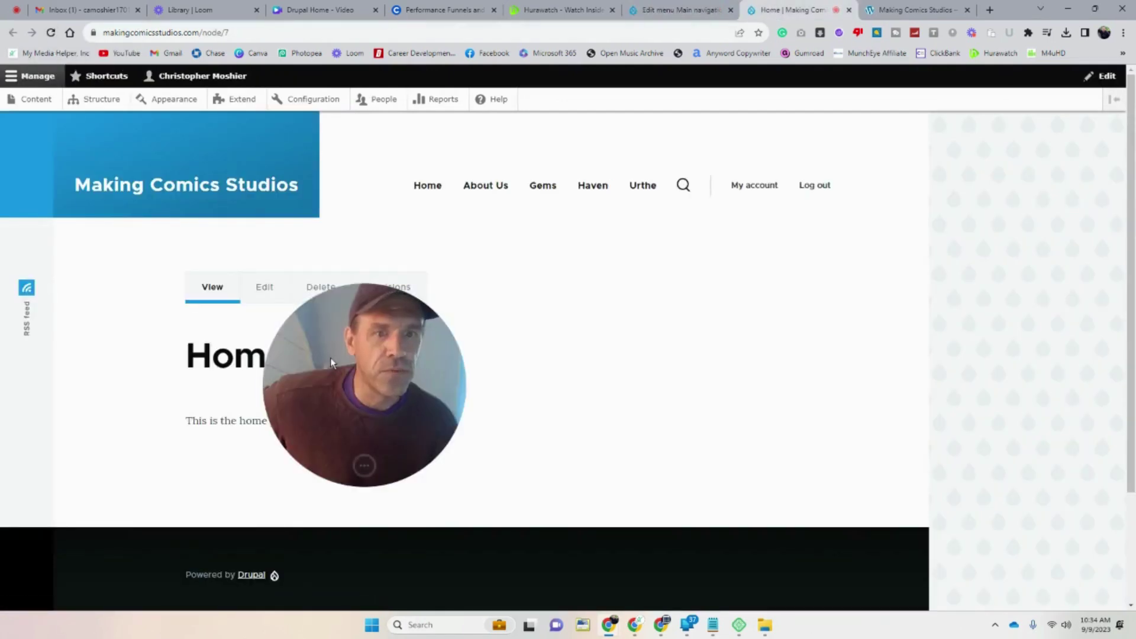
{"action": "left_click_drag", "start_coordinate": [338, 357], "coordinate": [596, 328]}
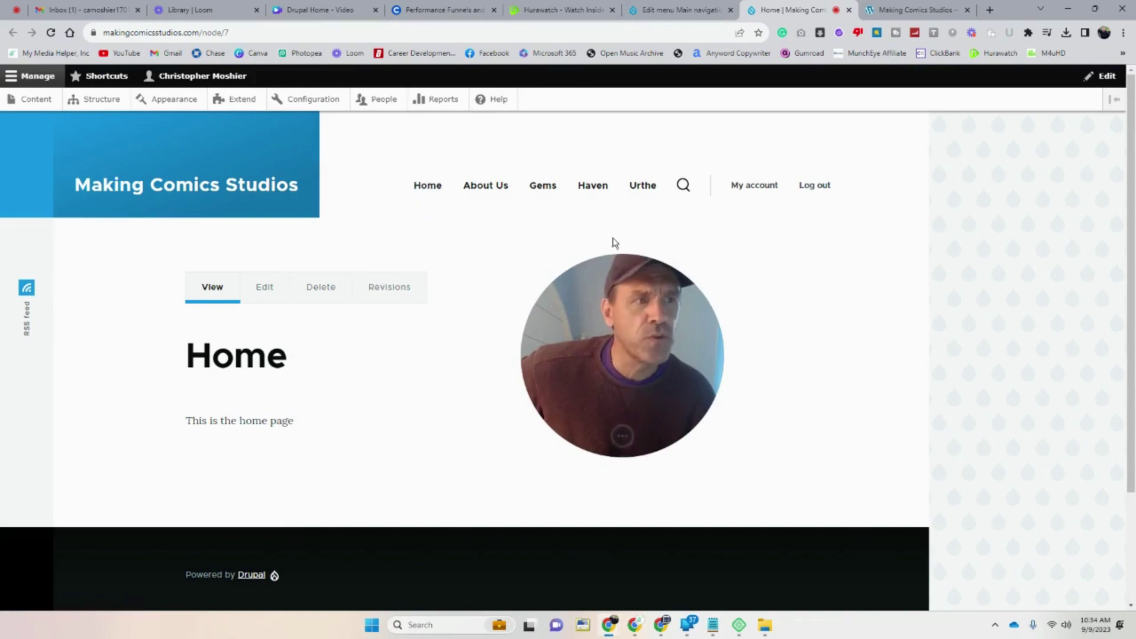
{"action": "left_click", "coordinate": [683, 7]}
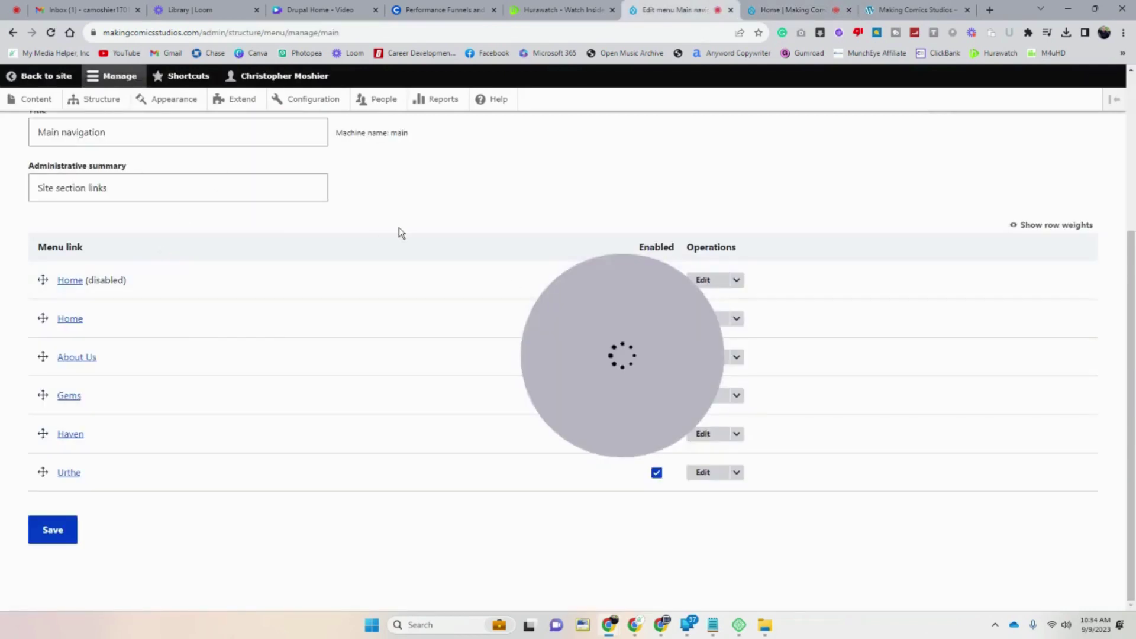
{"action": "scroll", "coordinate": [287, 331], "scroll_direction": "up", "scroll_amount": 4}
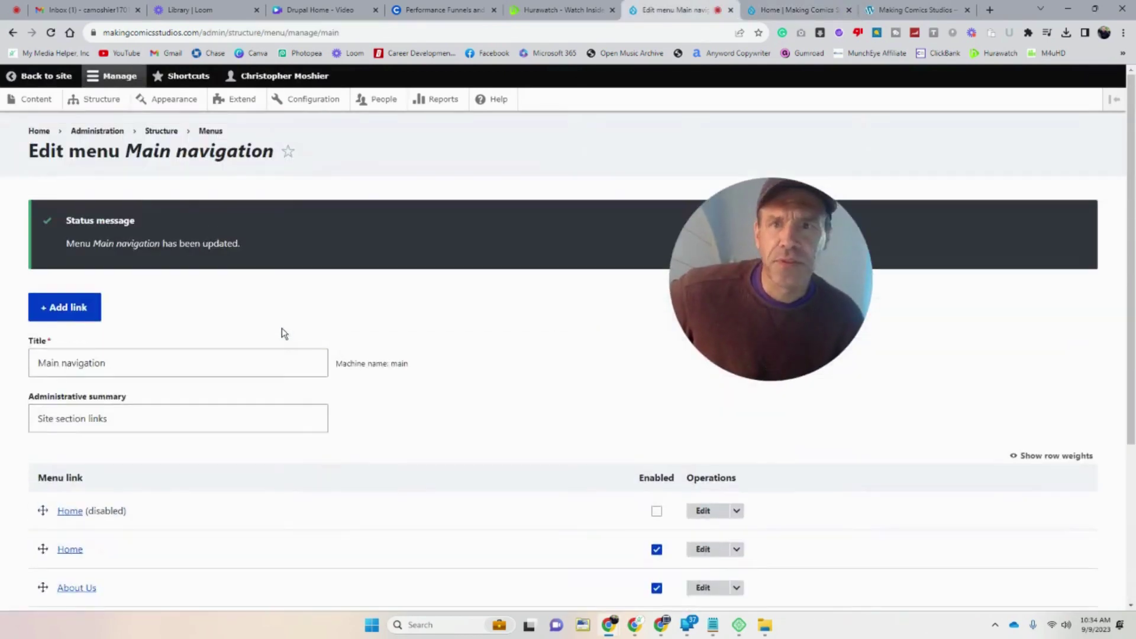
- Start a new content block described 'Testing This Block Feature'
{"action": "left_click", "coordinate": [35, 99]}
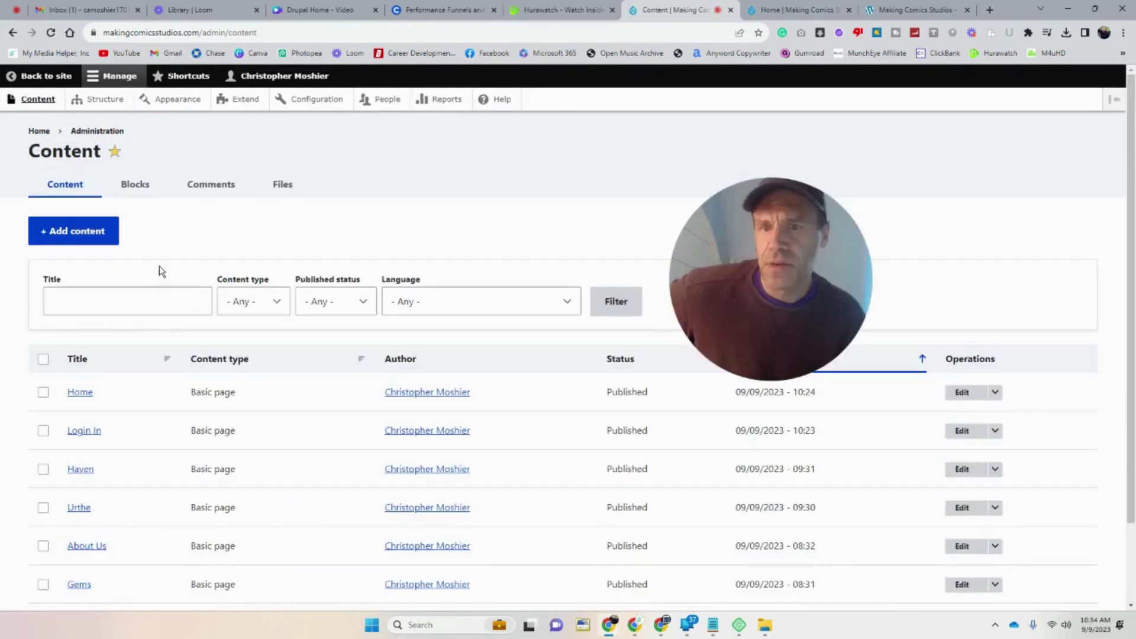
{"action": "left_click", "coordinate": [144, 190]}
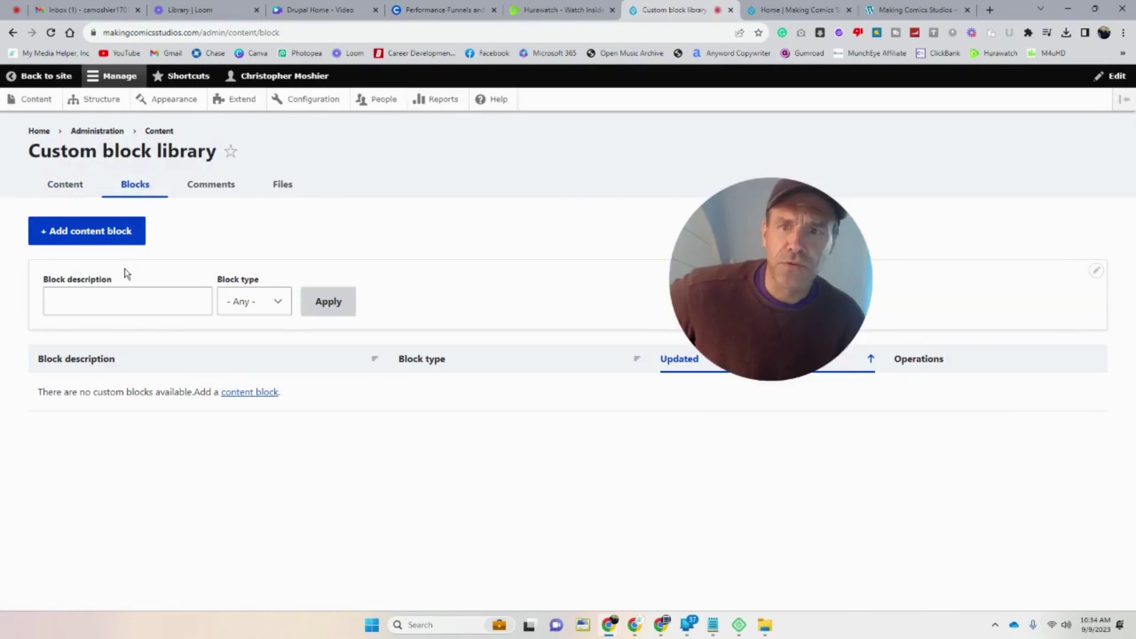
{"action": "left_click", "coordinate": [71, 235]}
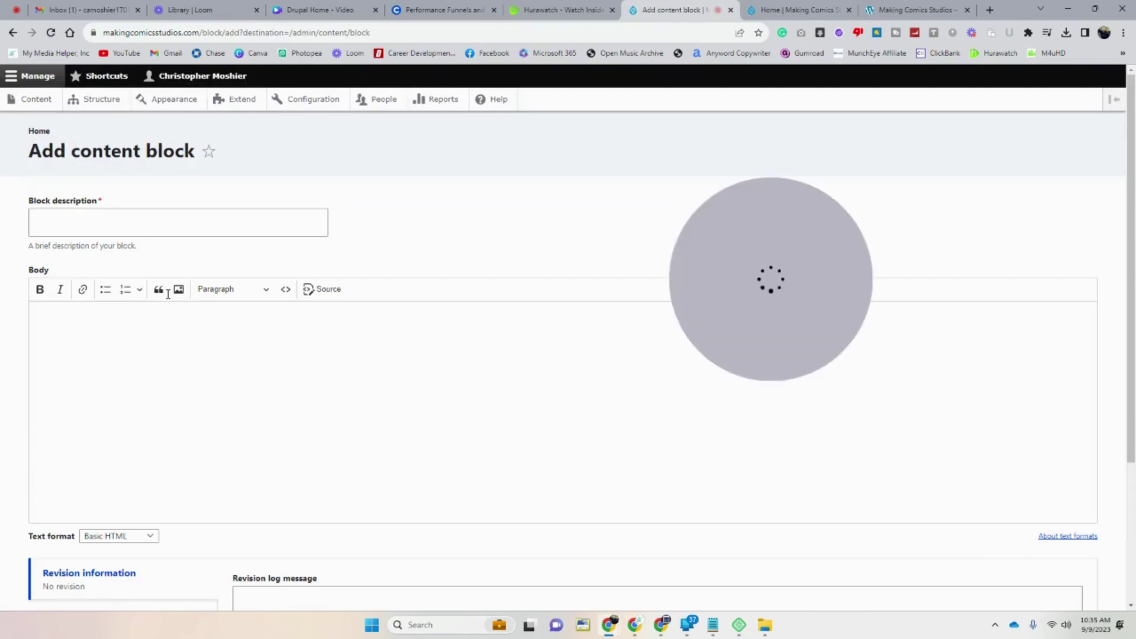
{"action": "left_click", "coordinate": [92, 224]}
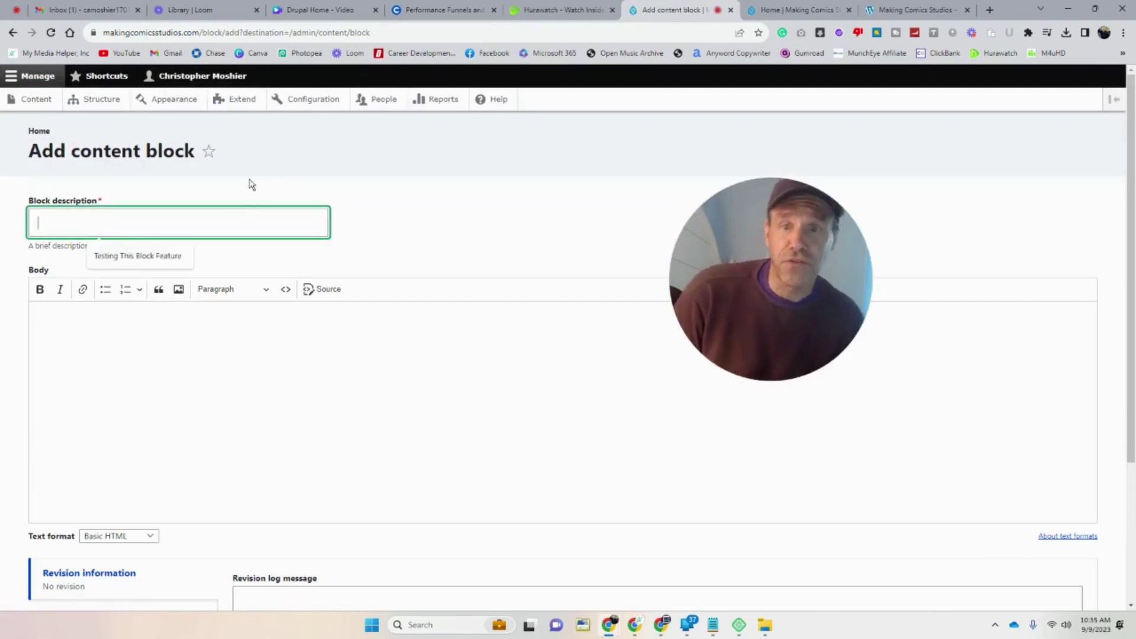
{"action": "left_click", "coordinate": [145, 255]}
- Enter body text 'Testing This Block', check its HTML source, and save the block
{"action": "left_click", "coordinate": [151, 379]}
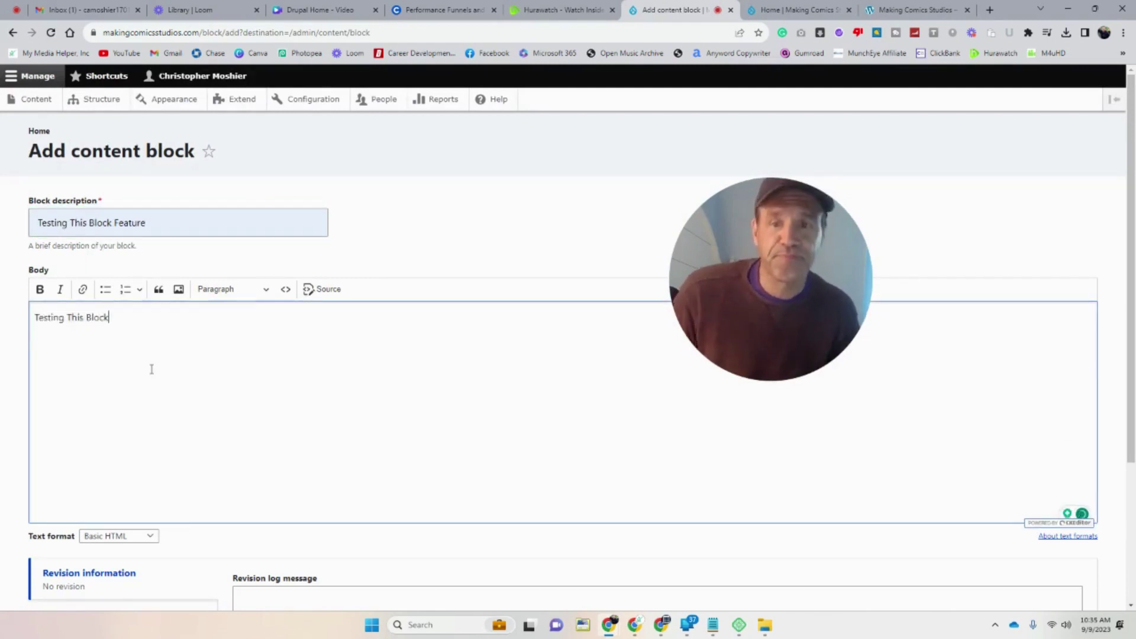
{"action": "scroll", "coordinate": [118, 373], "scroll_direction": "down", "scroll_amount": 3}
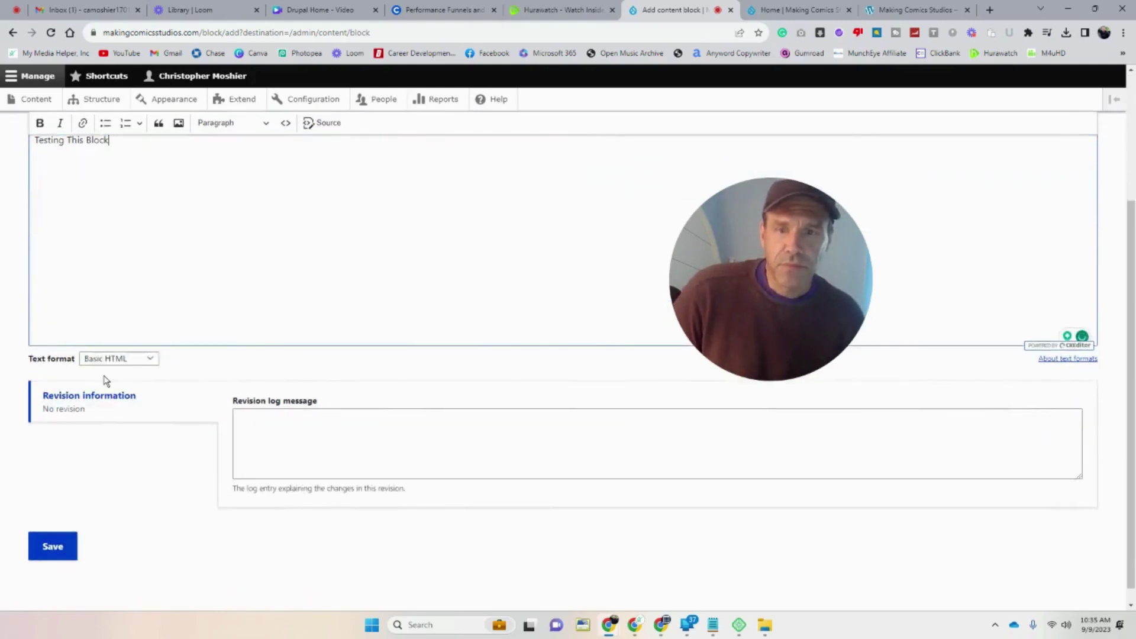
{"action": "scroll", "coordinate": [105, 380], "scroll_direction": "up", "scroll_amount": 3}
{"action": "left_click", "coordinate": [328, 294]}
{"action": "left_click", "coordinate": [324, 296]}
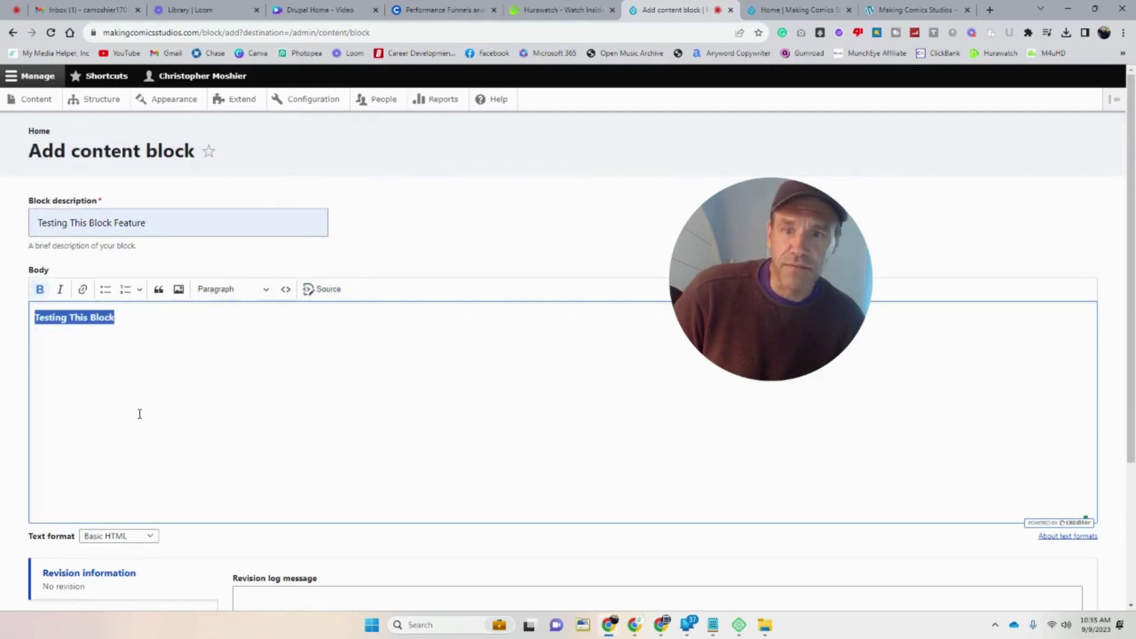
{"action": "scroll", "coordinate": [143, 413], "scroll_direction": "down", "scroll_amount": 3}
{"action": "left_click", "coordinate": [53, 548]}
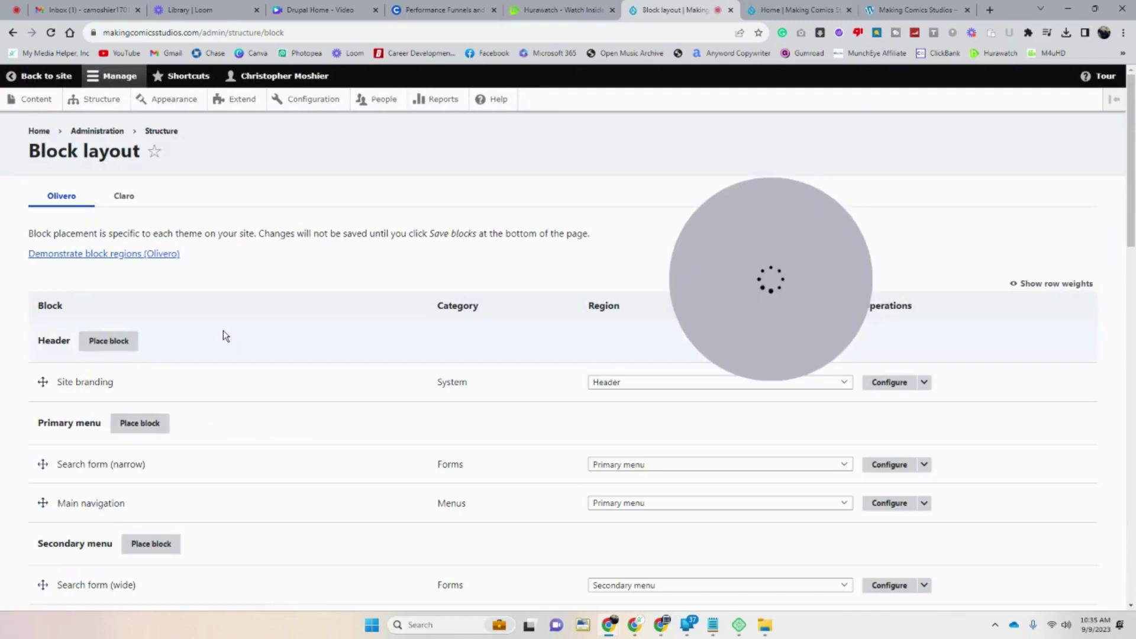
- Scroll through the Olivero Block layout regions list
{"action": "scroll", "coordinate": [223, 331], "scroll_direction": "down", "scroll_amount": 4}
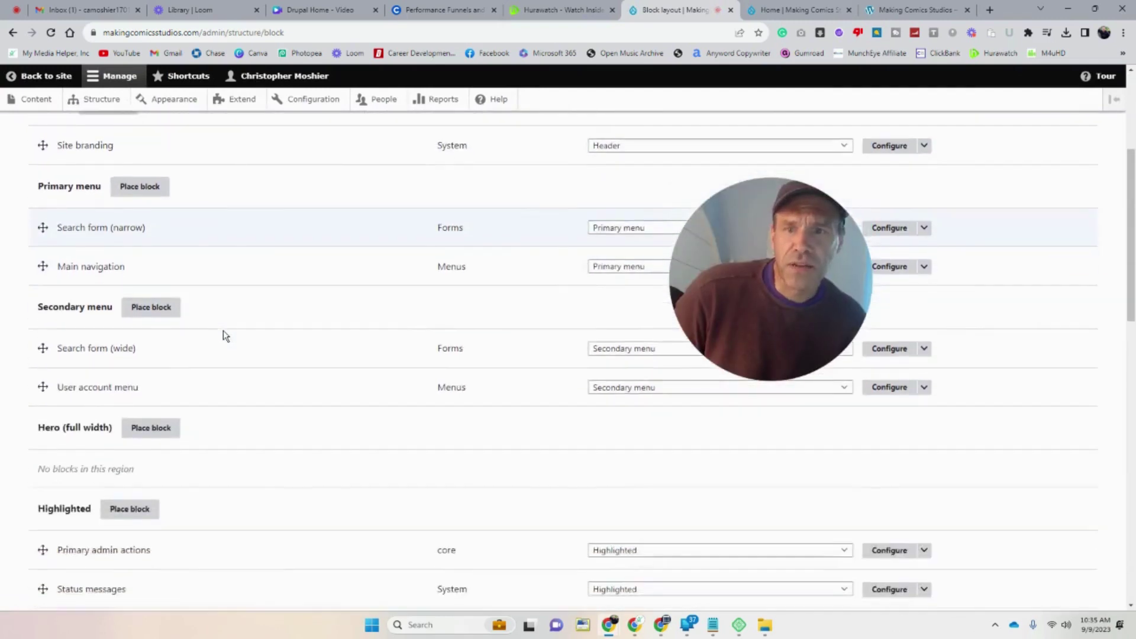
{"action": "scroll", "coordinate": [225, 335], "scroll_direction": "down", "scroll_amount": 2}
{"action": "scroll", "coordinate": [225, 332], "scroll_direction": "up", "scroll_amount": 5}
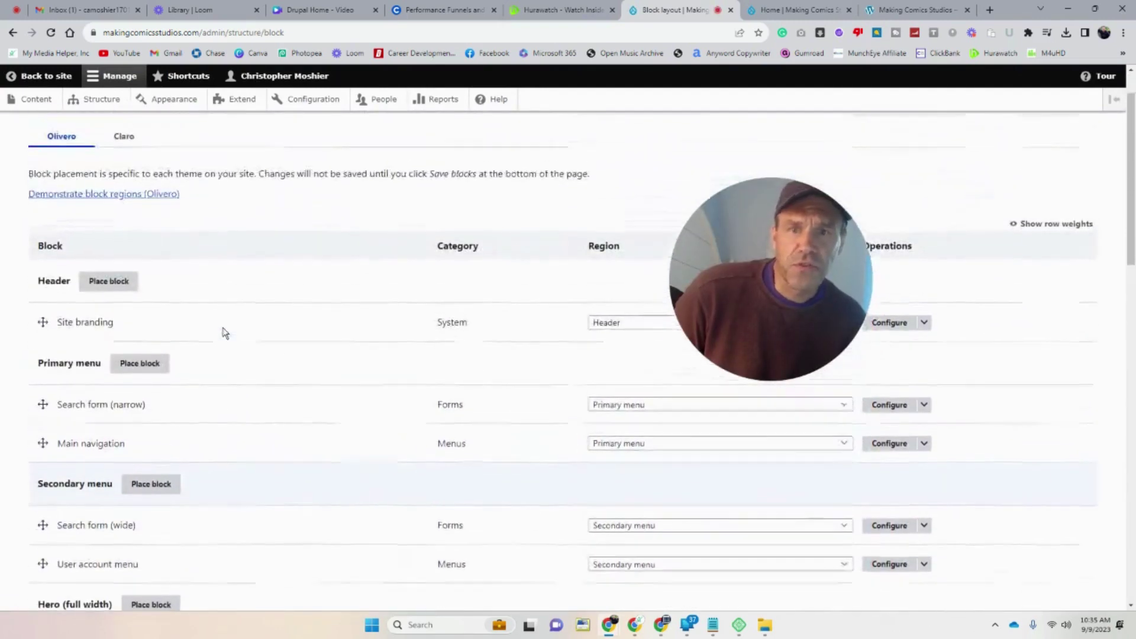
{"action": "left_click_drag", "start_coordinate": [775, 349], "coordinate": [864, 446]}
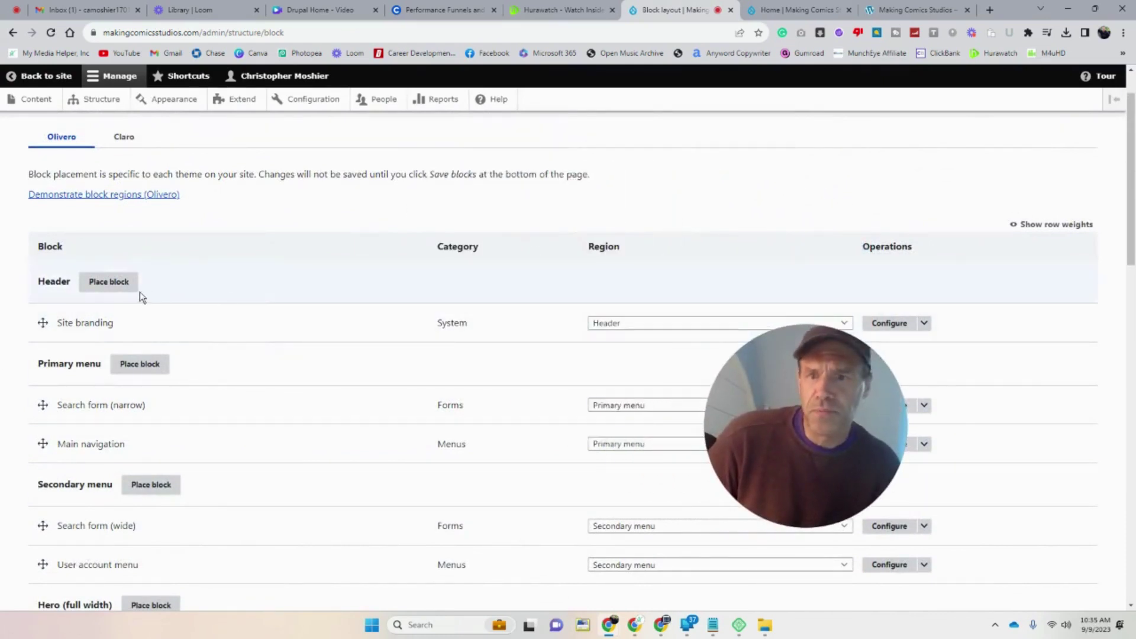
- Place the 'Testing This Block Feature' block in the Olivero Header region and save its configuration
{"action": "left_click", "coordinate": [97, 283]}
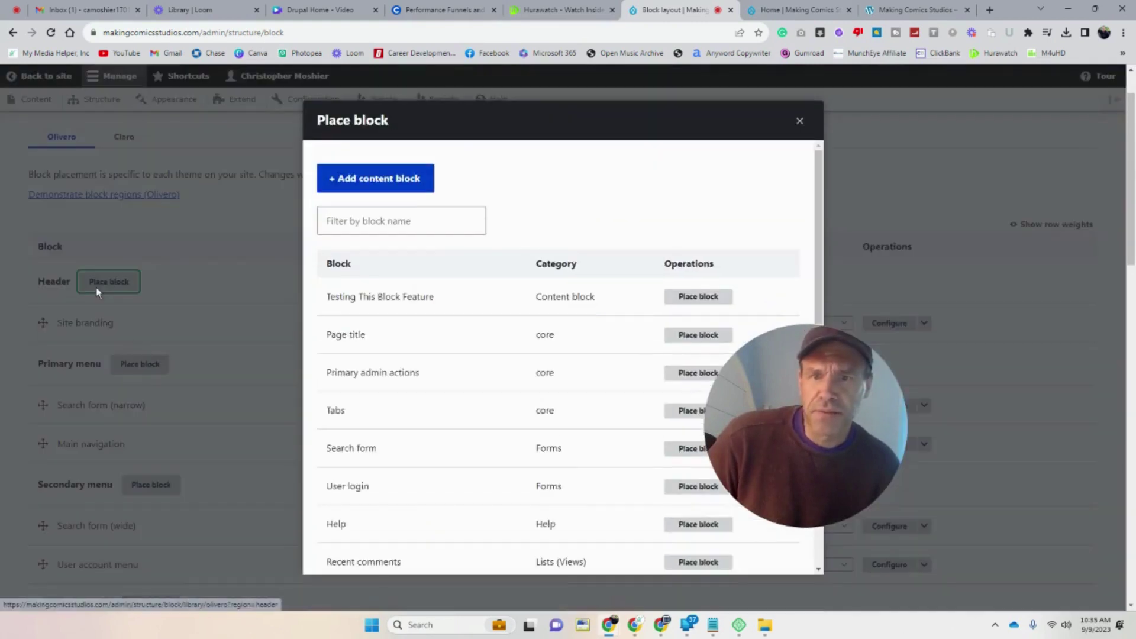
{"action": "left_click", "coordinate": [693, 303]}
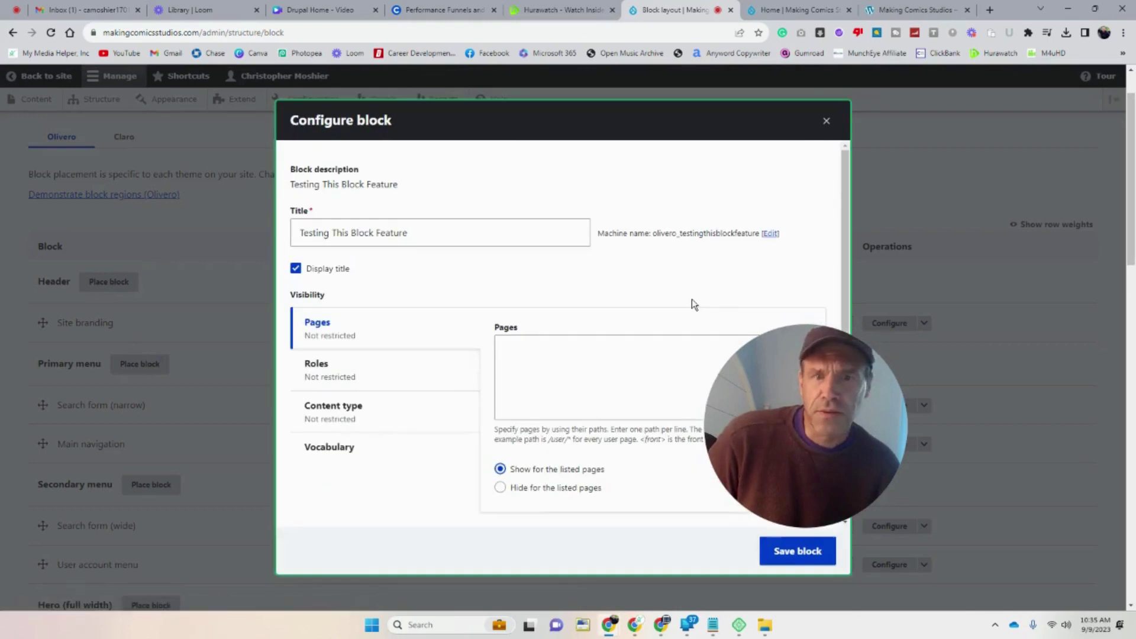
{"action": "left_click_drag", "start_coordinate": [507, 141], "coordinate": [307, 120]}
{"action": "left_click_drag", "start_coordinate": [835, 398], "coordinate": [906, 241]}
{"action": "left_click", "coordinate": [566, 439]}
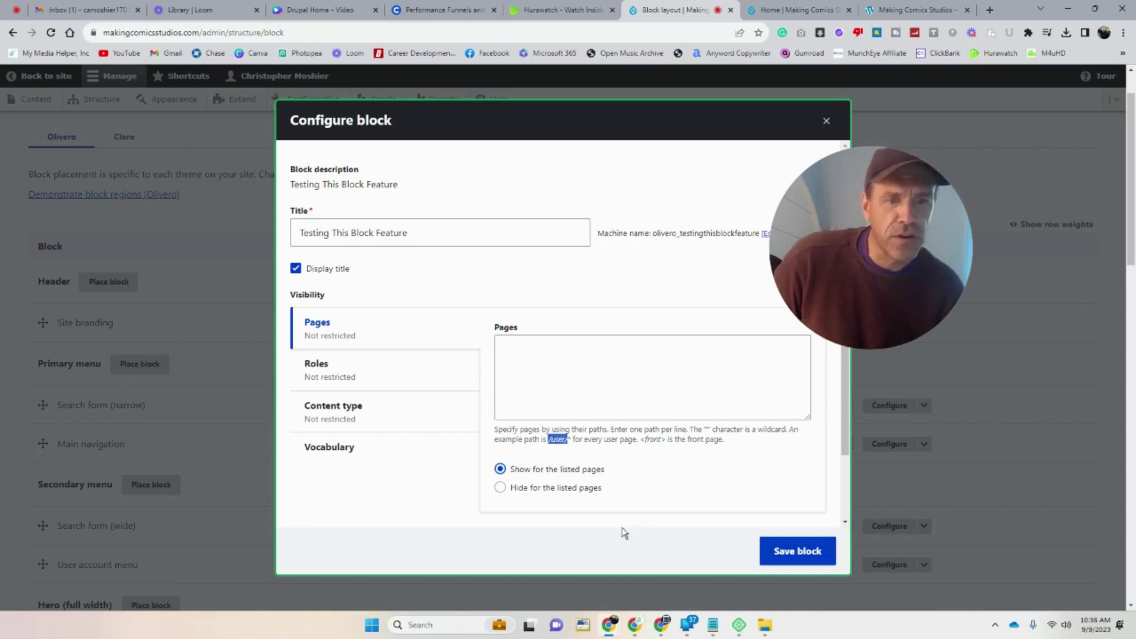
{"action": "left_click", "coordinate": [418, 352]}
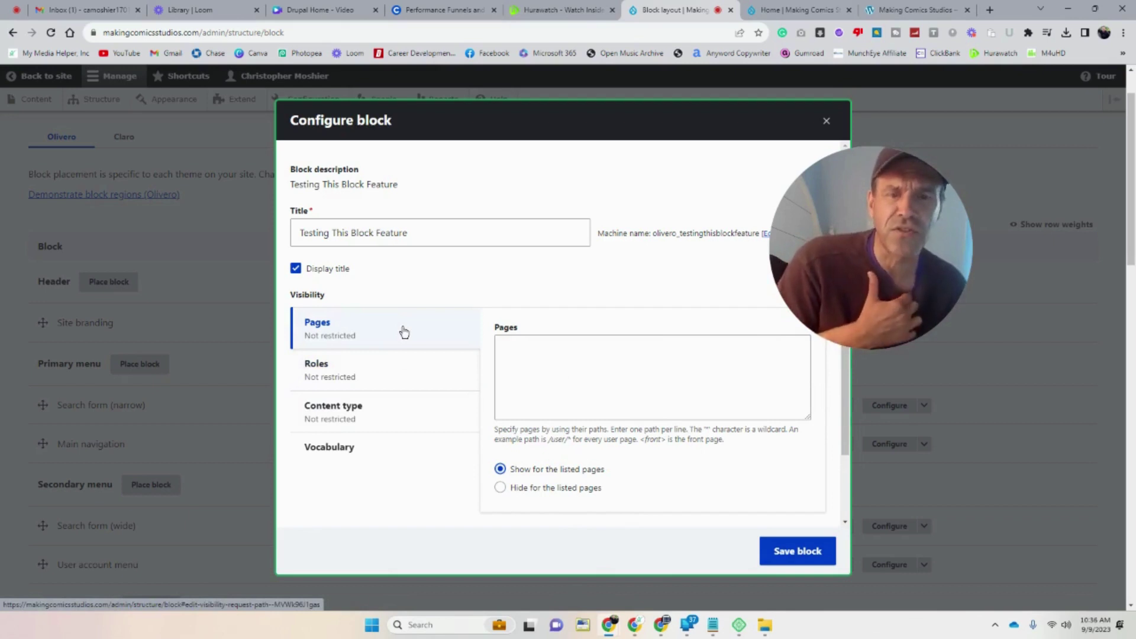
{"action": "left_click", "coordinate": [797, 551]}
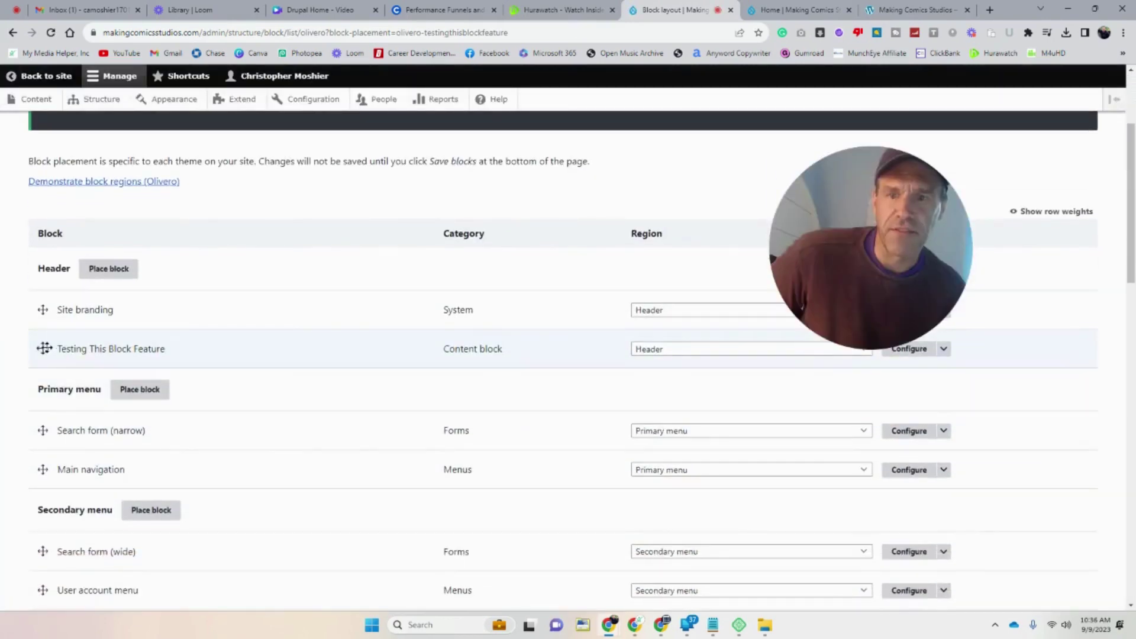
- Drag the Testing This Block Feature row within the Header region, then scroll to the list's bottom
{"action": "mouse_move", "coordinate": [43, 348]}
{"action": "left_mouse_down"}
{"action": "mouse_move", "coordinate": [41, 311]}
{"action": "mouse_move", "coordinate": [41, 353]}
{"action": "left_mouse_up"}
{"action": "scroll", "coordinate": [172, 435], "scroll_direction": "down", "scroll_amount": 1}
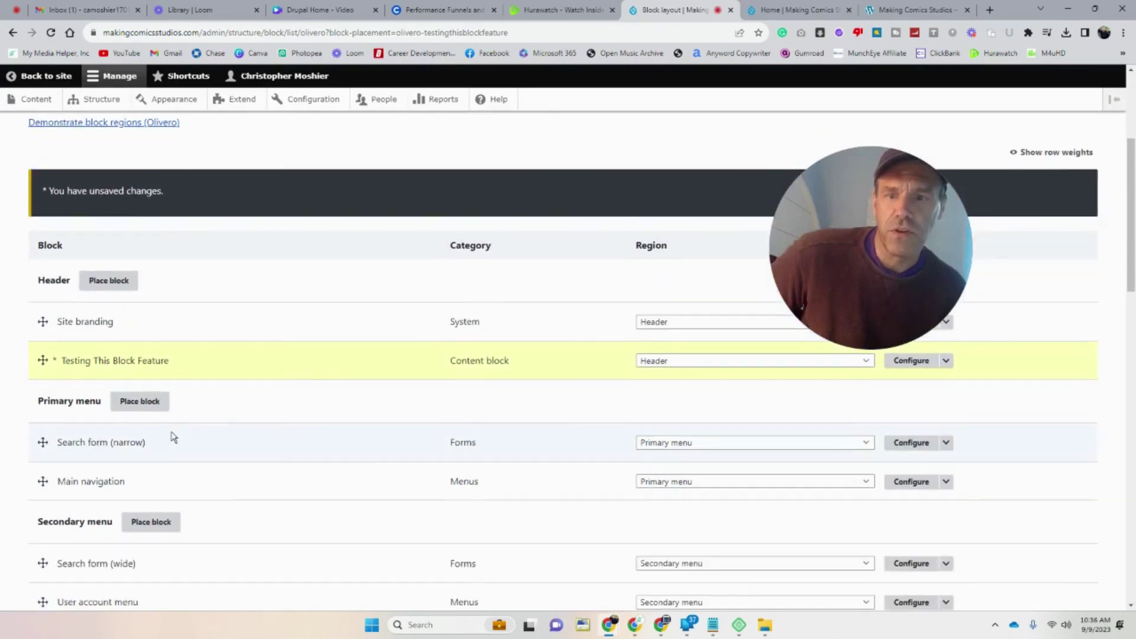
{"action": "scroll", "coordinate": [171, 438], "scroll_direction": "down", "scroll_amount": 1}
{"action": "scroll", "coordinate": [332, 320], "scroll_direction": "down", "scroll_amount": 1}
{"action": "scroll", "coordinate": [329, 333], "scroll_direction": "down", "scroll_amount": 18}
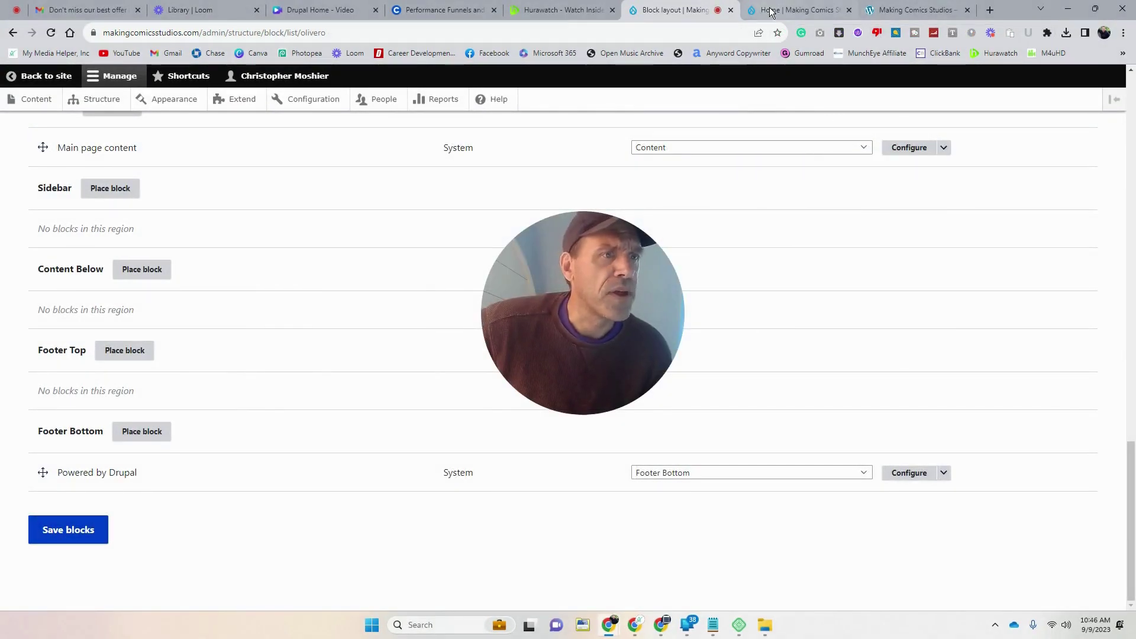
- Reload the Home page to see the block text, then open and close its navigation menu
{"action": "left_click", "coordinate": [832, 10]}
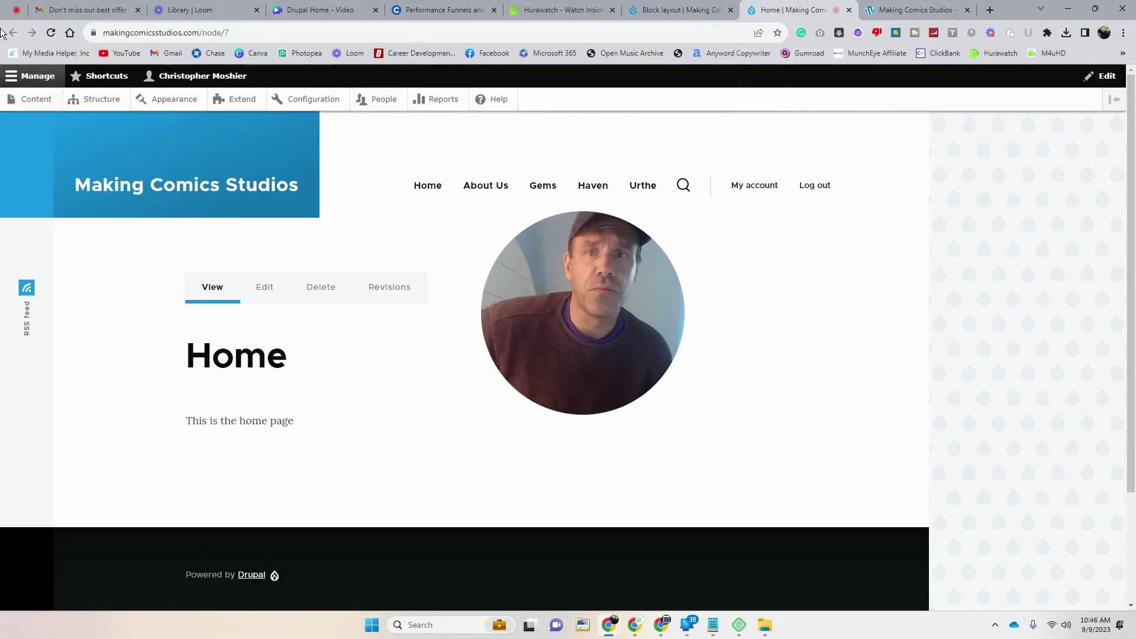
{"action": "left_click", "coordinate": [50, 33]}
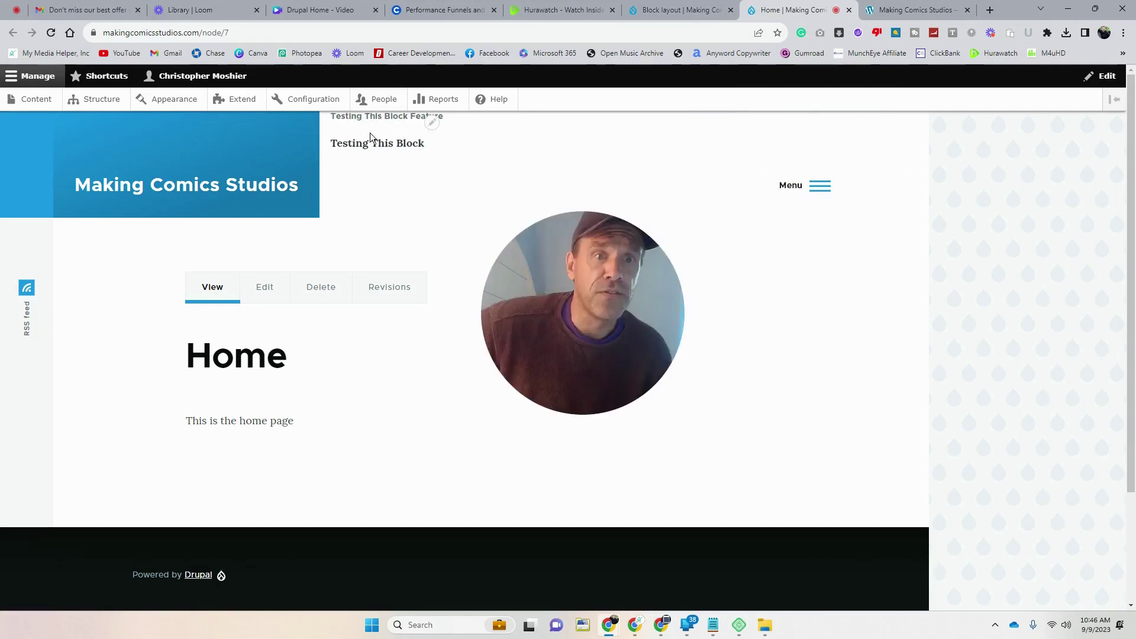
{"action": "left_click", "coordinate": [821, 187]}
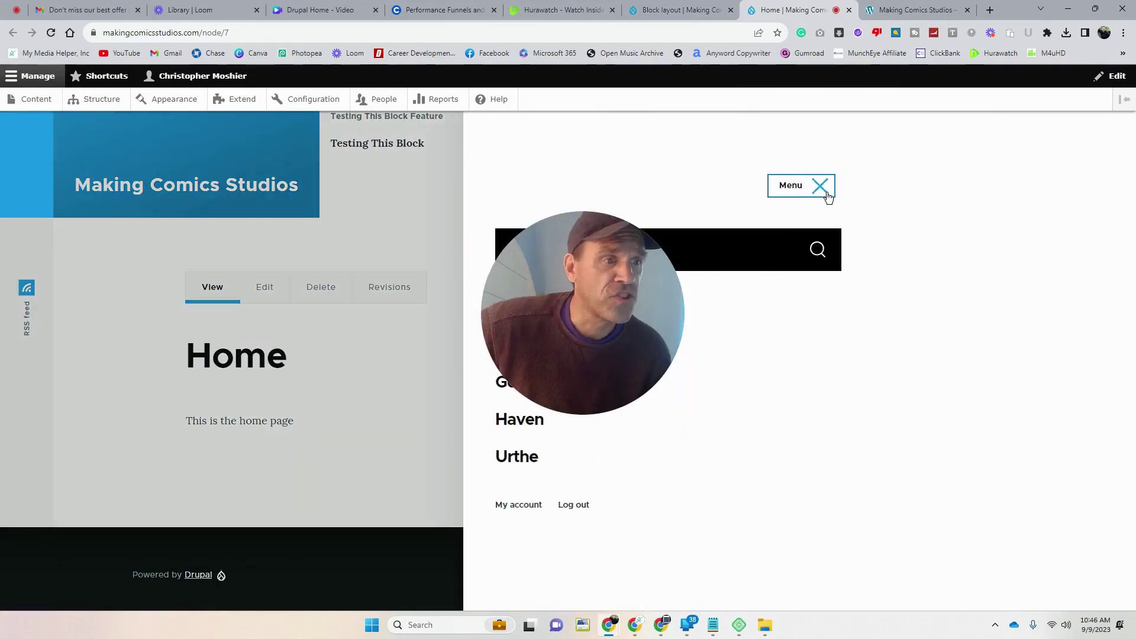
{"action": "left_click", "coordinate": [829, 196]}
- Drag the Testing This Block Feature block row into the Primary menu region
{"action": "left_click", "coordinate": [669, 9]}
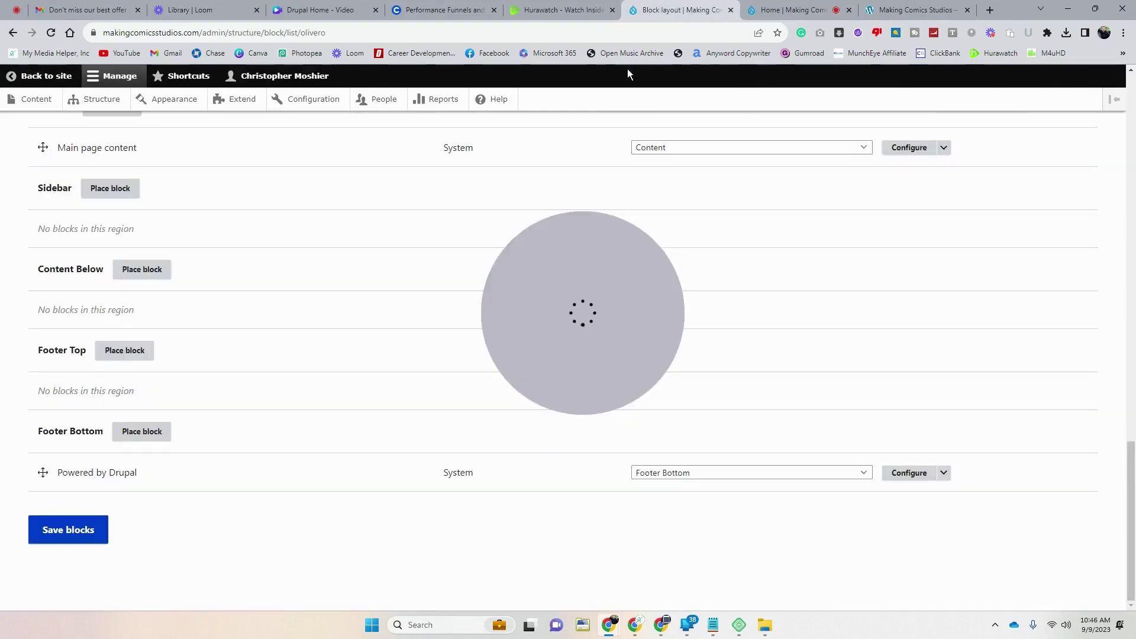
{"action": "scroll", "coordinate": [325, 356], "scroll_direction": "up", "scroll_amount": 1}
{"action": "scroll", "coordinate": [307, 353], "scroll_direction": "up", "scroll_amount": 20}
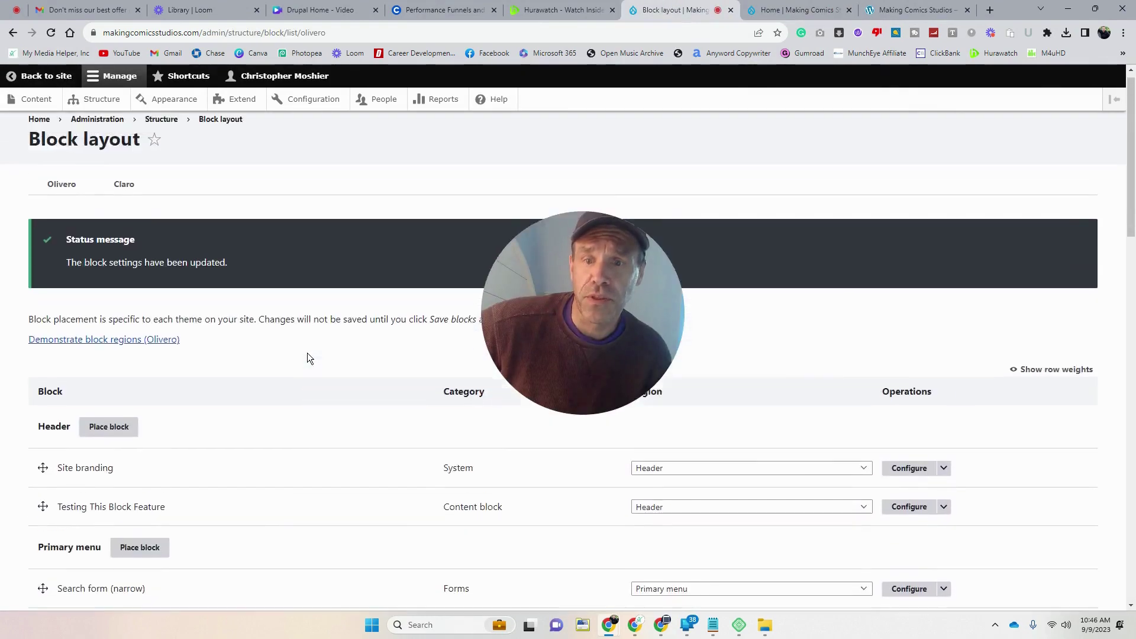
{"action": "scroll", "coordinate": [307, 352], "scroll_direction": "down", "scroll_amount": 4}
{"action": "scroll", "coordinate": [307, 353], "scroll_direction": "down", "scroll_amount": 1}
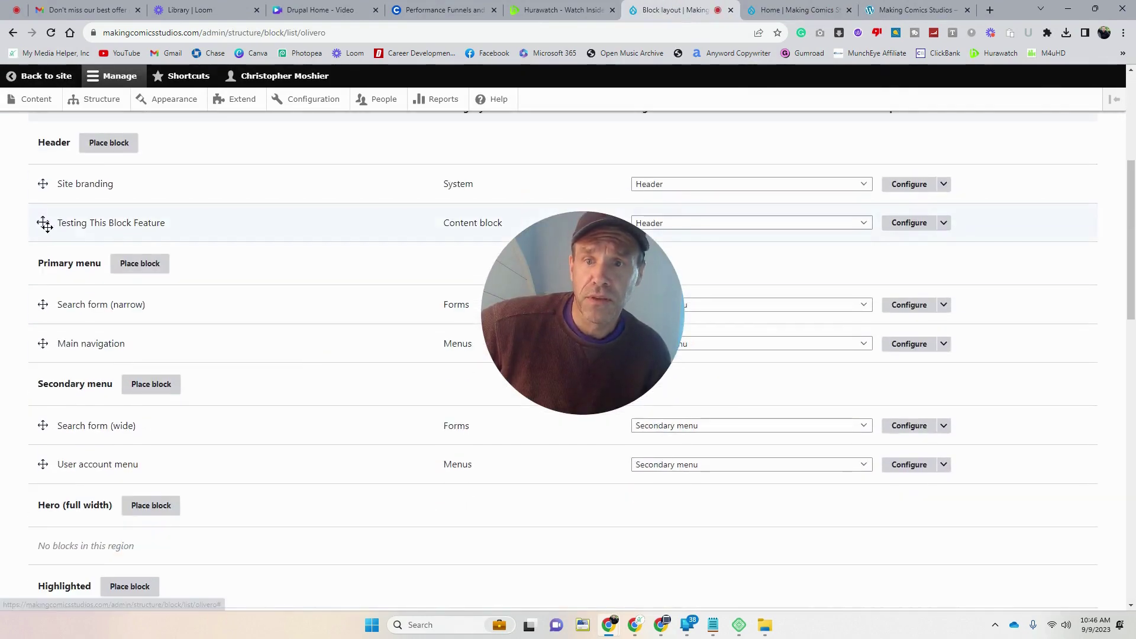
{"action": "left_click_drag", "start_coordinate": [42, 221], "coordinate": [45, 343]}
{"action": "scroll", "coordinate": [175, 368], "scroll_direction": "down", "scroll_amount": 15}
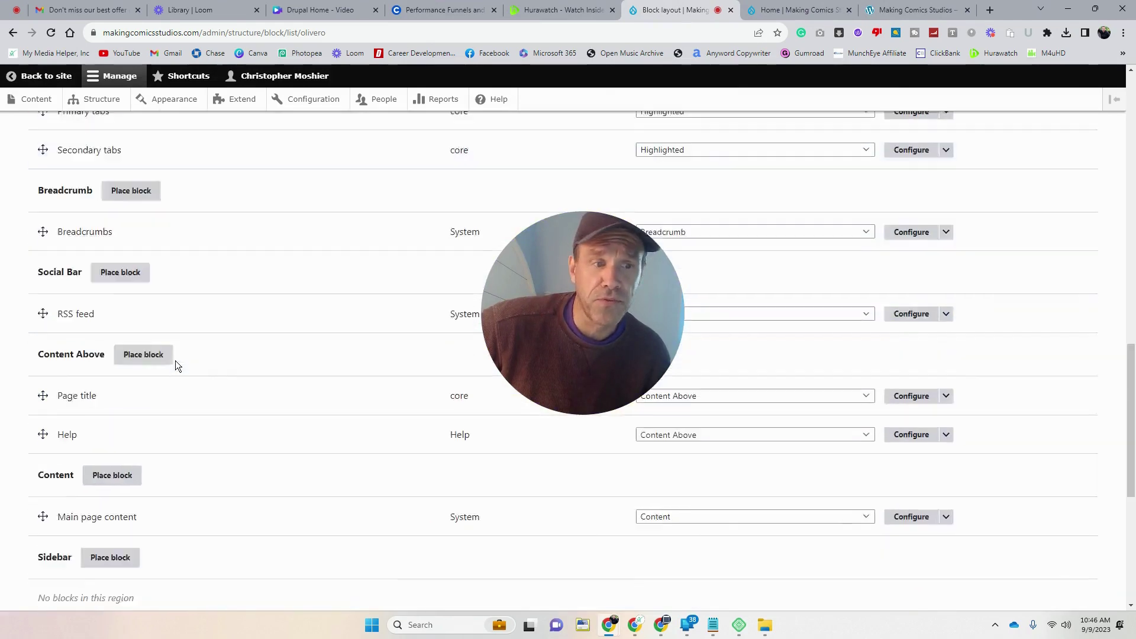
{"action": "scroll", "coordinate": [175, 360], "scroll_direction": "down", "scroll_amount": 1}
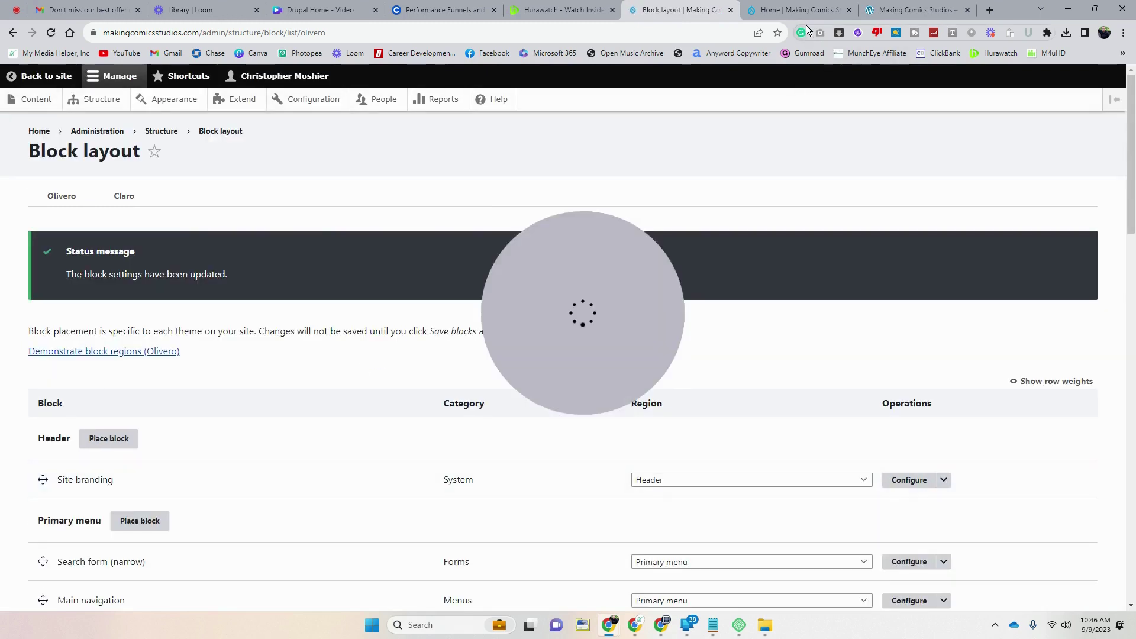
- Reload the Home page to check whether the block appears
{"action": "mouse_move", "coordinate": [803, 10]}
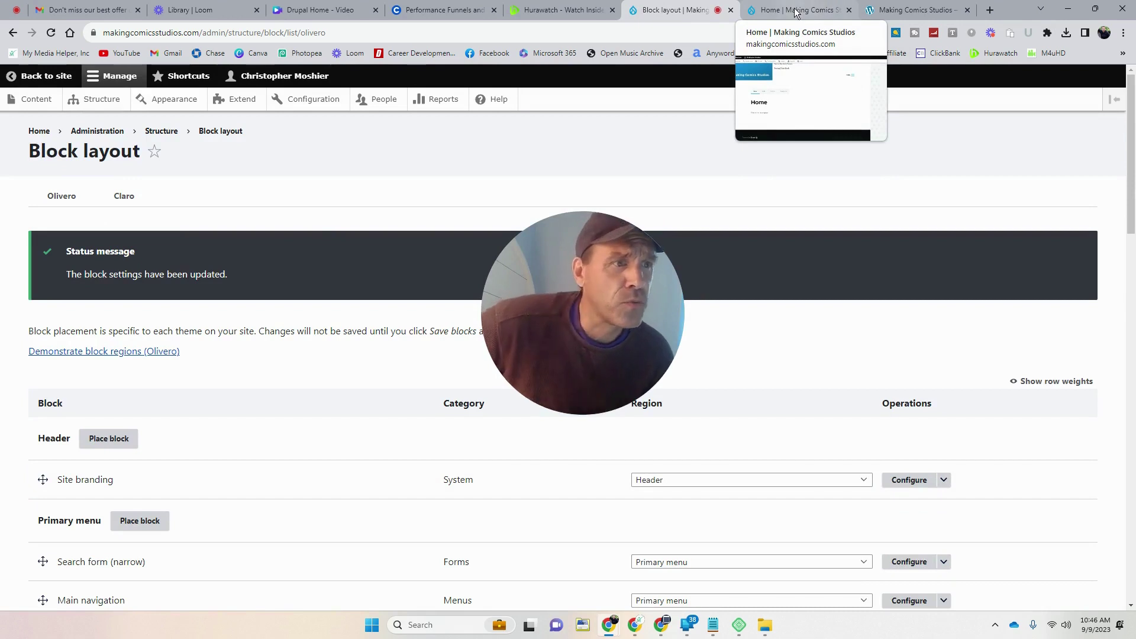
{"action": "left_click", "coordinate": [796, 12]}
{"action": "left_click", "coordinate": [51, 33]}
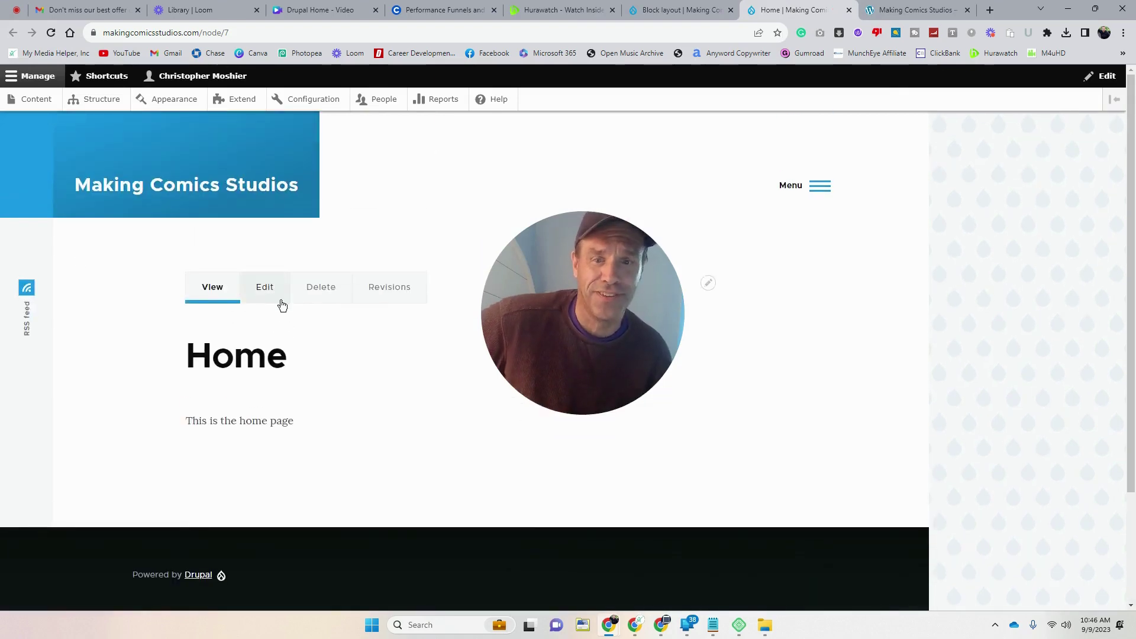
- Save the block layout with the block in Primary menu, below Main navigation
{"action": "left_click", "coordinate": [638, 7]}
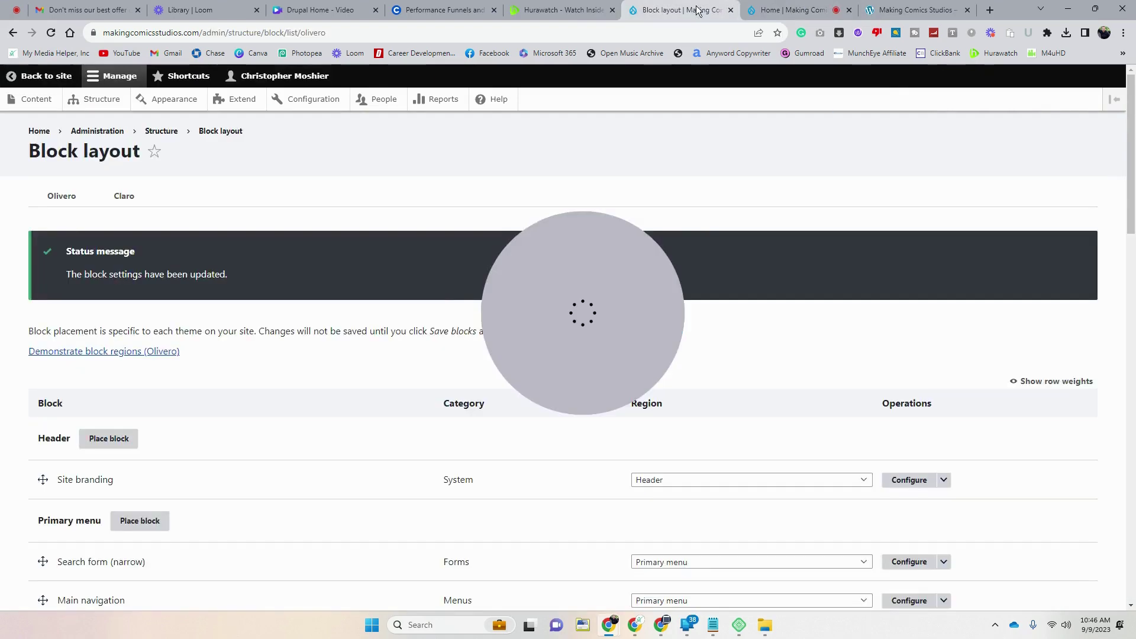
{"action": "scroll", "coordinate": [152, 541], "scroll_direction": "down", "scroll_amount": 15}
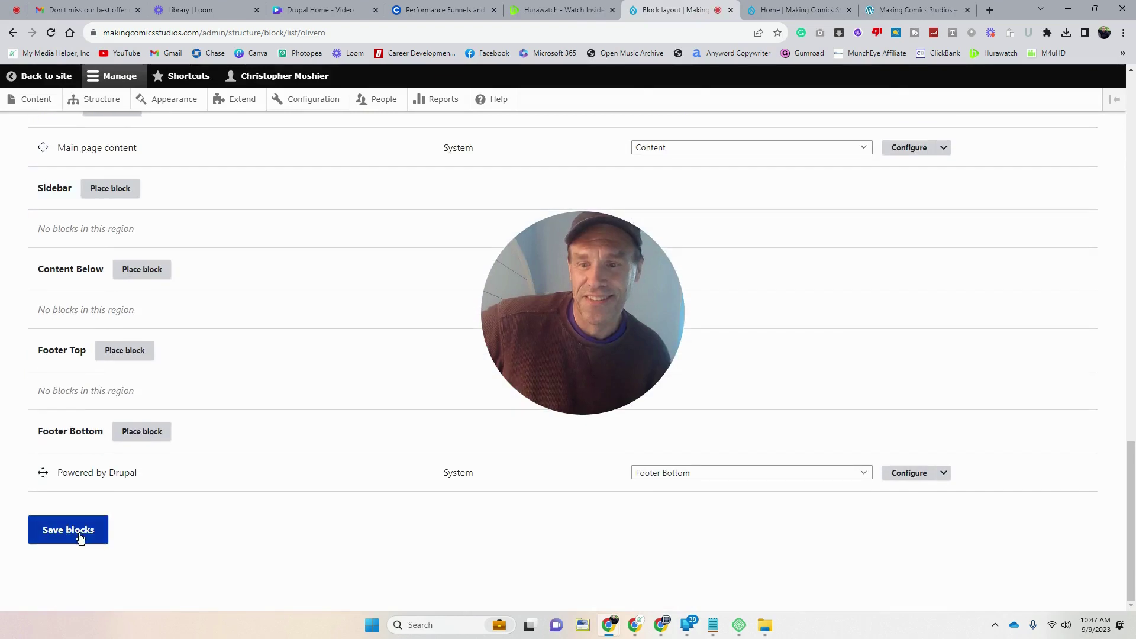
{"action": "left_click", "coordinate": [74, 533]}
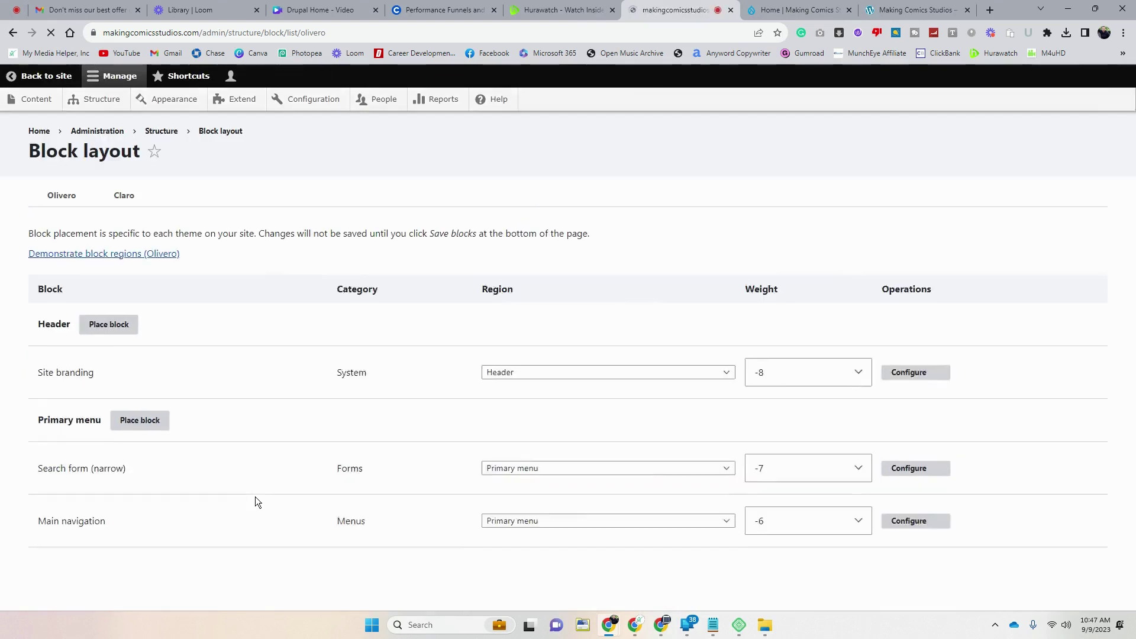
{"action": "scroll", "coordinate": [255, 498], "scroll_direction": "down", "scroll_amount": 5}
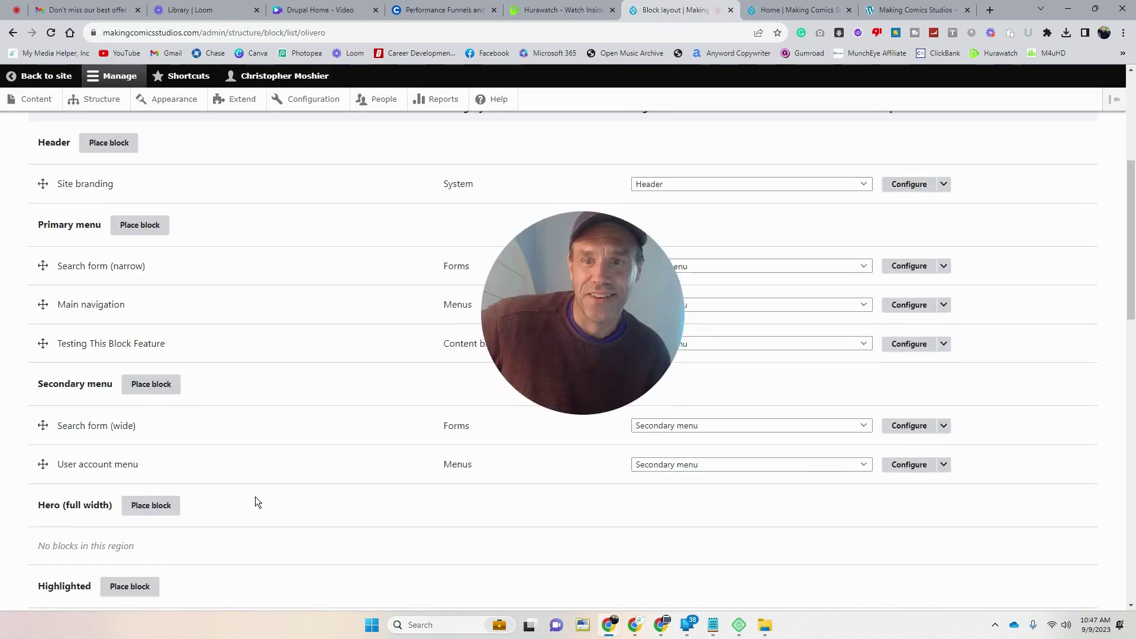
{"action": "left_click_drag", "start_coordinate": [580, 335], "coordinate": [428, 293]}
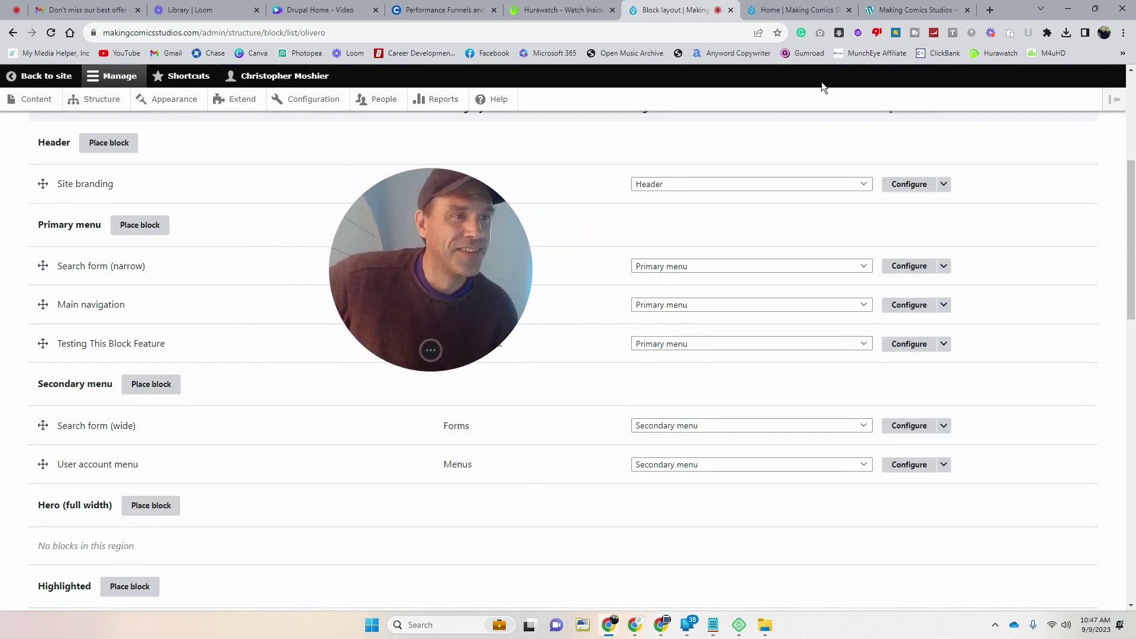
{"action": "left_click", "coordinate": [892, 4]}
- Check that the block shows inside the Home page's navigation menu
{"action": "left_click", "coordinate": [829, 10]}
{"action": "left_click", "coordinate": [829, 186]}
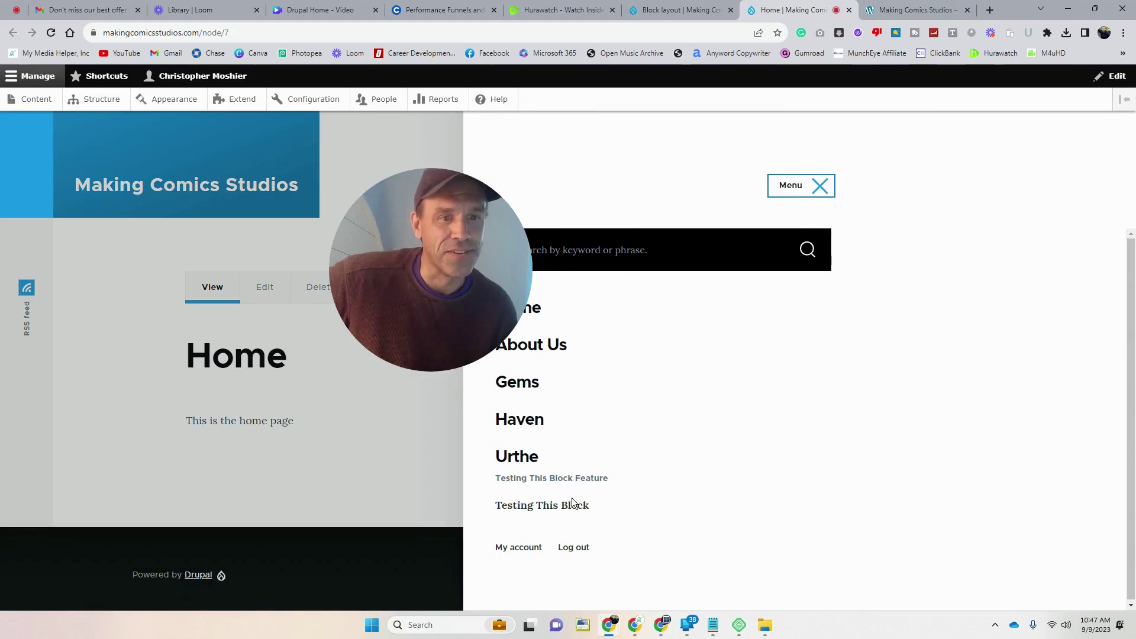
{"action": "left_click", "coordinate": [691, 6]}
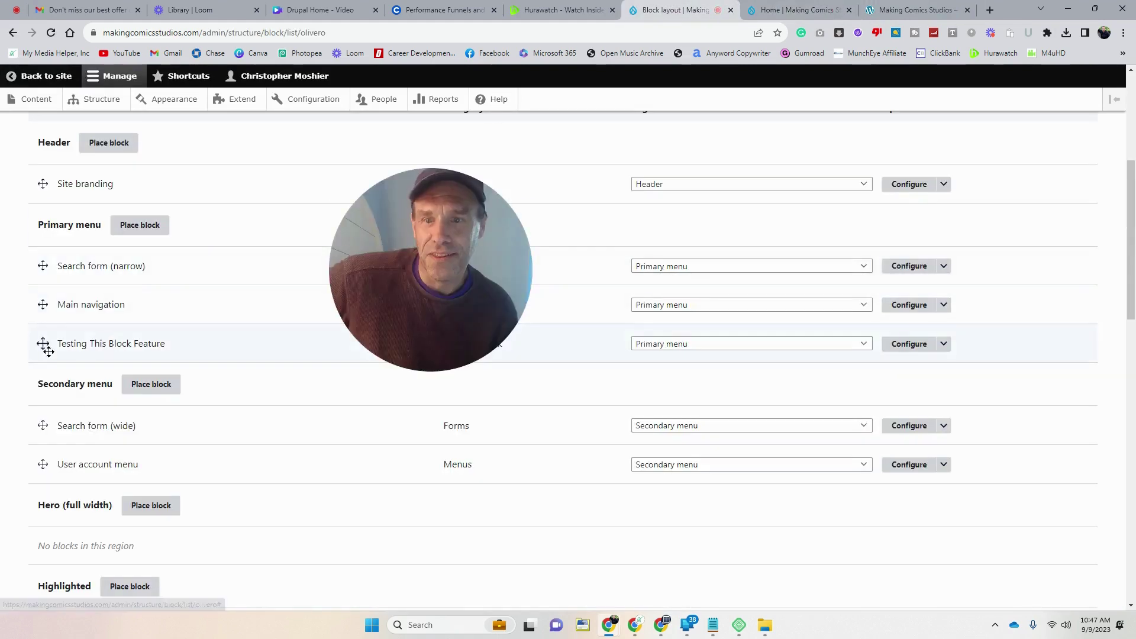
- Save the block in the Hero (full width) region and reload the Home page to see it under the header
{"action": "scroll", "coordinate": [47, 303], "scroll_direction": "down", "scroll_amount": 1}
{"action": "left_click_drag", "start_coordinate": [44, 289], "coordinate": [39, 456]}
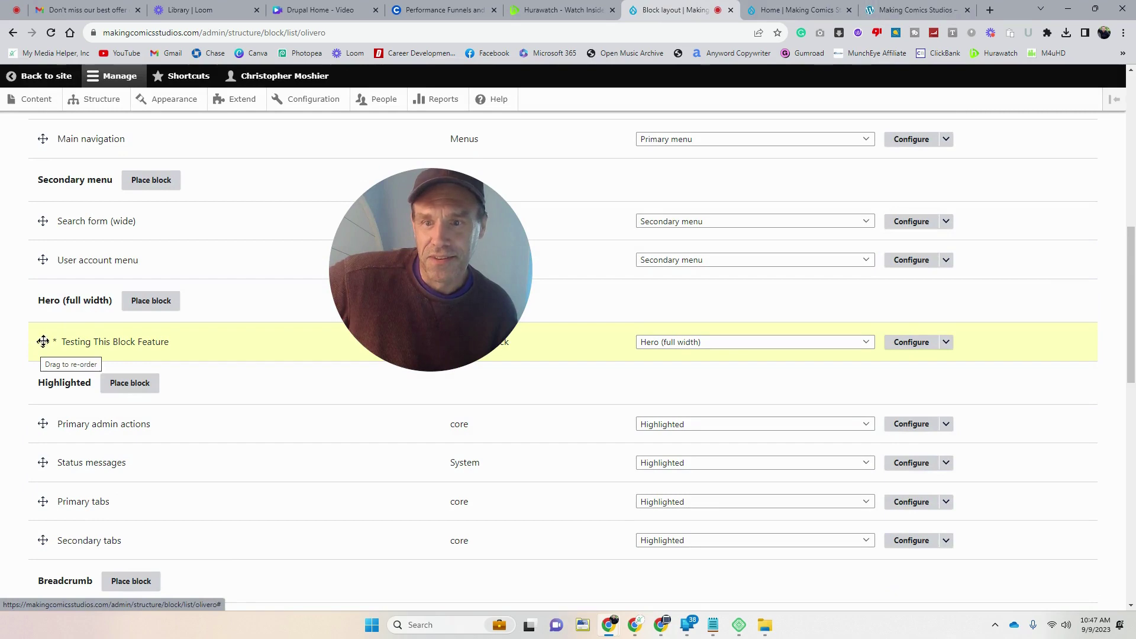
{"action": "scroll", "coordinate": [197, 480], "scroll_direction": "down", "scroll_amount": 12}
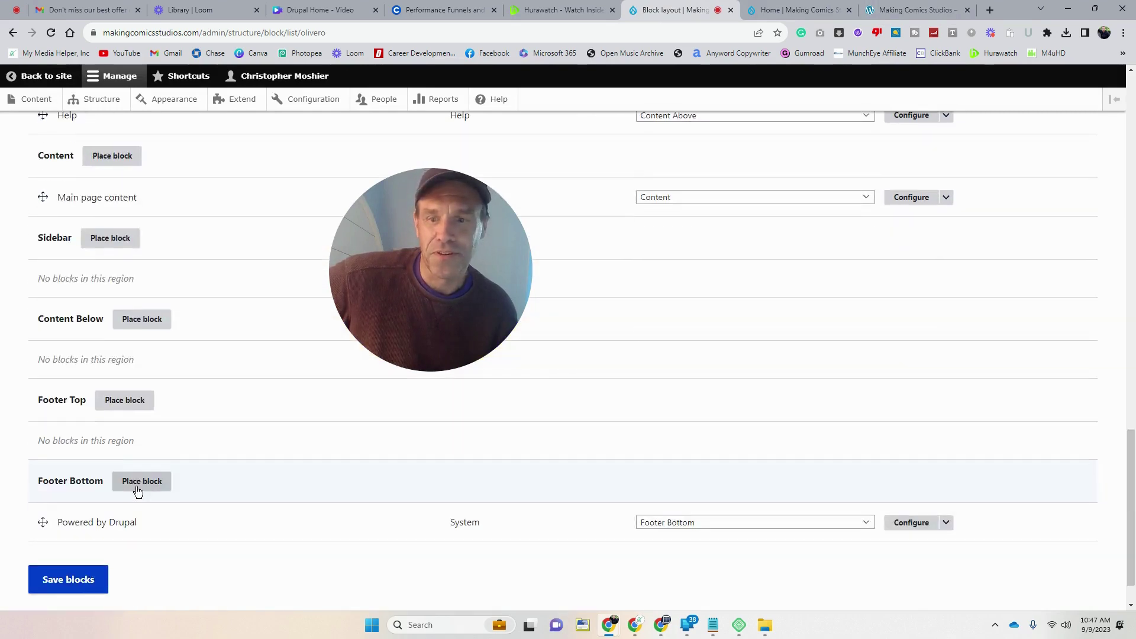
{"action": "left_click", "coordinate": [79, 534]}
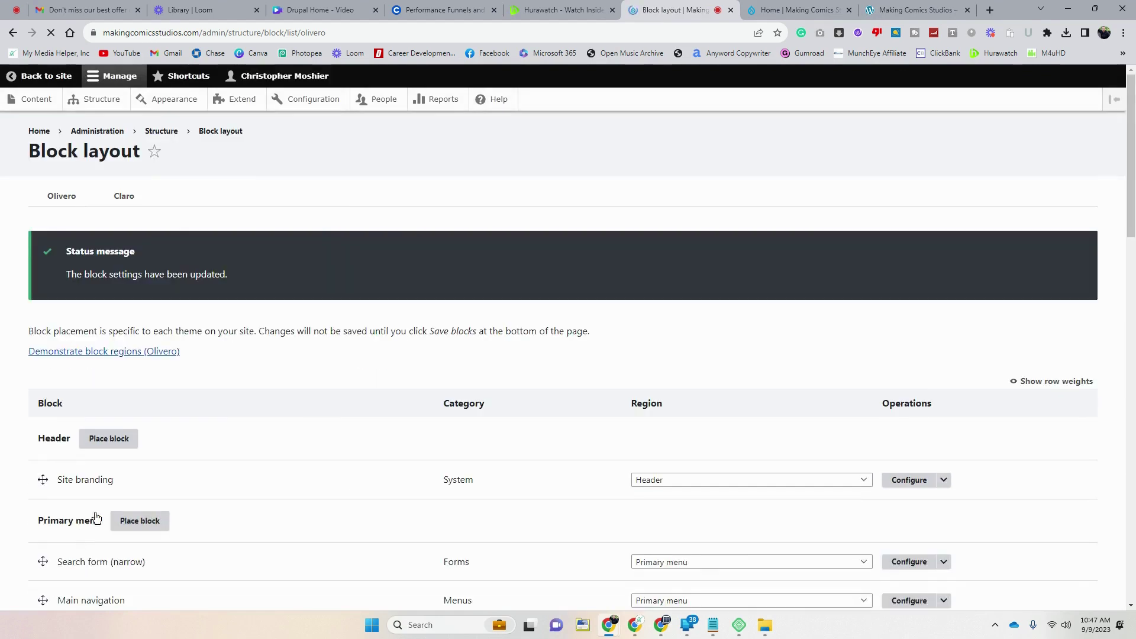
{"action": "key", "text": "ctrl+Tab"}
{"action": "left_click", "coordinate": [51, 34]}
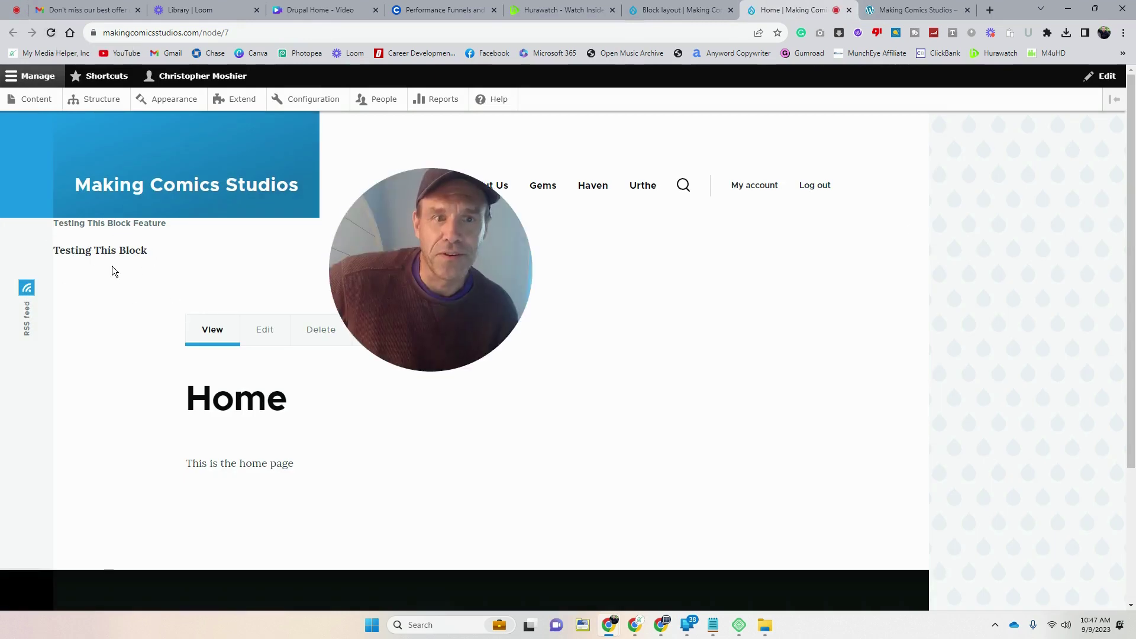
{"action": "left_click", "coordinate": [656, 9]}
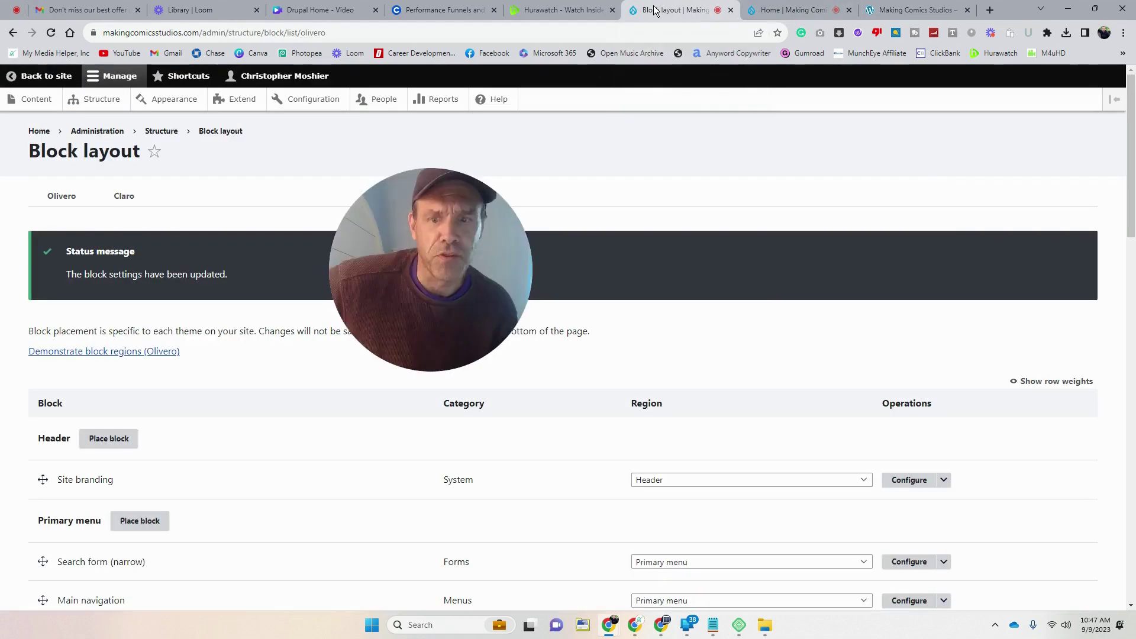
{"action": "left_click", "coordinate": [786, 11]}
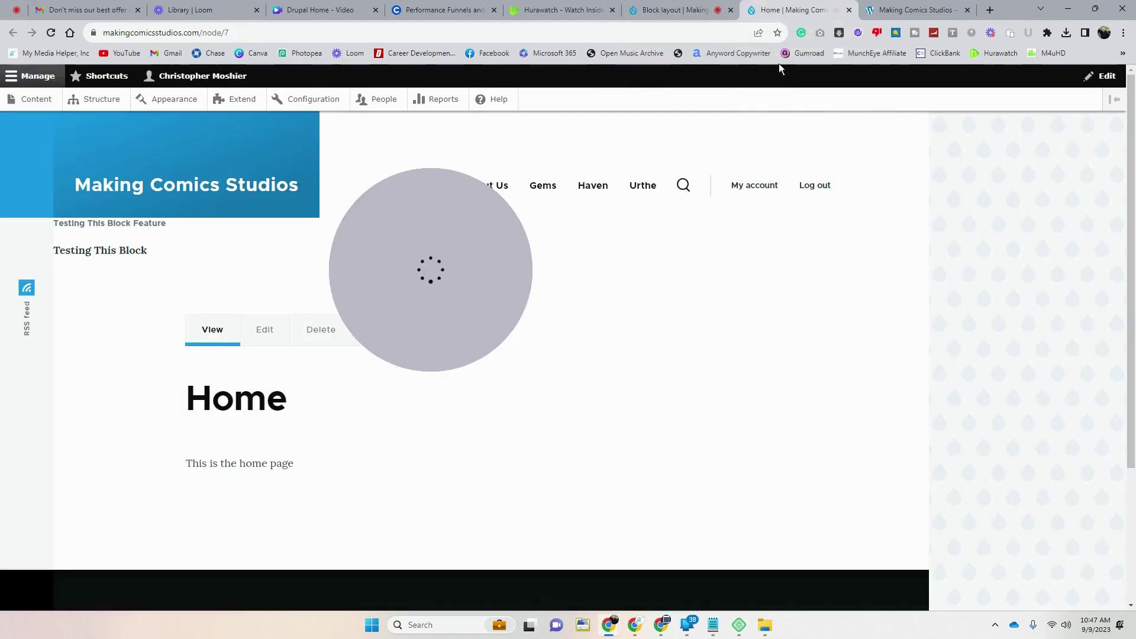